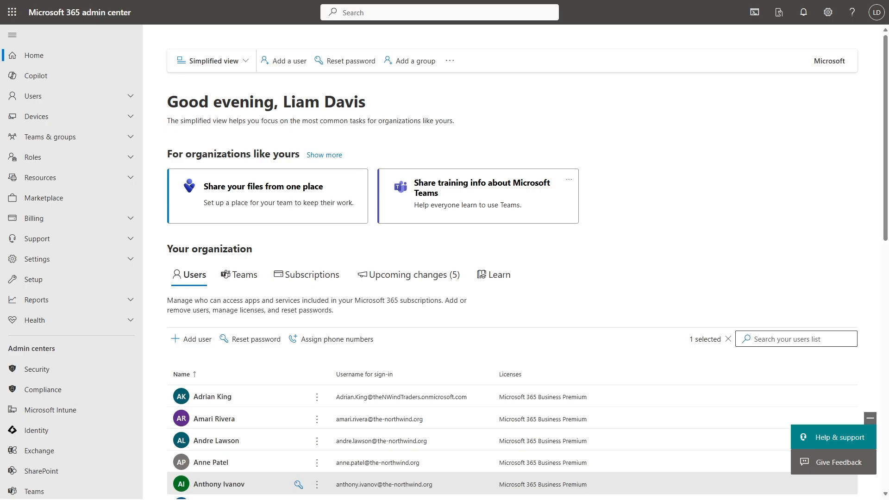
Open Devices in the Microsoft Defender portal and start the Defender for Business setup, skipping the user permissions assignment.
{"action": "left_click", "coordinate": [59, 373]}
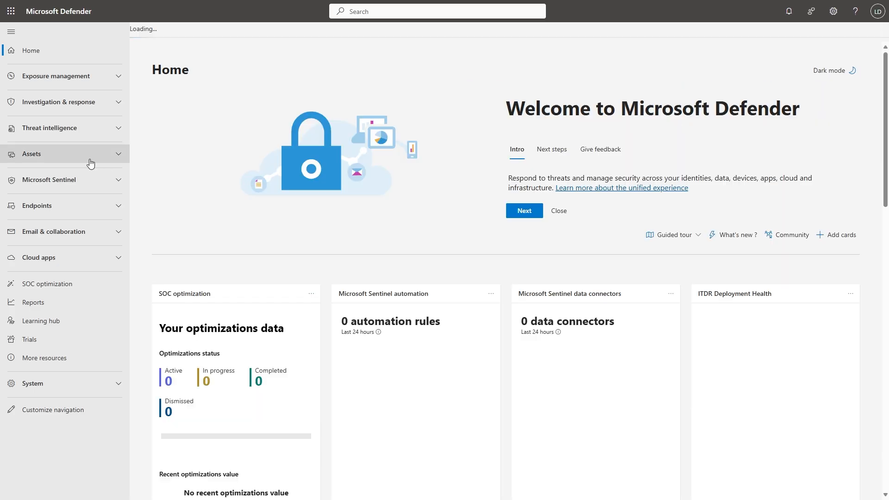
{"action": "left_click", "coordinate": [90, 157]}
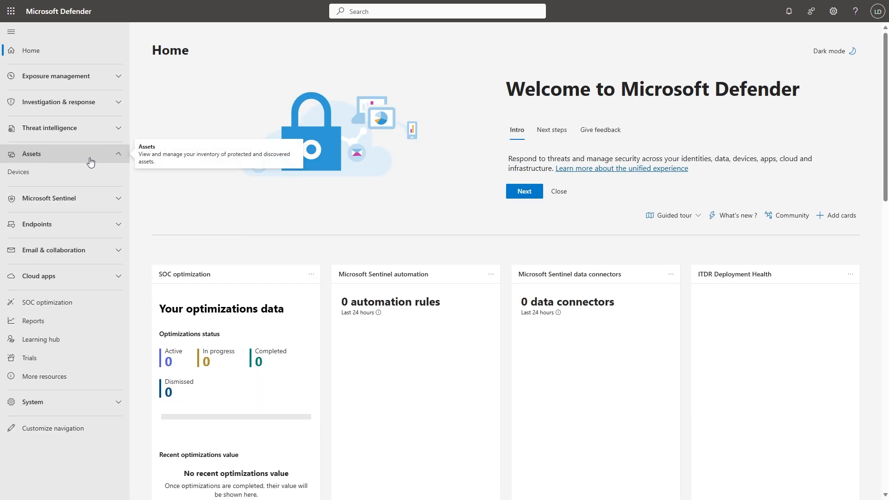
{"action": "left_click", "coordinate": [67, 174]}
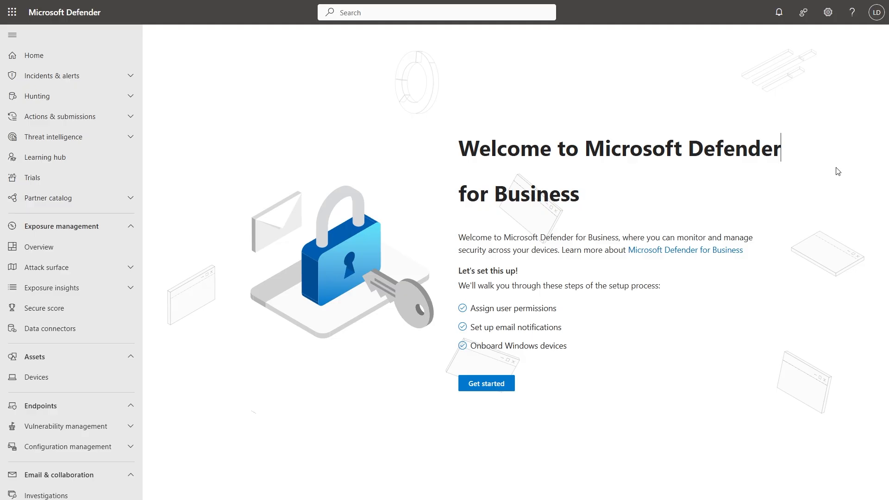
{"action": "left_click", "coordinate": [513, 381]}
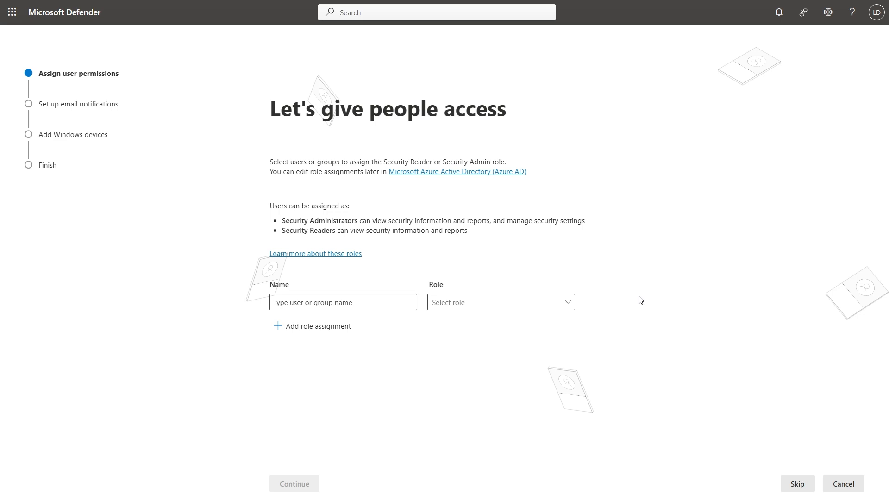
{"action": "left_click", "coordinate": [790, 484]}
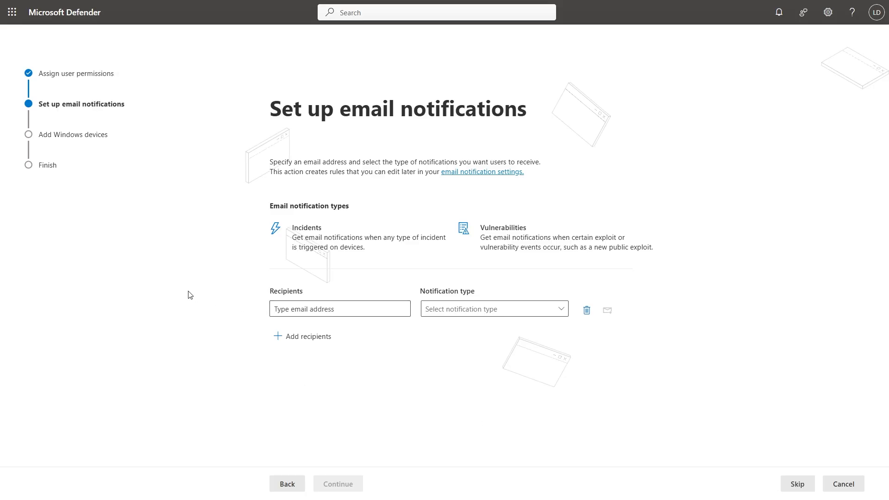
Add the threat alerts mailbox's email address as a recipient for Incidents notifications and send it a test email.
{"action": "left_click", "coordinate": [296, 301]}
{"action": "key", "text": "ctrl+v"}
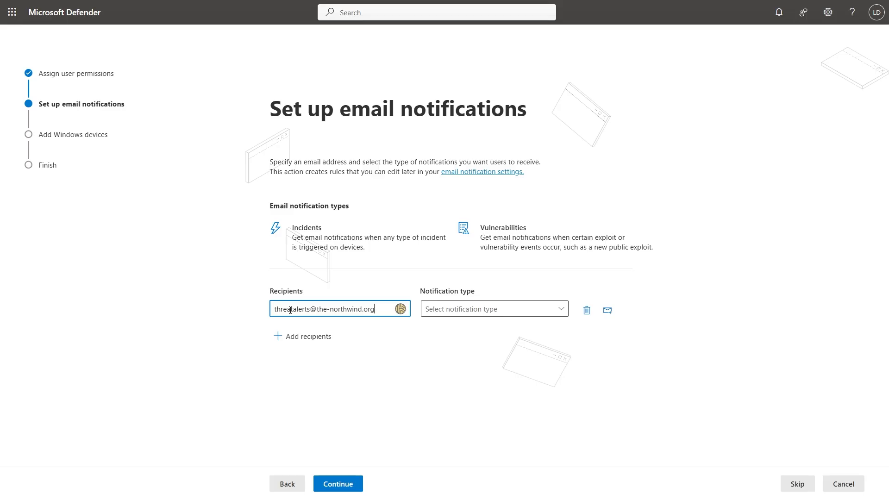
{"action": "left_click", "coordinate": [477, 313]}
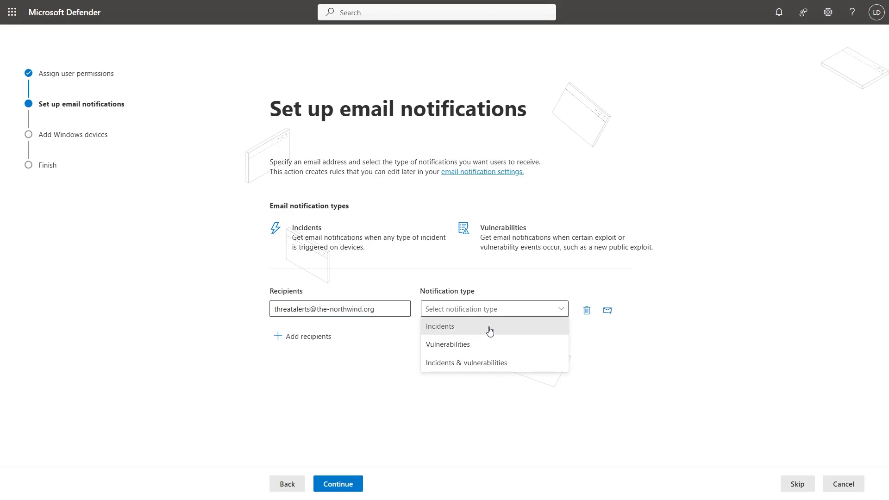
{"action": "left_click", "coordinate": [489, 330]}
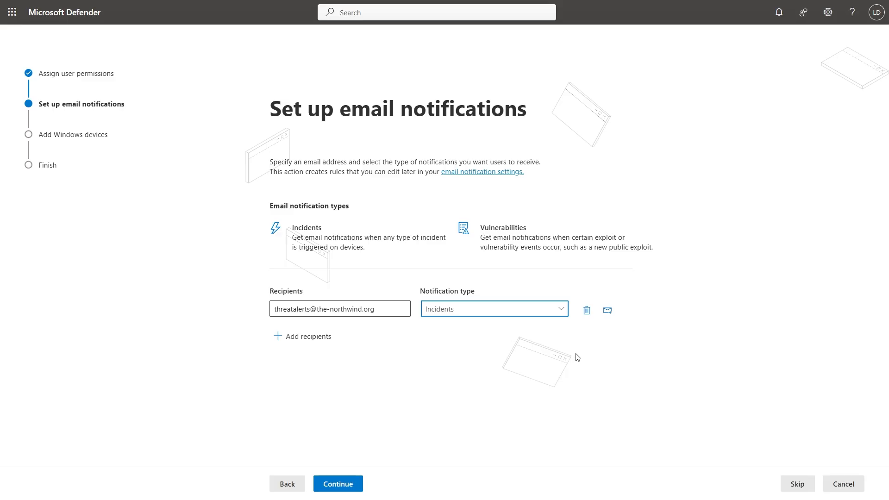
{"action": "left_click", "coordinate": [610, 317]}
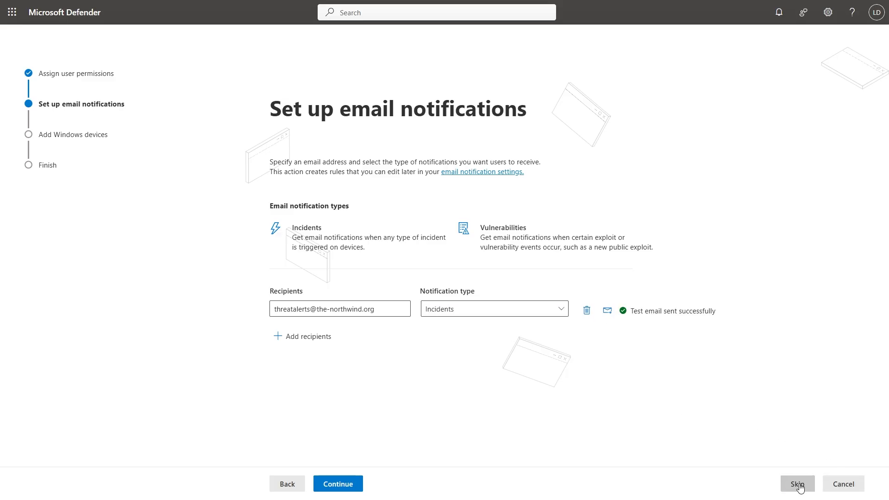
{"action": "left_click", "coordinate": [337, 484]}
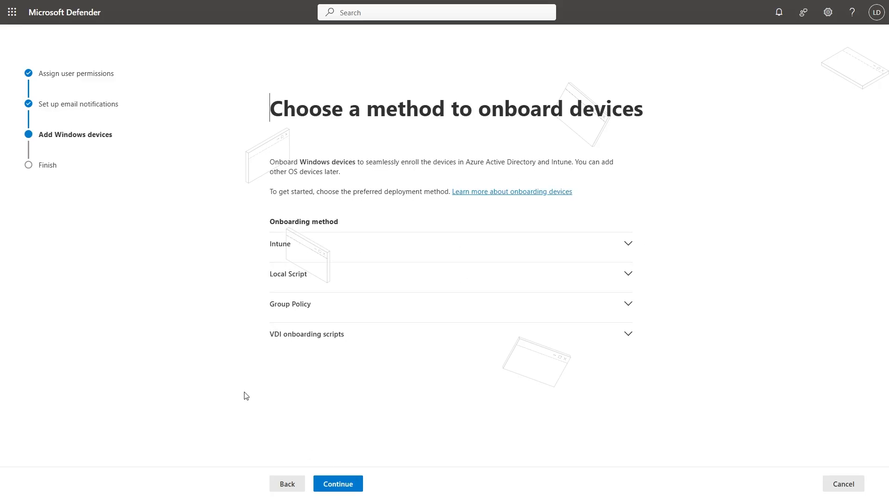
Show the Intune onboarding method for Windows devices, and submit and finish the Defender for Business setup.
{"action": "left_click", "coordinate": [296, 246]}
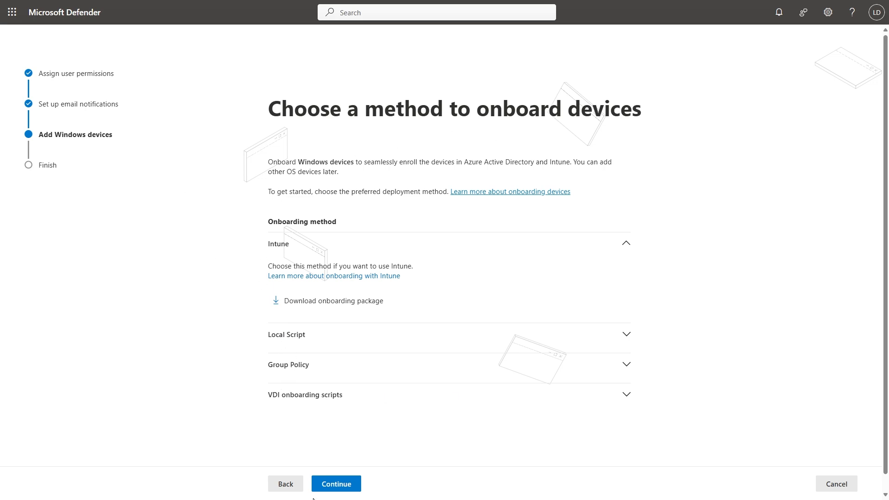
{"action": "left_click", "coordinate": [341, 489]}
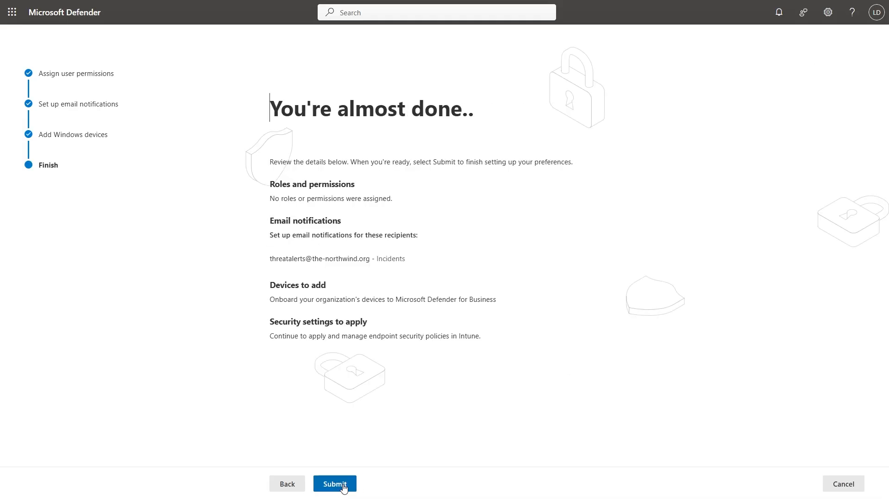
{"action": "left_click", "coordinate": [343, 487]}
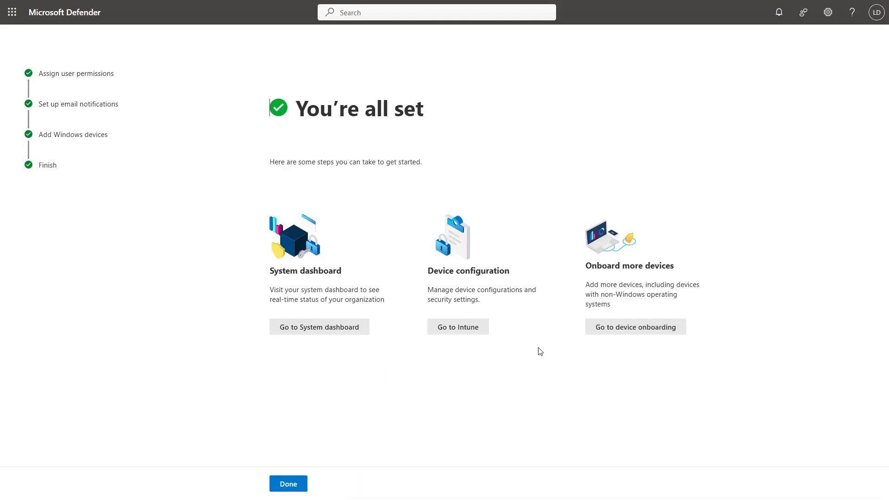
{"action": "left_click", "coordinate": [287, 484]}
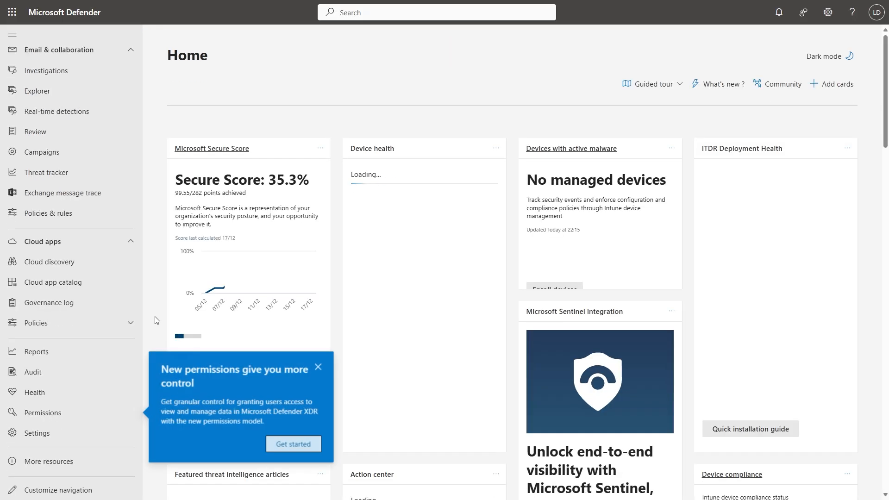
Dismiss the new permissions callout and open the Endpoints settings of the Defender portal.
{"action": "left_click", "coordinate": [319, 368]}
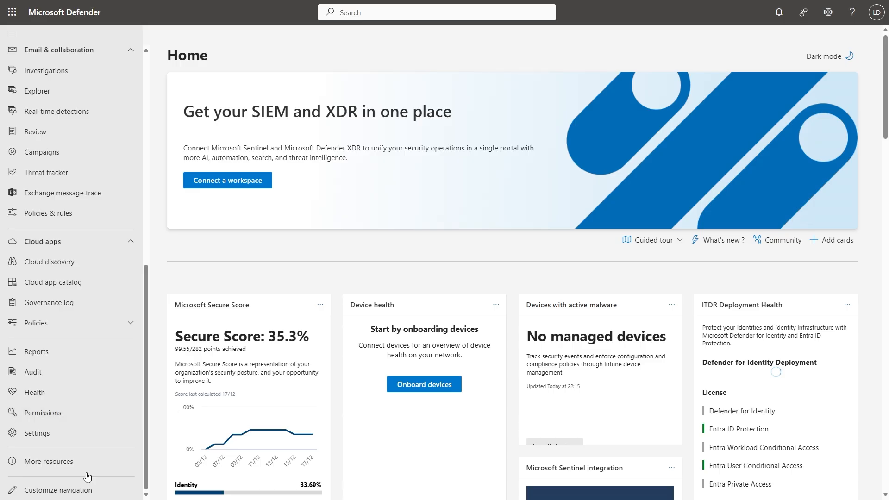
{"action": "left_click", "coordinate": [69, 433]}
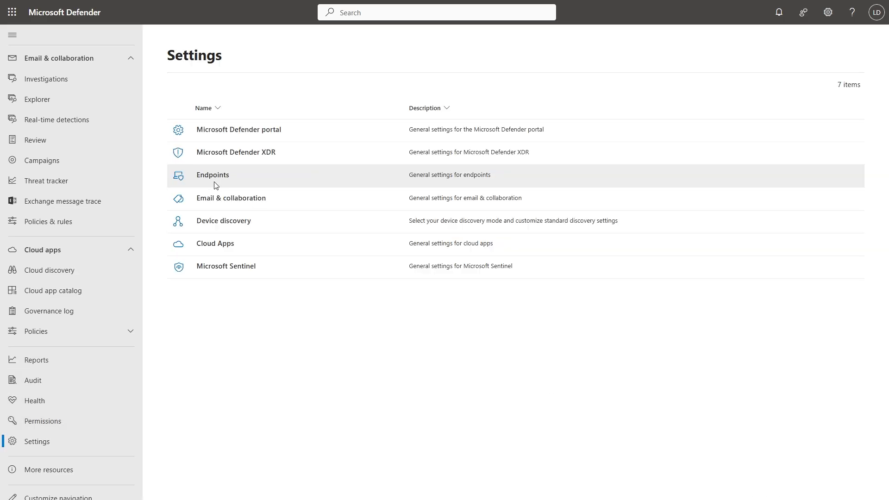
{"action": "left_click", "coordinate": [216, 186]}
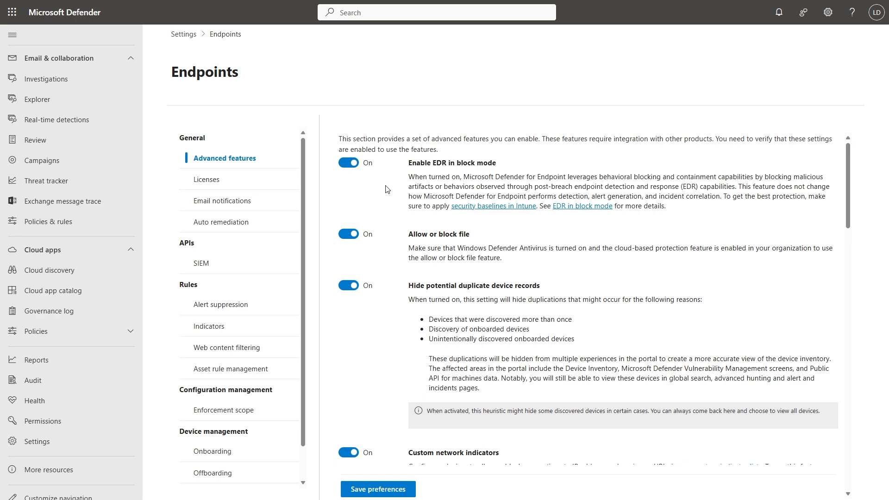
Review the endpoint advanced features down to Custom network indicators and view the URLs/Domains list under Indicators.
{"action": "scroll", "coordinate": [382, 174], "scroll_direction": "down", "scroll_amount": 1}
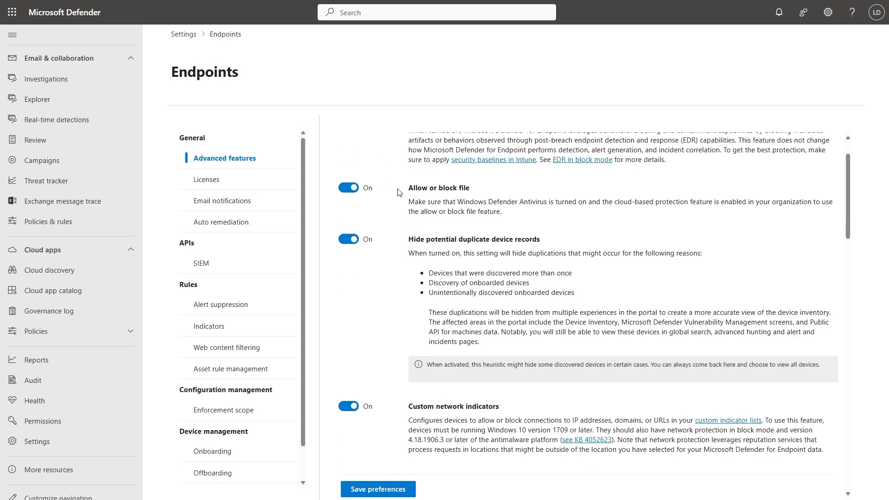
{"action": "scroll", "coordinate": [396, 229], "scroll_direction": "down", "scroll_amount": 2}
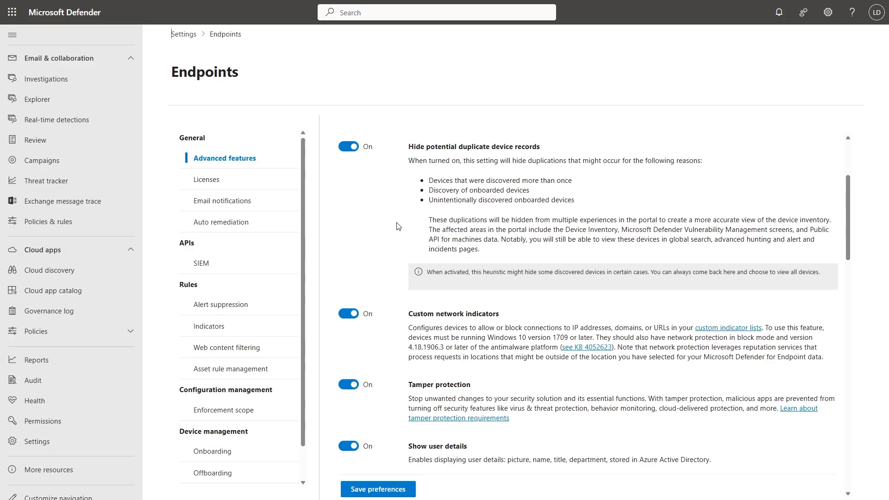
{"action": "scroll", "coordinate": [397, 226], "scroll_direction": "down", "scroll_amount": 1}
{"action": "left_click_drag", "start_coordinate": [408, 268], "coordinate": [497, 270]}
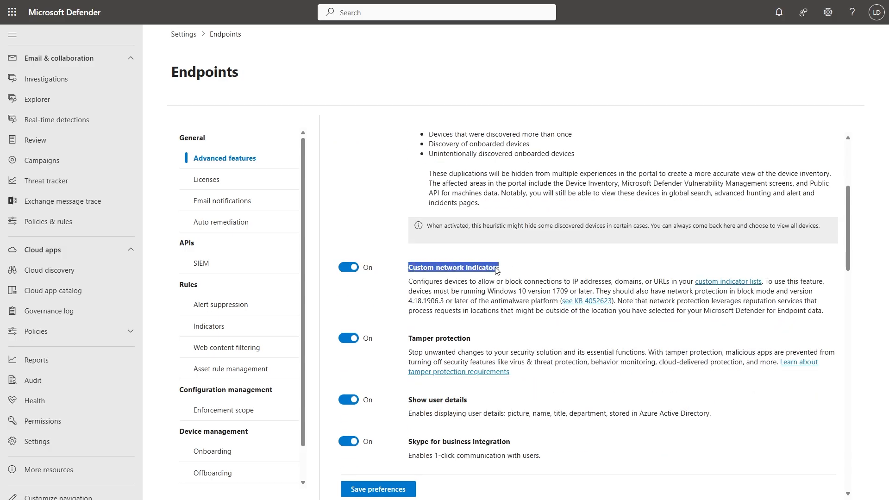
{"action": "left_click", "coordinate": [208, 330]}
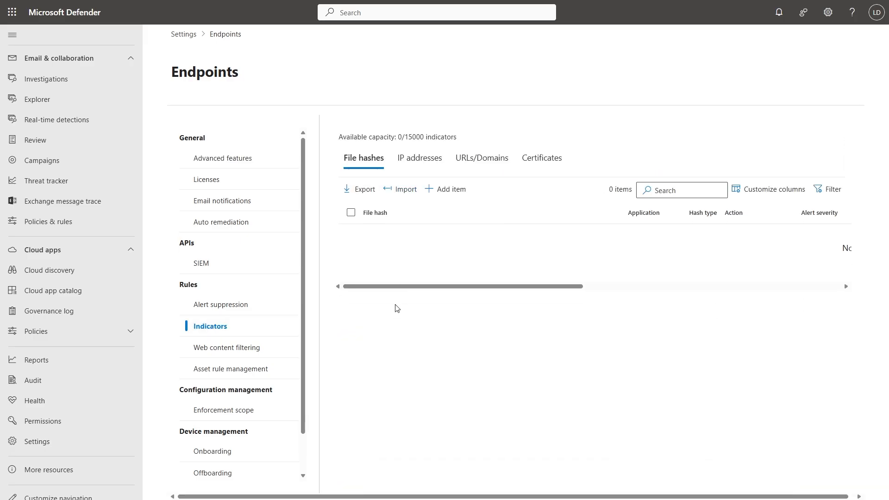
{"action": "left_click", "coordinate": [470, 166]}
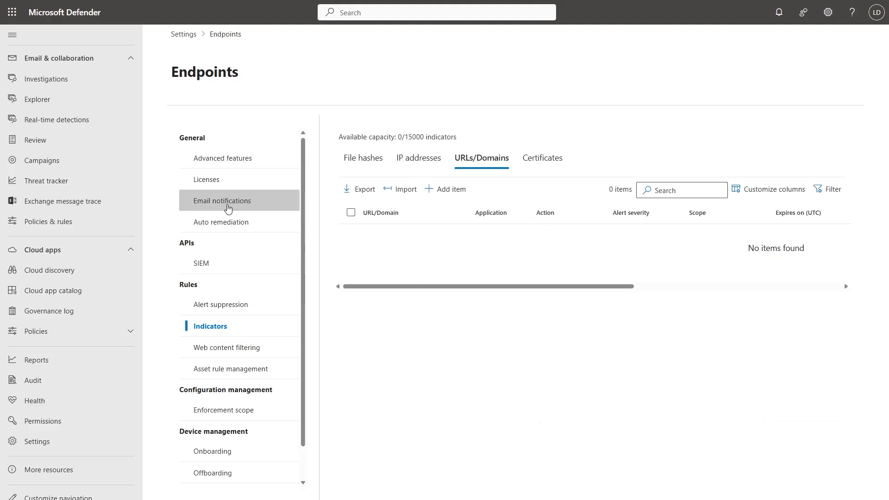
Return to the endpoint advanced features and review them from Tamper protection down to Web content filtering.
{"action": "left_click", "coordinate": [250, 160]}
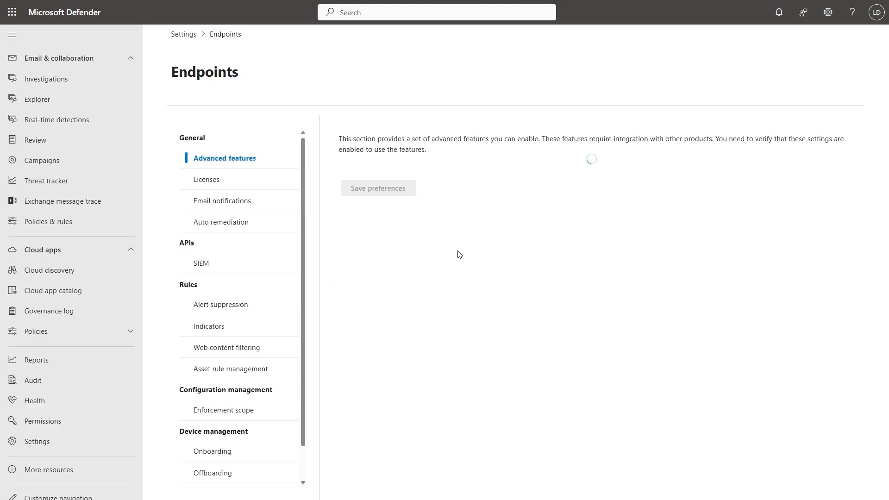
{"action": "scroll", "coordinate": [535, 310], "scroll_direction": "down", "scroll_amount": 5}
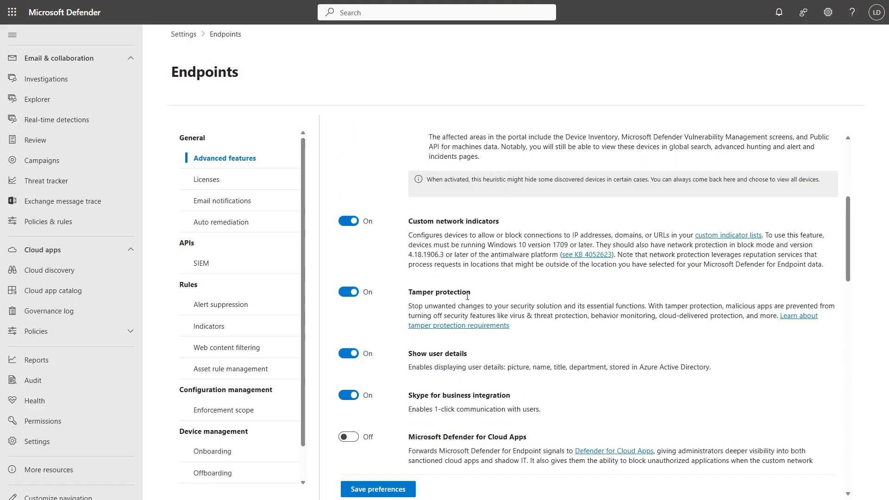
{"action": "scroll", "coordinate": [536, 309], "scroll_direction": "down", "scroll_amount": 1}
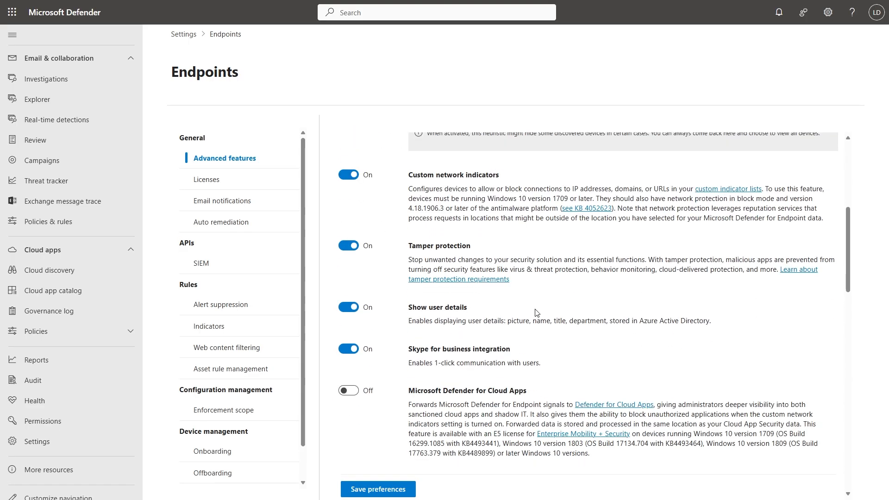
{"action": "scroll", "coordinate": [536, 312], "scroll_direction": "down", "scroll_amount": 1}
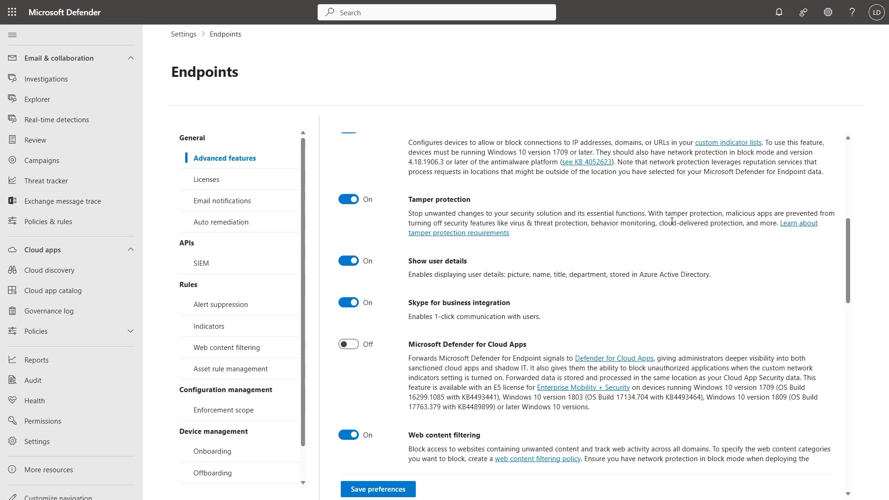
{"action": "scroll", "coordinate": [671, 222], "scroll_direction": "down", "scroll_amount": 4}
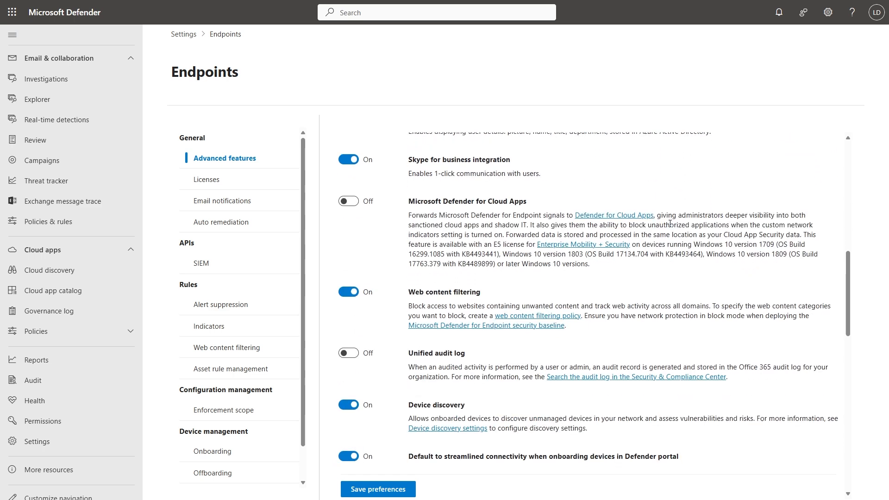
{"action": "triple_click", "coordinate": [406, 253]}
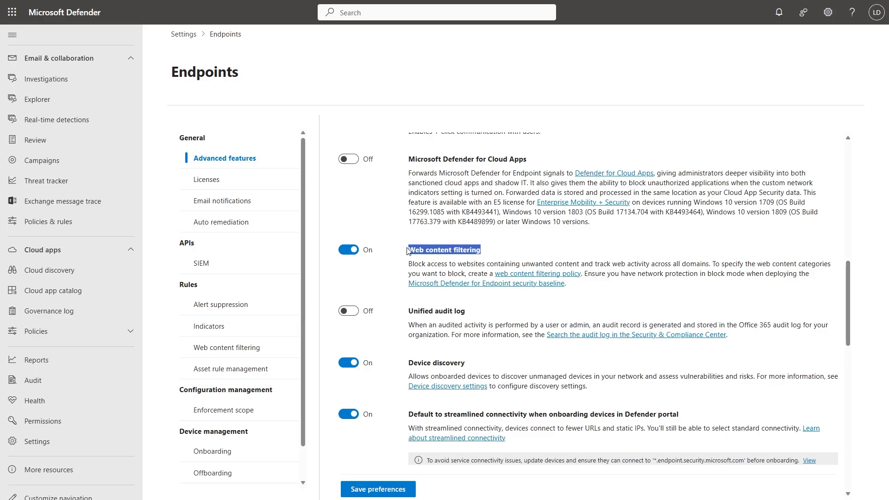
Start a new web content filtering policy and name it "Block New Domain".
{"action": "scroll", "coordinate": [206, 236], "scroll_direction": "down", "scroll_amount": 1}
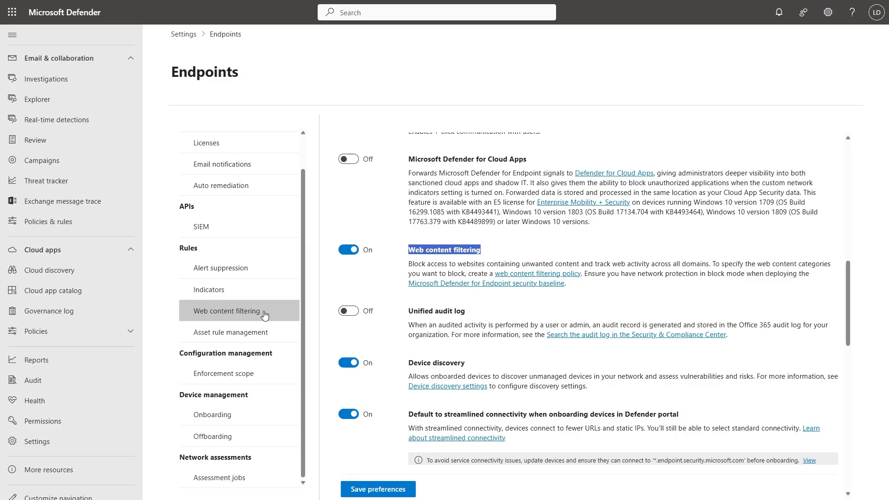
{"action": "left_click", "coordinate": [264, 312]}
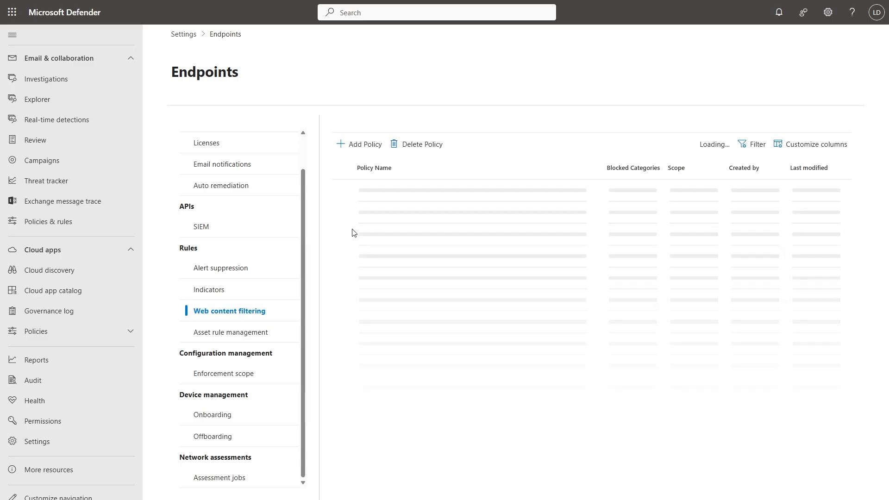
{"action": "left_click", "coordinate": [361, 143]}
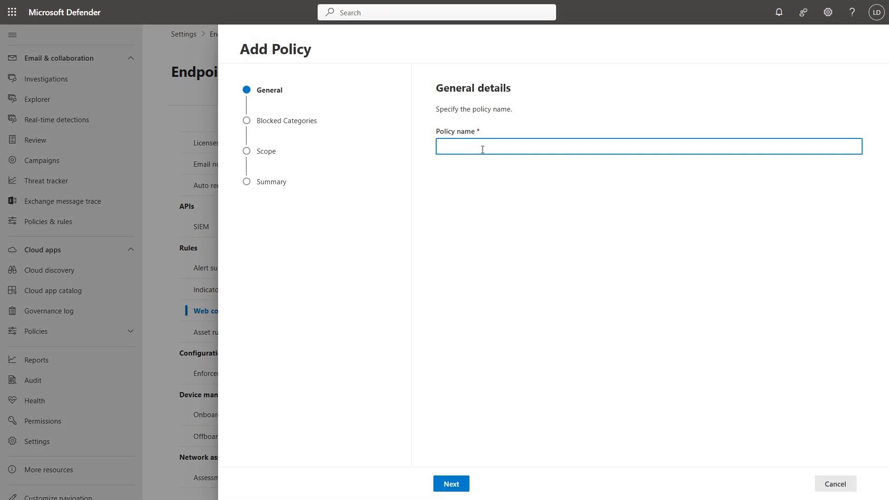
{"action": "type", "text": "Block New Domains"}
{"action": "left_click", "coordinate": [452, 484]}
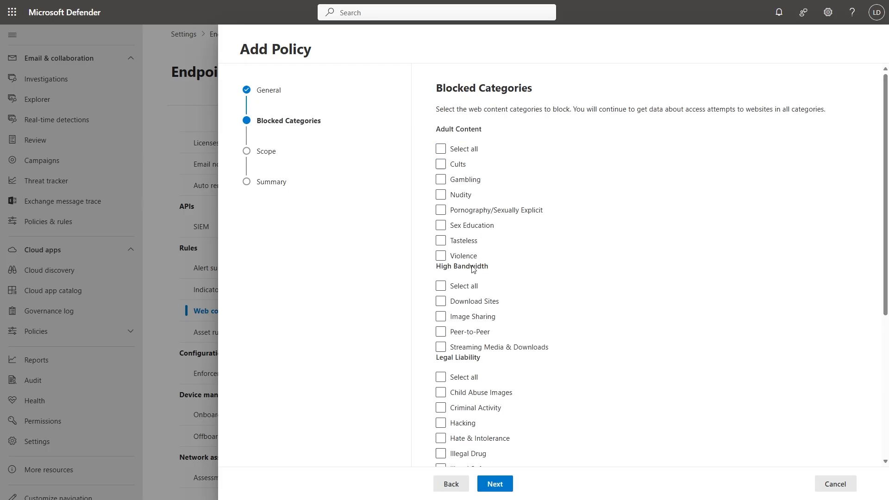
Set the policy to block Newly Registered Domains and Parked domains, and continue to its scope.
{"action": "scroll", "coordinate": [449, 158], "scroll_direction": "down", "scroll_amount": 3}
{"action": "scroll", "coordinate": [451, 148], "scroll_direction": "down", "scroll_amount": 2}
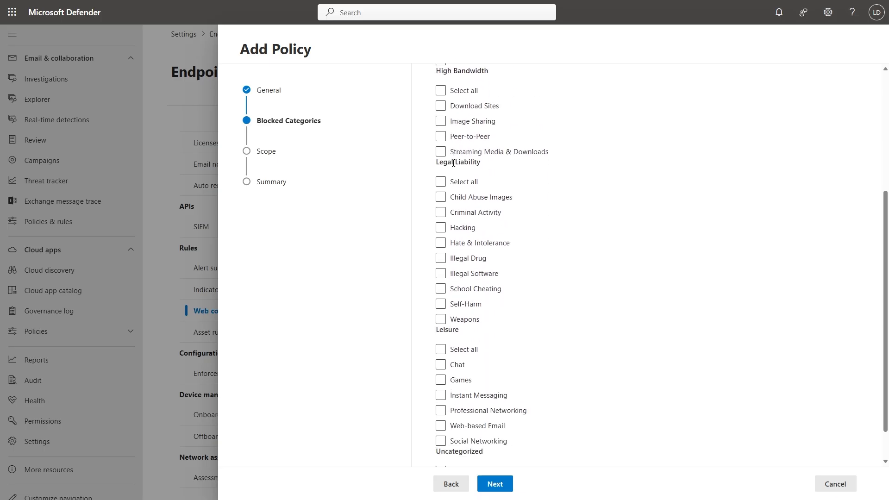
{"action": "left_click", "coordinate": [441, 461]}
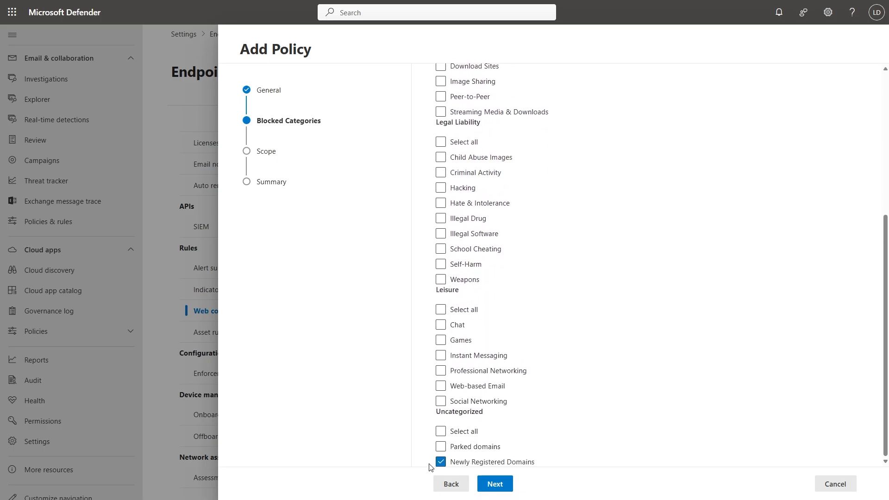
{"action": "left_click", "coordinate": [440, 446]}
{"action": "left_click", "coordinate": [496, 484]}
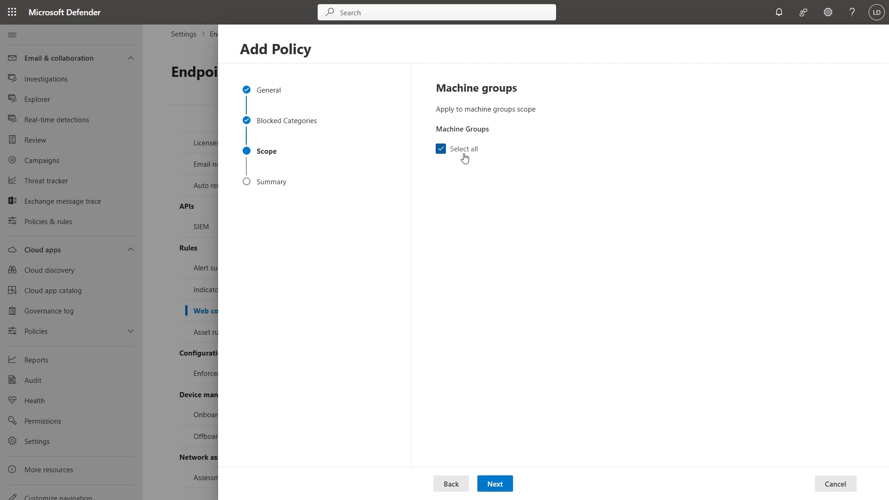
Apply the web content filtering policy to all machine groups, submit it and close the wizard.
{"action": "left_click", "coordinate": [506, 484]}
{"action": "left_click", "coordinate": [507, 483]}
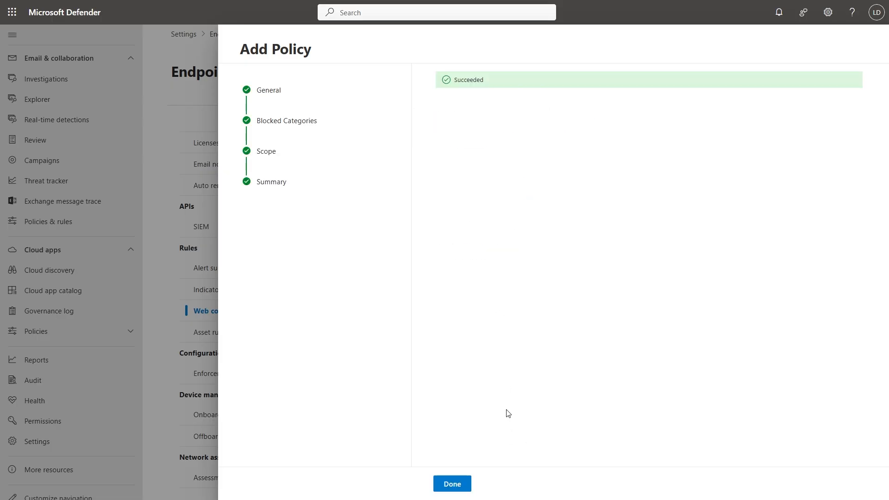
{"action": "left_click", "coordinate": [463, 484]}
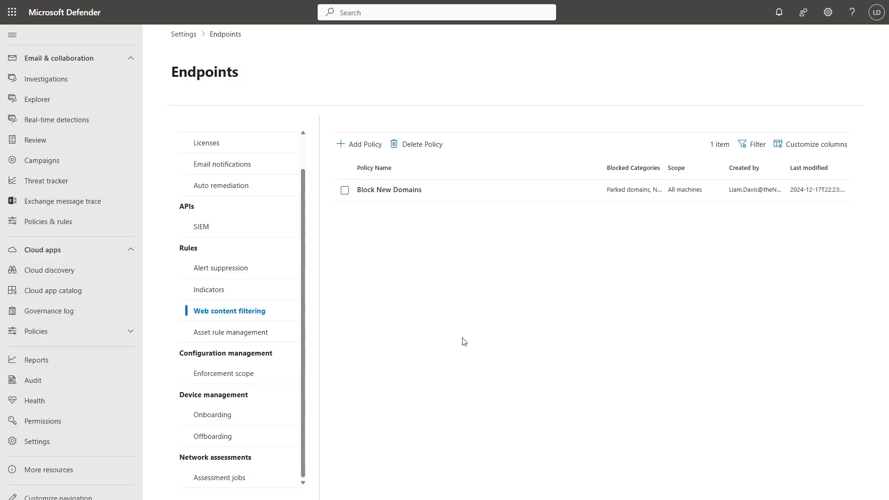
Return to the endpoint advanced features and turn on Unified audit log.
{"action": "scroll", "coordinate": [274, 292], "scroll_direction": "up", "scroll_amount": 2}
{"action": "left_click", "coordinate": [224, 158]}
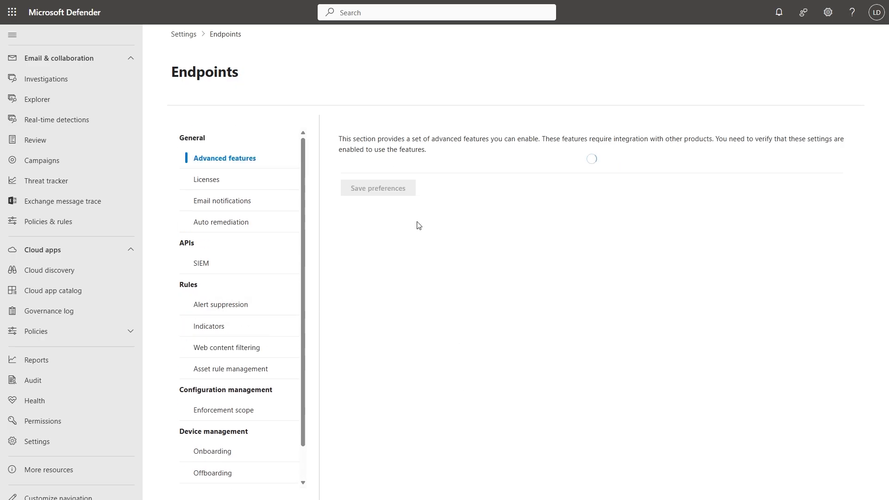
{"action": "scroll", "coordinate": [419, 240], "scroll_direction": "down", "scroll_amount": 15}
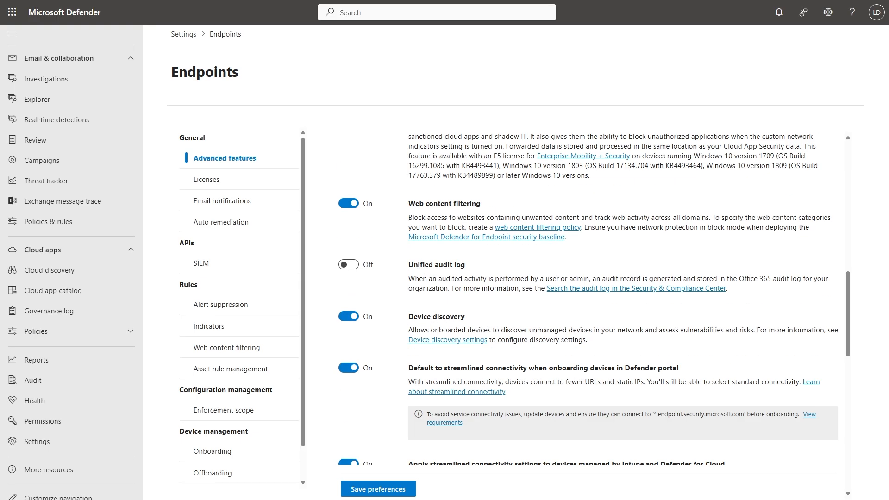
{"action": "scroll", "coordinate": [384, 243], "scroll_direction": "down", "scroll_amount": 1}
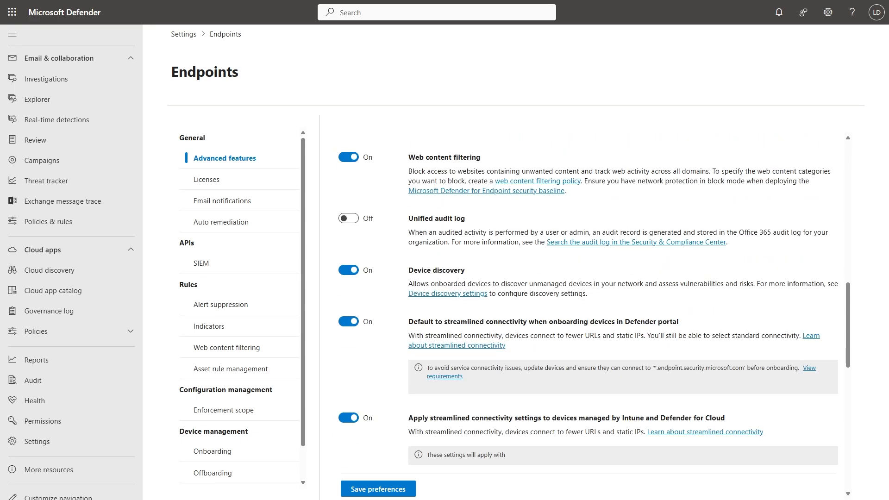
{"action": "left_click", "coordinate": [346, 221]}
{"action": "scroll", "coordinate": [364, 224], "scroll_direction": "down", "scroll_amount": 5}
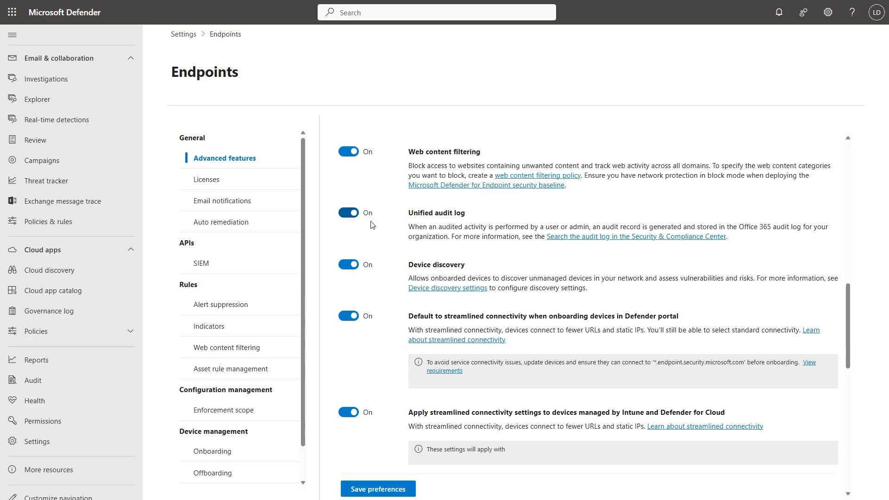
Turn on Microsoft Intune connection in the advanced features and save the preferences.
{"action": "scroll", "coordinate": [373, 225], "scroll_direction": "down", "scroll_amount": 6}
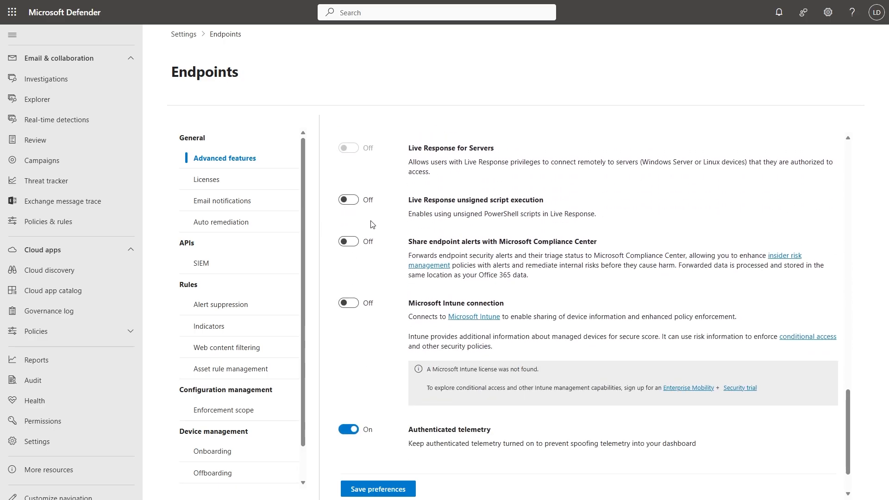
{"action": "left_click", "coordinate": [351, 247]}
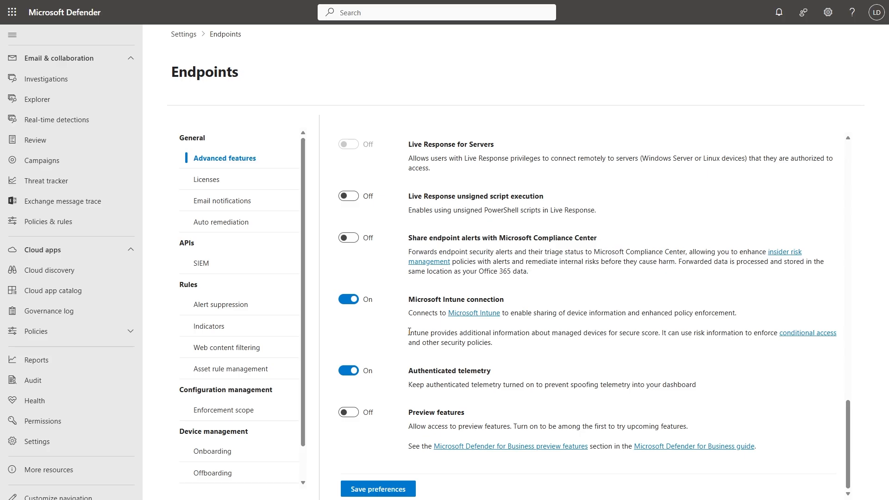
{"action": "left_click", "coordinate": [383, 489]}
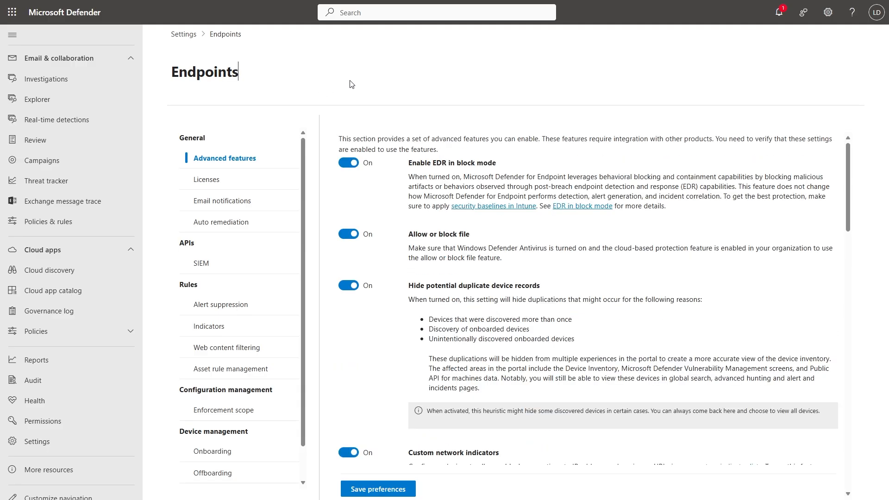
View the endpoint email notification rules for alerts and vulnerabilities.
{"action": "left_click", "coordinate": [238, 200]}
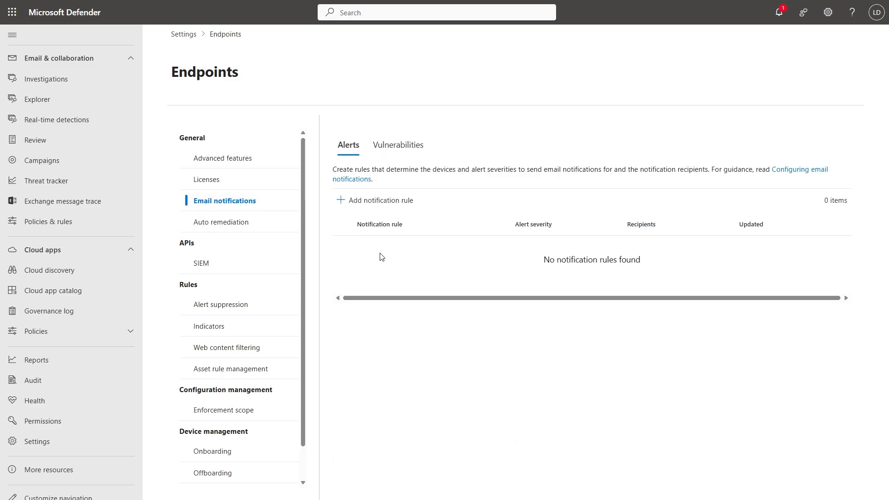
{"action": "left_click", "coordinate": [395, 150]}
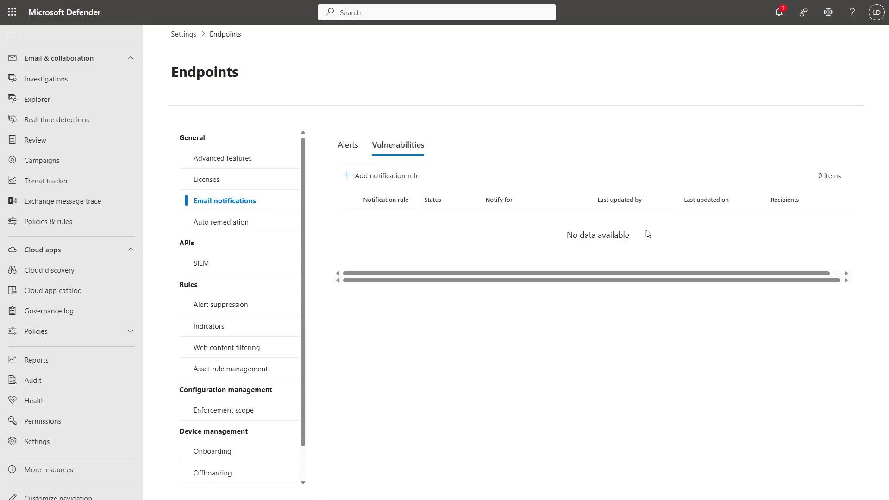
{"action": "left_click", "coordinate": [347, 144]}
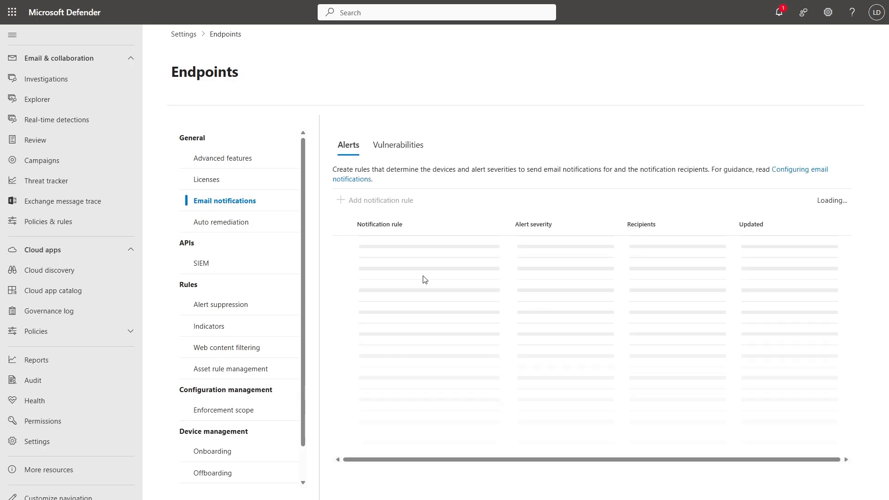
Examine the incident email notification rules in the Microsoft Defender XDR settings.
{"action": "left_click", "coordinate": [180, 37]}
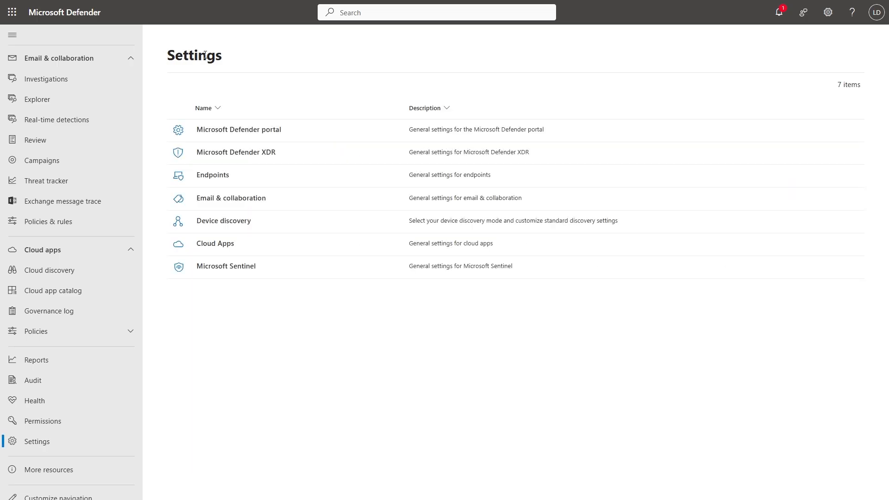
{"action": "left_click", "coordinate": [270, 154]}
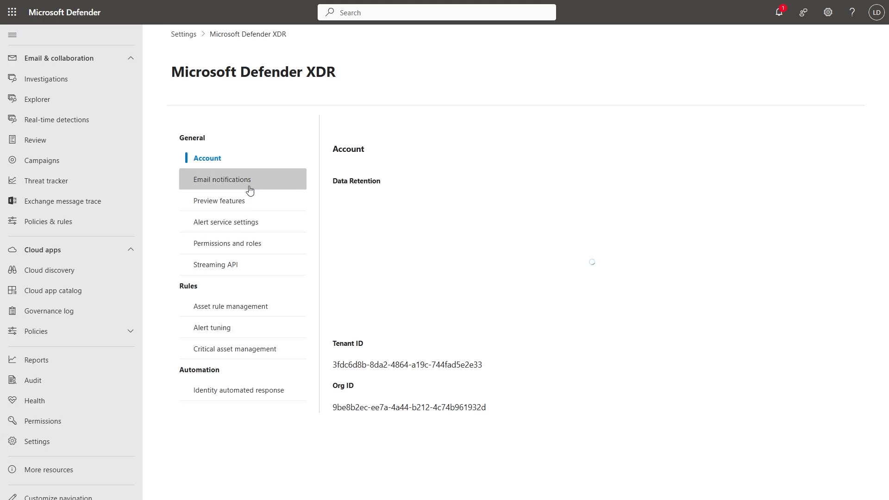
{"action": "left_click", "coordinate": [245, 180]}
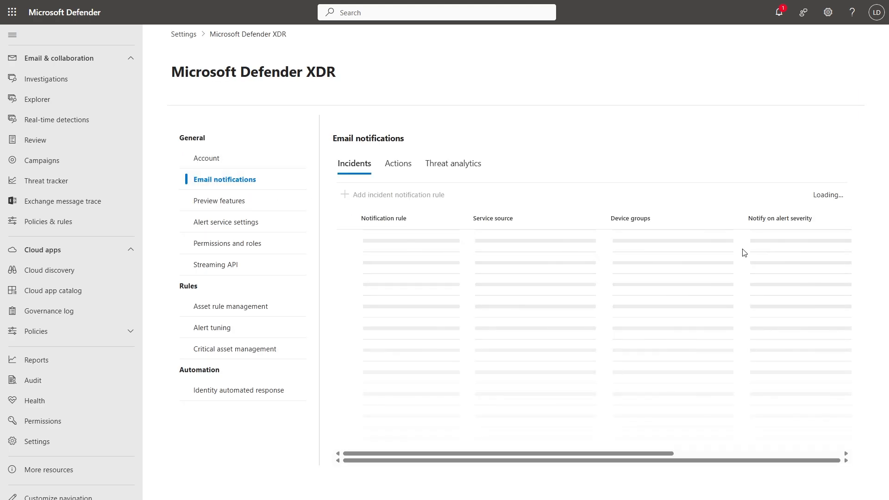
{"action": "left_click_drag", "start_coordinate": [637, 256], "coordinate": [779, 254]}
{"action": "left_click_drag", "start_coordinate": [540, 254], "coordinate": [361, 255]}
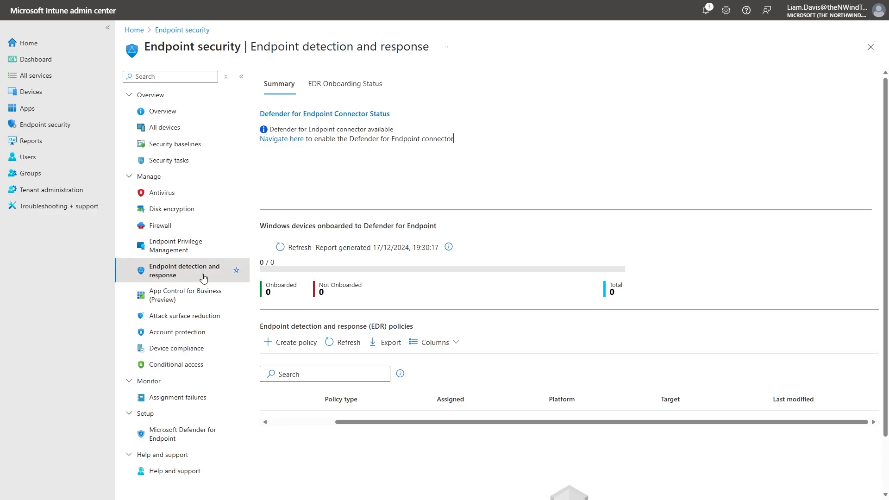
In the Intune admin center, start an endpoint detection and response policy for Windows with the Endpoint detection and response profile.
{"action": "left_click", "coordinate": [283, 346]}
{"action": "left_click", "coordinate": [631, 87]}
{"action": "left_click", "coordinate": [653, 108]}
{"action": "left_click", "coordinate": [655, 126]}
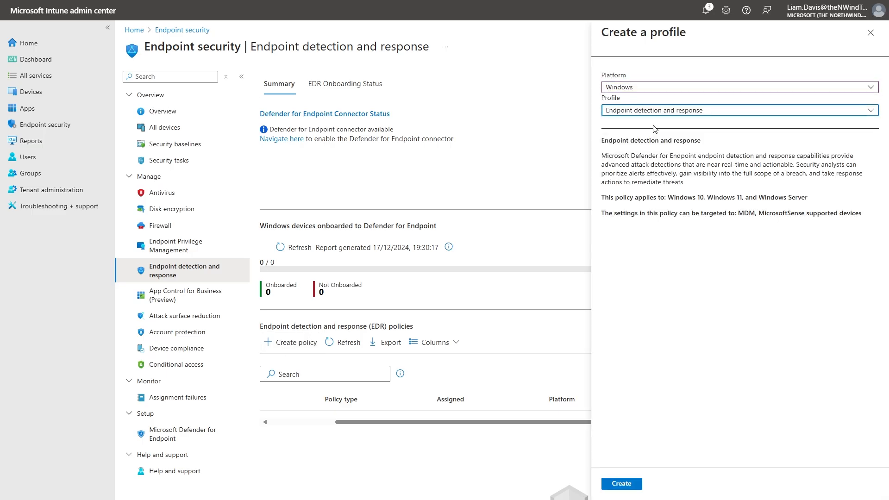
{"action": "left_click", "coordinate": [621, 483]}
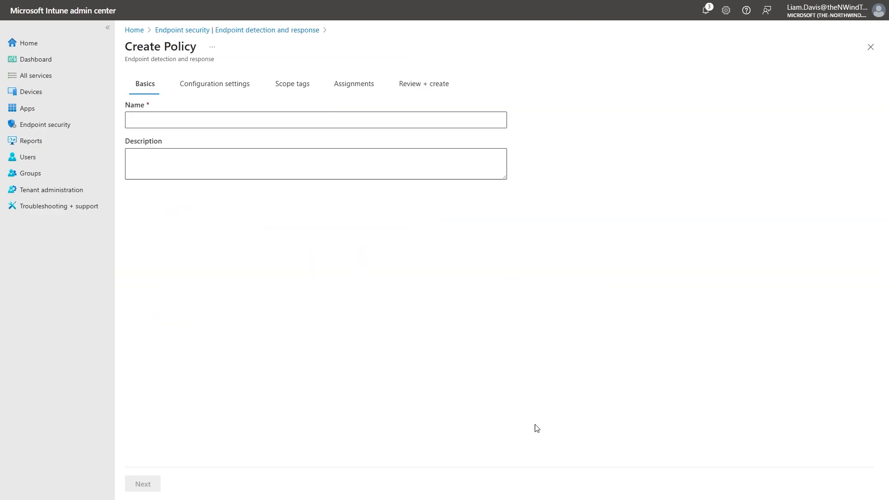
Name the policy "Defender Onboarding" and continue to its configuration settings.
{"action": "left_click", "coordinate": [213, 127]}
{"action": "type", "text": "Defender Onbn"}
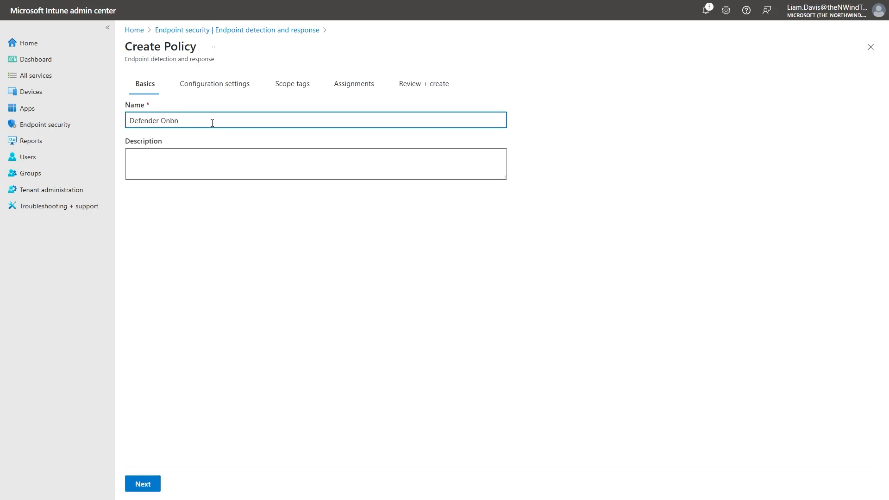
{"action": "key", "text": "BackSpace"}
{"action": "type", "text": "oarding"}
{"action": "left_click", "coordinate": [142, 483]}
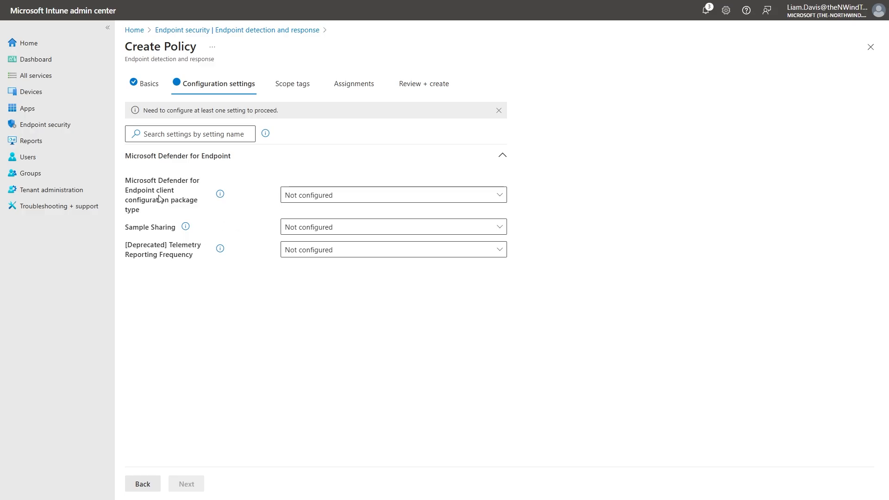
Set the client configuration package type to Auto from connector and Sample Sharing to All (Default), and continue to scope tags.
{"action": "left_click", "coordinate": [309, 196]}
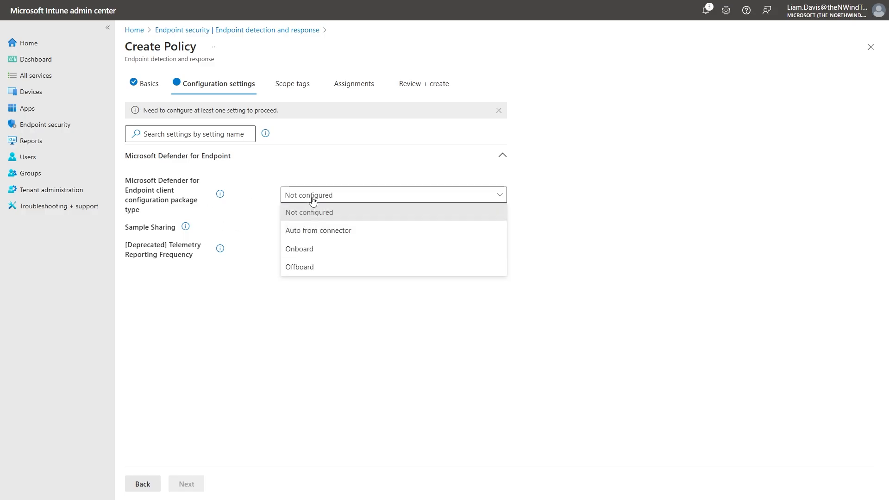
{"action": "left_click", "coordinate": [370, 236]}
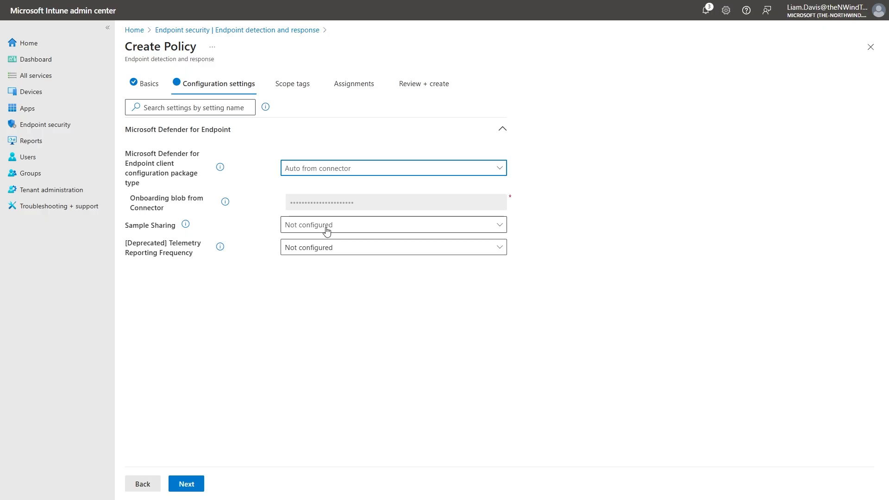
{"action": "left_click", "coordinate": [327, 225]}
{"action": "left_click", "coordinate": [348, 279]}
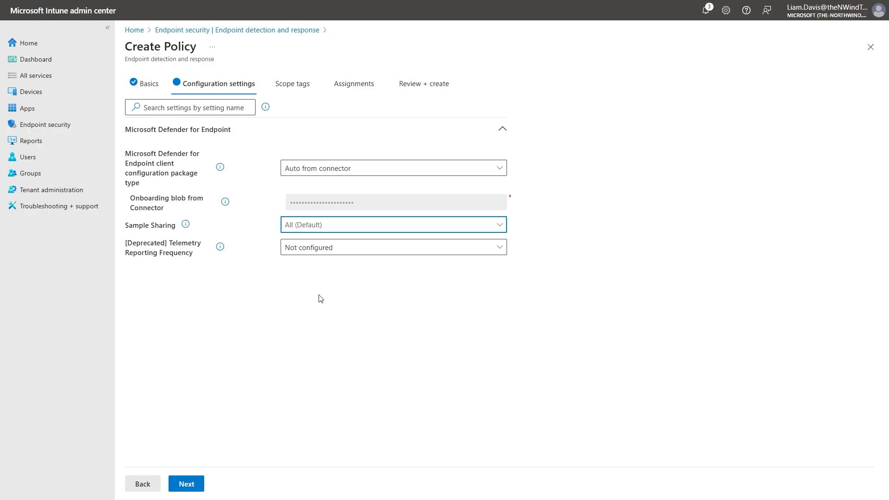
{"action": "left_click", "coordinate": [200, 484]}
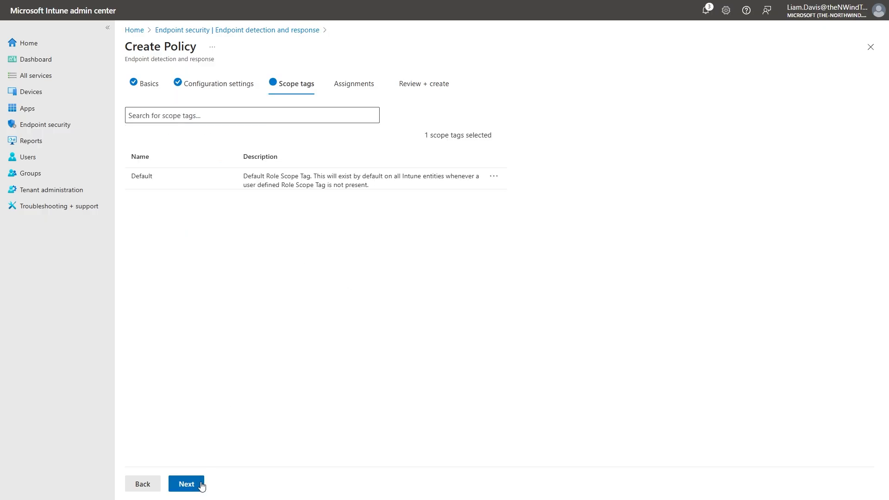
Keep the Default scope tag, assign the onboarding policy to All devices and save it.
{"action": "left_click", "coordinate": [201, 484]}
{"action": "left_click", "coordinate": [218, 116]}
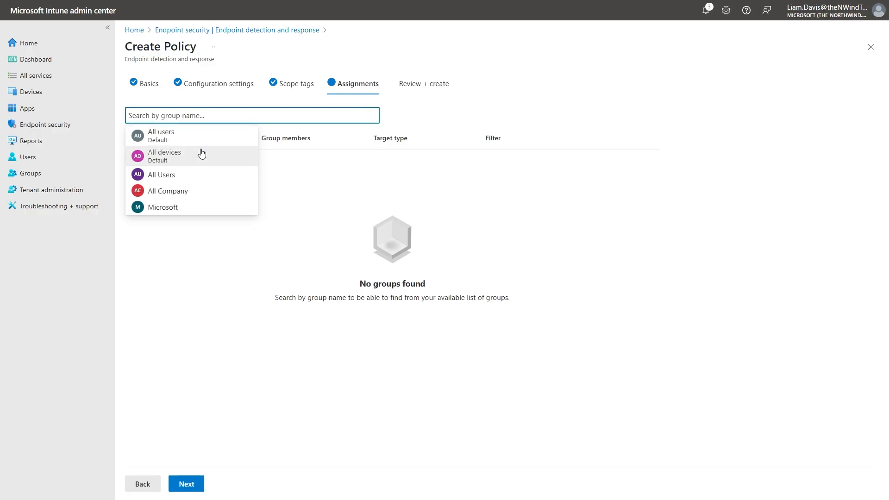
{"action": "left_click", "coordinate": [201, 154]}
{"action": "left_click", "coordinate": [200, 484]}
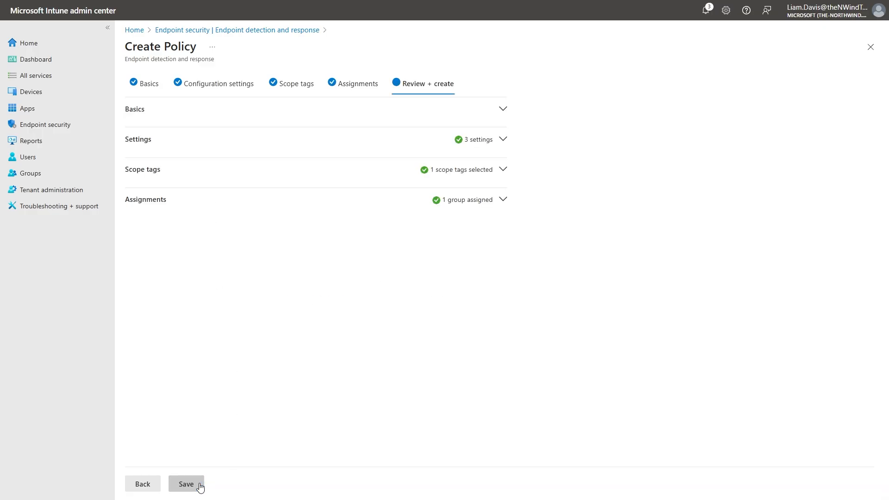
{"action": "left_click", "coordinate": [186, 484]}
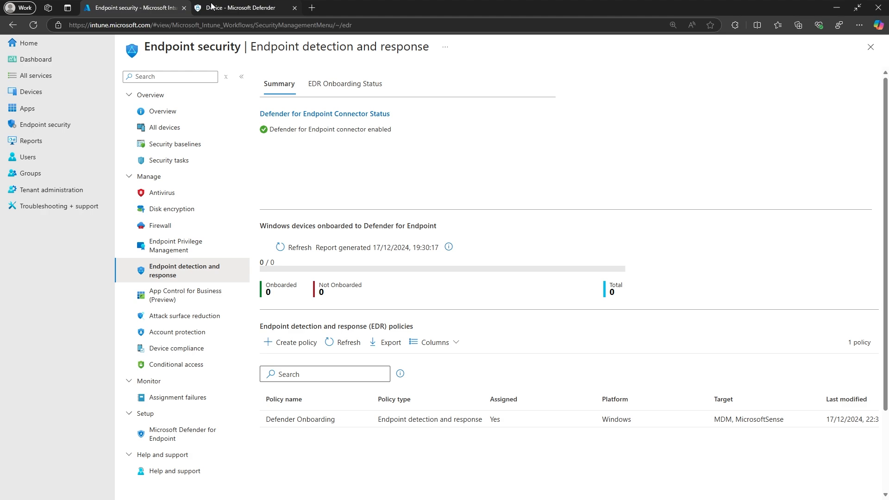
Switch to Microsoft Defender and look through the columns of the Device Inventory.
{"action": "left_click", "coordinate": [227, 8]}
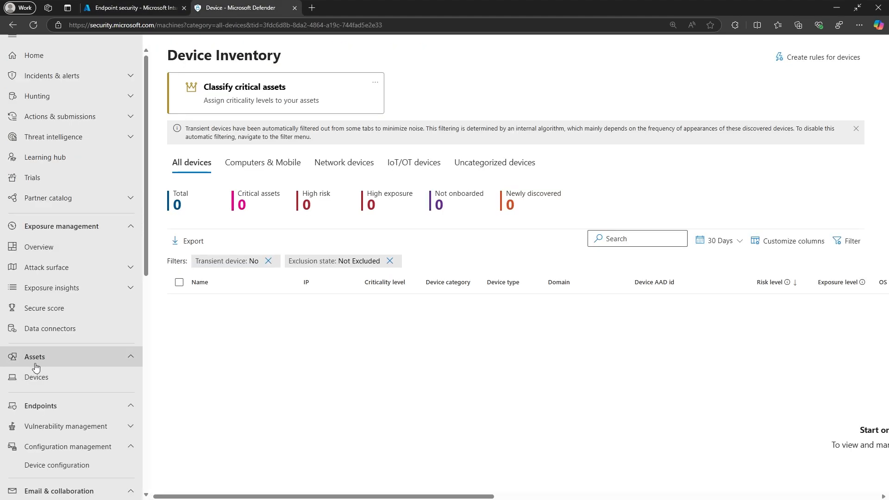
{"action": "left_click", "coordinate": [334, 385]}
{"action": "scroll", "coordinate": [417, 377], "scroll_direction": "right", "scroll_amount": 10}
{"action": "scroll", "coordinate": [740, 355], "scroll_direction": "left", "scroll_amount": 10}
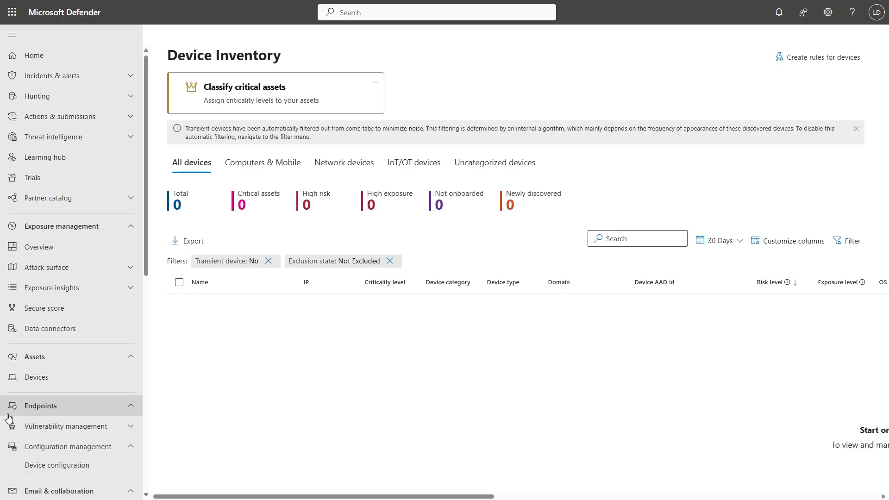
View the Device configuration page and examine which service manages the security policies.
{"action": "left_click", "coordinate": [69, 467]}
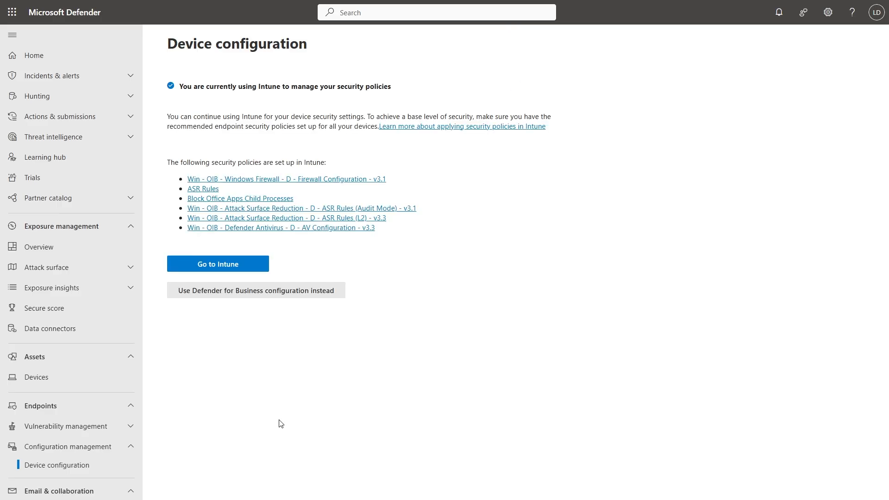
{"action": "left_click_drag", "start_coordinate": [336, 86], "coordinate": [398, 86]}
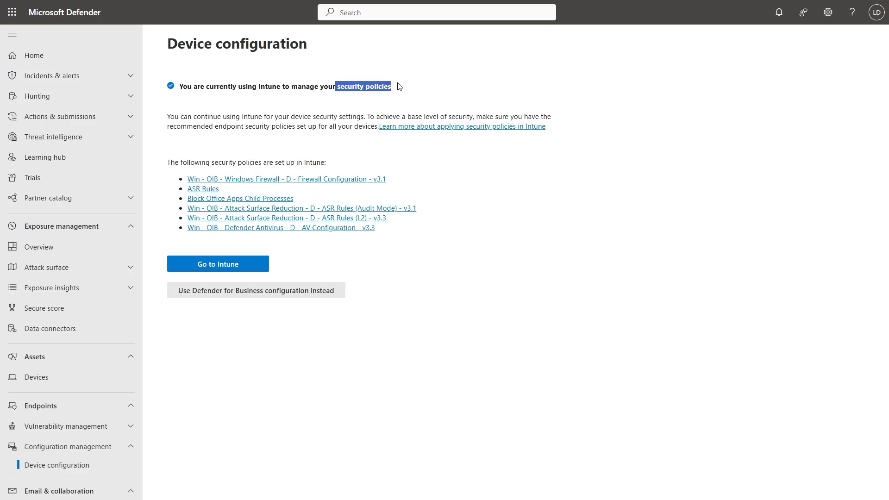
{"action": "left_click", "coordinate": [407, 96]}
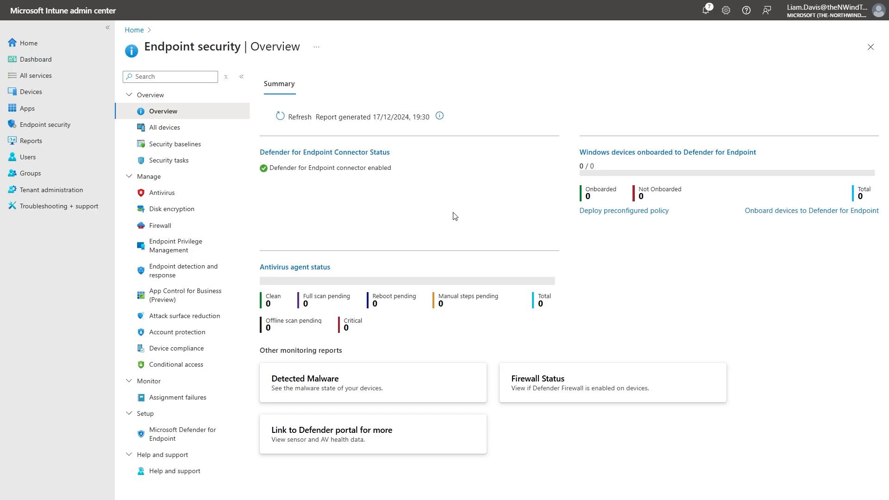
Start a new firewall policy with Windows as the platform and Windows Firewall as the profile.
{"action": "left_click", "coordinate": [199, 229]}
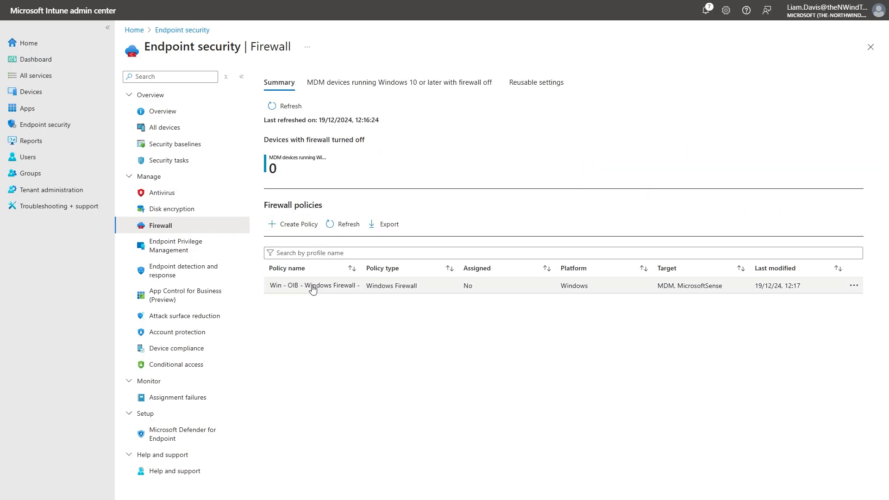
{"action": "left_click", "coordinate": [292, 231]}
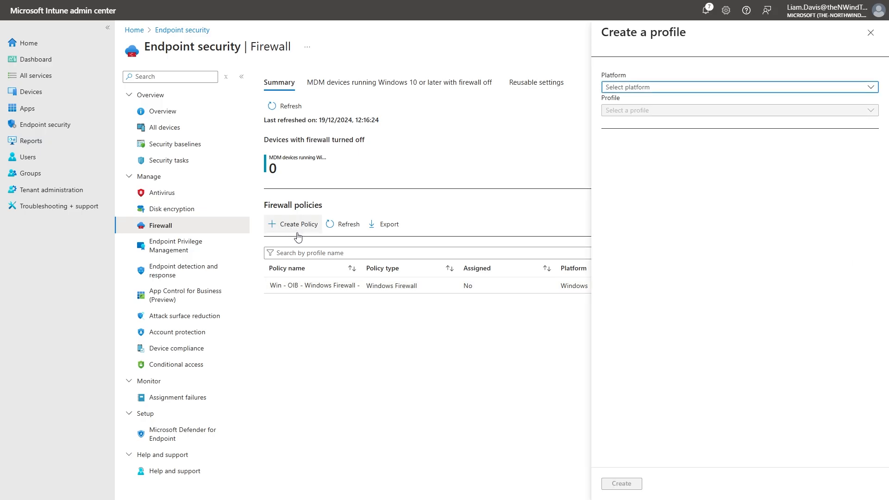
{"action": "left_click", "coordinate": [663, 90]}
{"action": "left_click", "coordinate": [665, 118]}
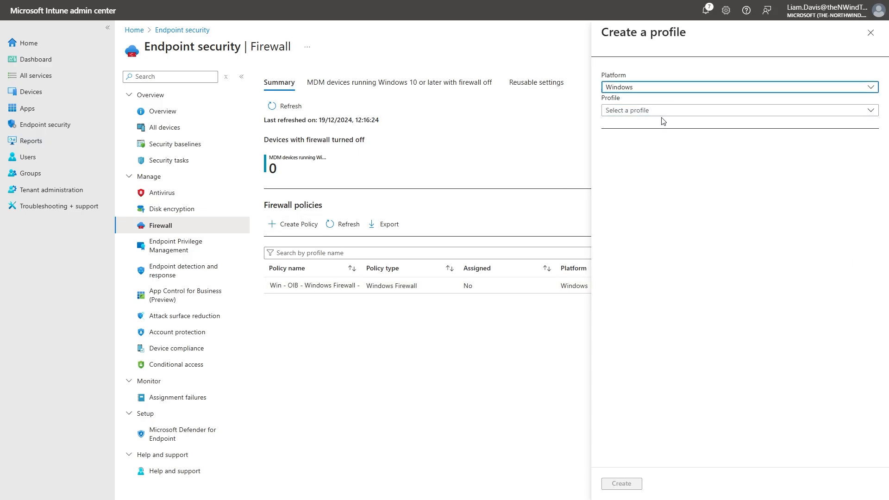
{"action": "left_click", "coordinate": [664, 111]}
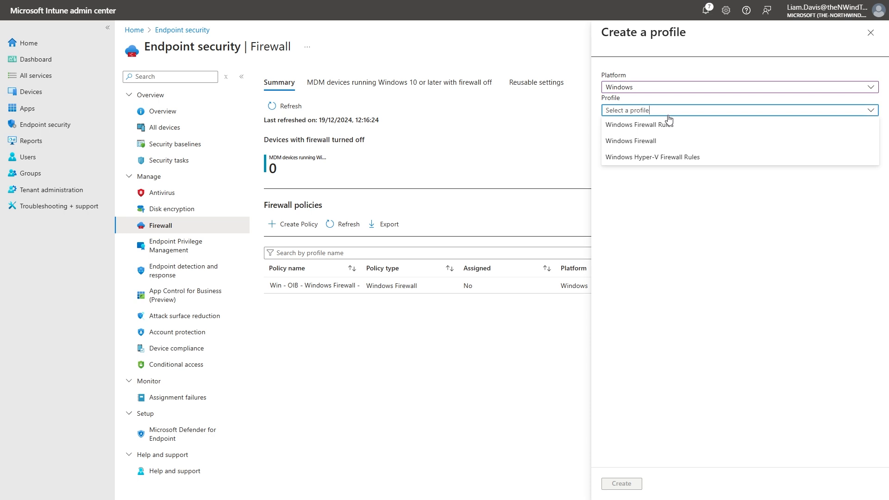
{"action": "left_click", "coordinate": [681, 140]}
{"action": "left_click", "coordinate": [631, 484]}
Name the policy "Windows Firewall" and continue to its configuration settings.
{"action": "left_click", "coordinate": [233, 121]}
{"action": "type", "text": "Windows Firewall"}
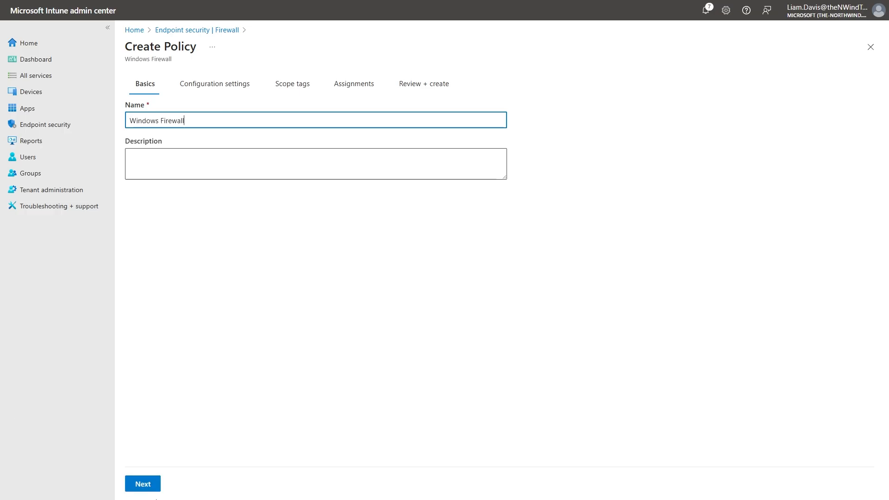
{"action": "left_click", "coordinate": [148, 486]}
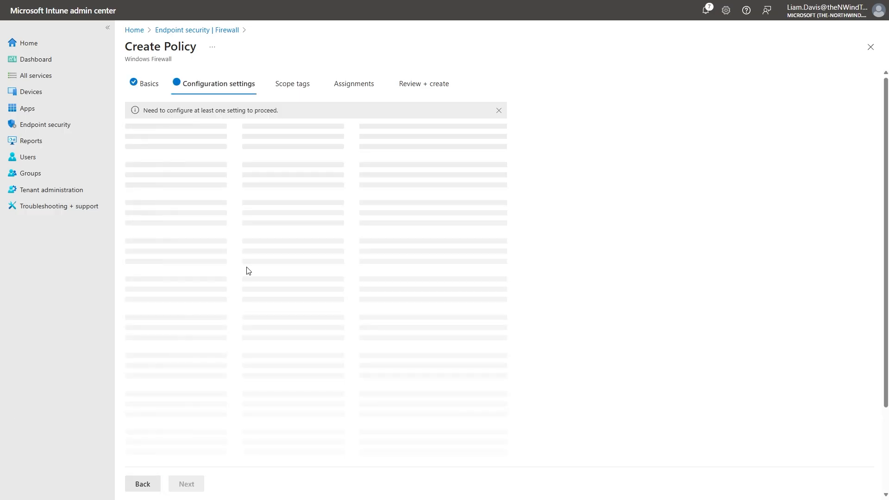
Set Enable Domain Network Firewall to True (Default).
{"action": "scroll", "coordinate": [569, 280], "scroll_direction": "down", "scroll_amount": 2}
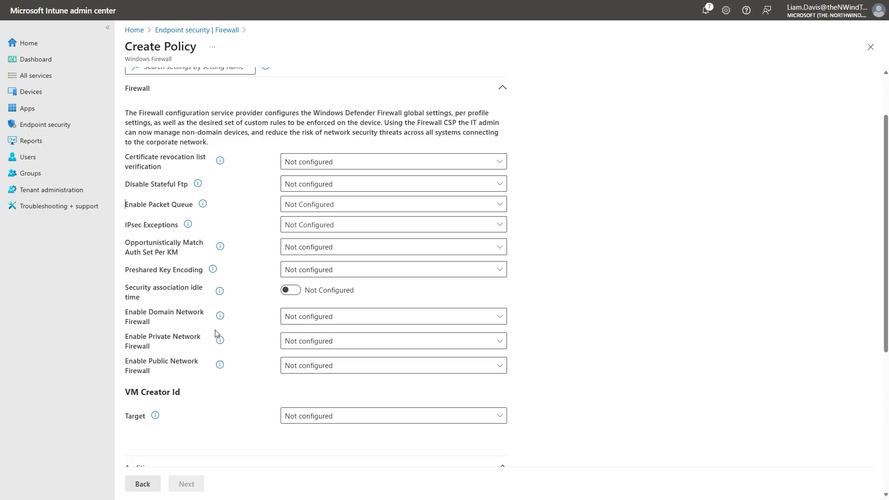
{"action": "left_click_drag", "start_coordinate": [149, 312], "coordinate": [170, 314]}
{"action": "left_click", "coordinate": [318, 319]}
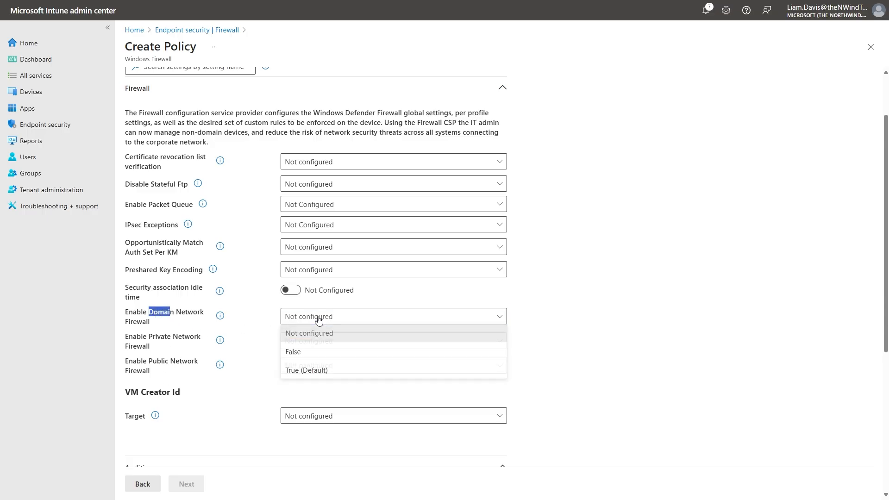
{"action": "left_click", "coordinate": [323, 370]}
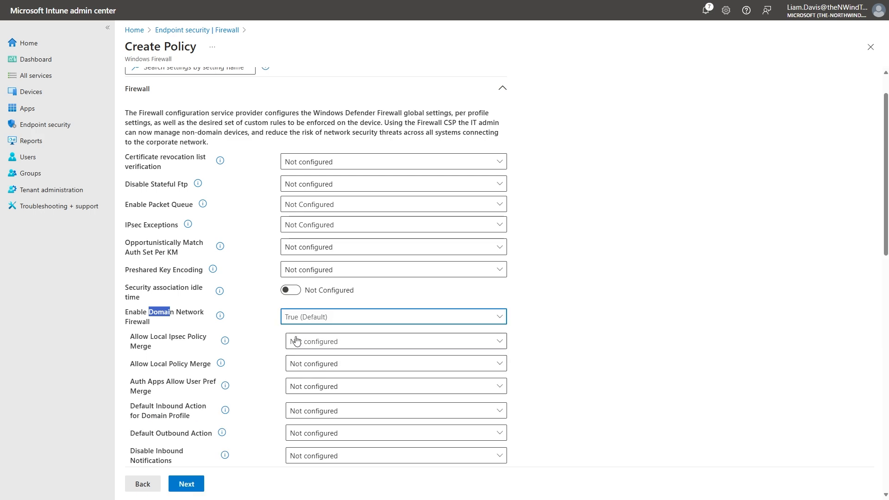
{"action": "left_click", "coordinate": [255, 304]}
Set Allow Local Policy Merge to True (Default) for the domain network firewall.
{"action": "scroll", "coordinate": [245, 290], "scroll_direction": "down", "scroll_amount": 1}
{"action": "scroll", "coordinate": [245, 290], "scroll_direction": "down", "scroll_amount": 3}
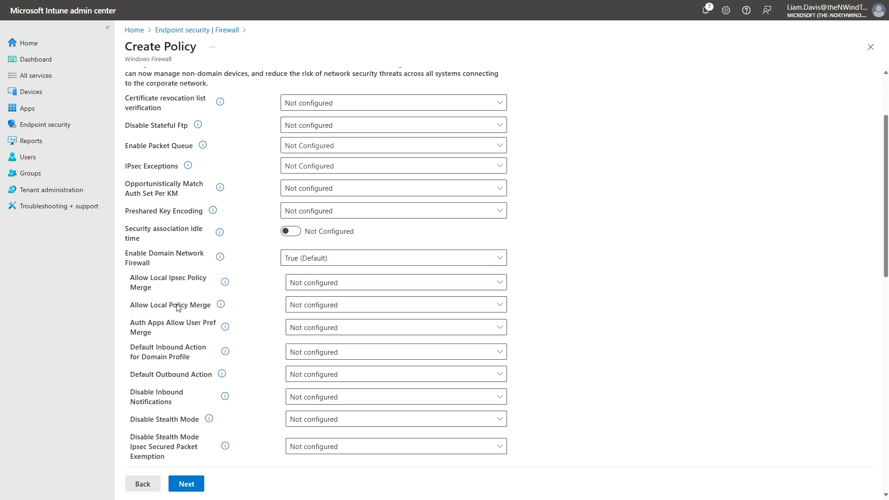
{"action": "left_click_drag", "start_coordinate": [150, 306], "coordinate": [180, 310]}
{"action": "left_click_drag", "start_coordinate": [207, 309], "coordinate": [214, 307]}
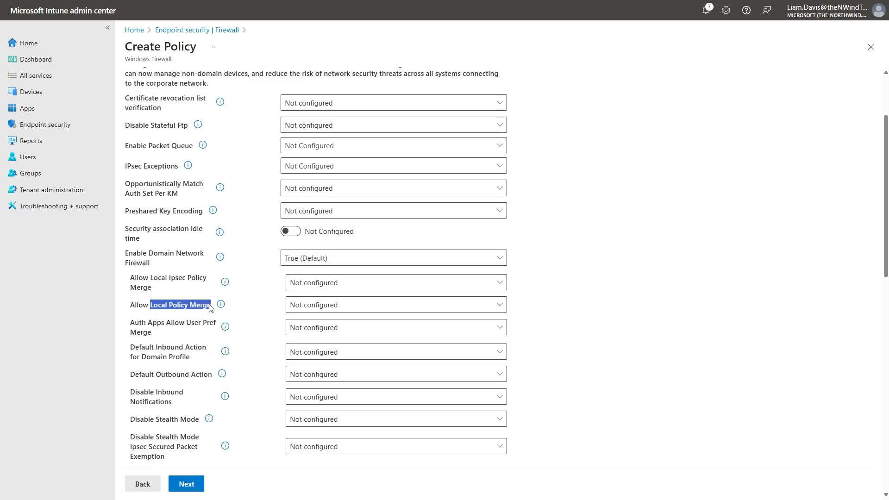
{"action": "left_click", "coordinate": [157, 305]}
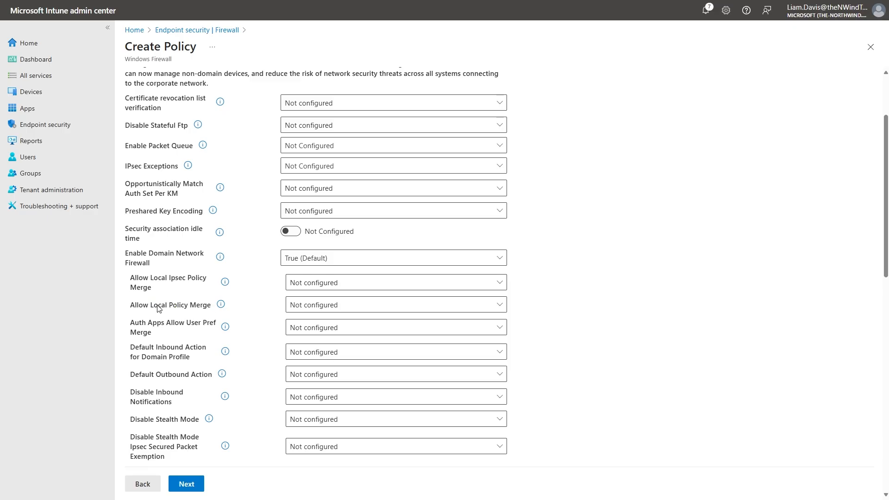
{"action": "left_click", "coordinate": [293, 306]}
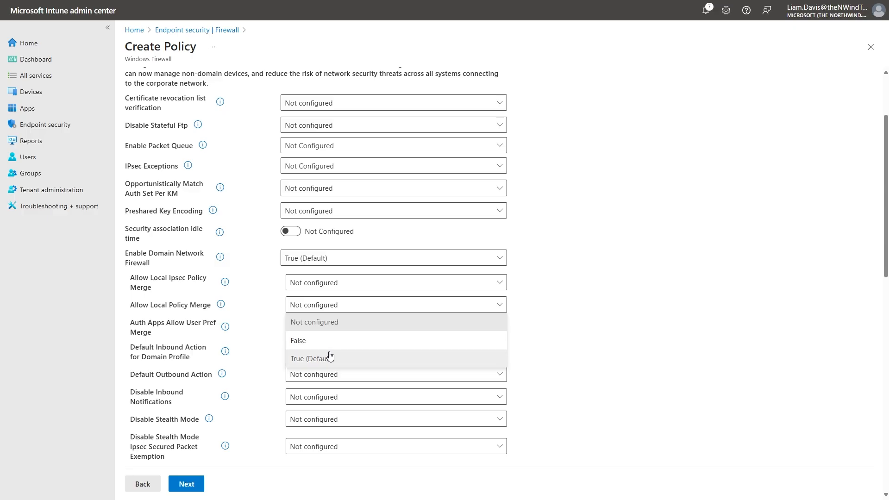
{"action": "left_click", "coordinate": [367, 357]}
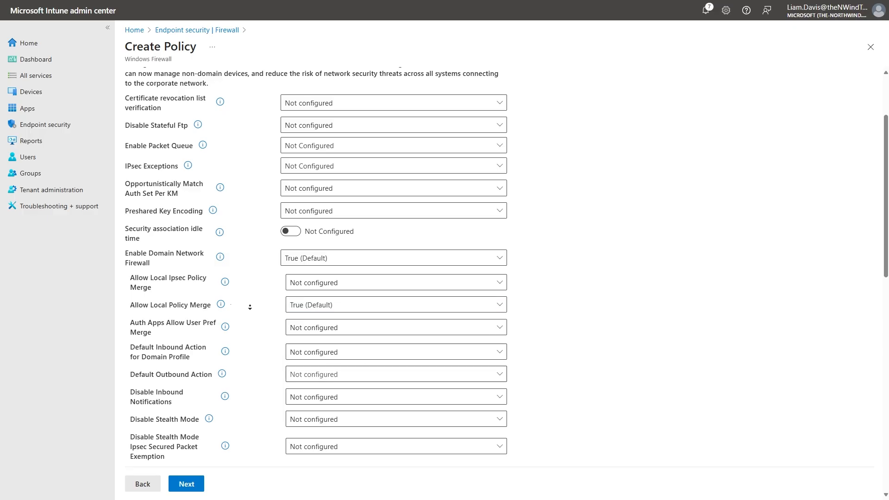
For the domain profile, set the default inbound action to Block (Default) and the default outbound action to Allow (Default).
{"action": "scroll", "coordinate": [249, 297], "scroll_direction": "down", "scroll_amount": 1}
{"action": "left_click_drag", "start_coordinate": [157, 324], "coordinate": [218, 327]}
{"action": "left_click", "coordinate": [310, 326]}
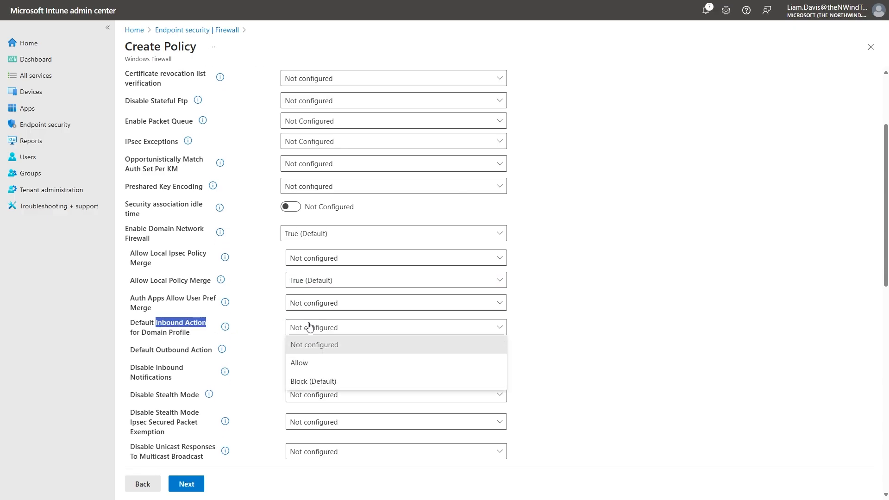
{"action": "left_click", "coordinate": [324, 381]}
{"action": "left_click", "coordinate": [258, 351]}
{"action": "left_click_drag", "start_coordinate": [160, 353], "coordinate": [214, 355]}
{"action": "left_click", "coordinate": [317, 354]}
{"action": "left_click", "coordinate": [323, 384]}
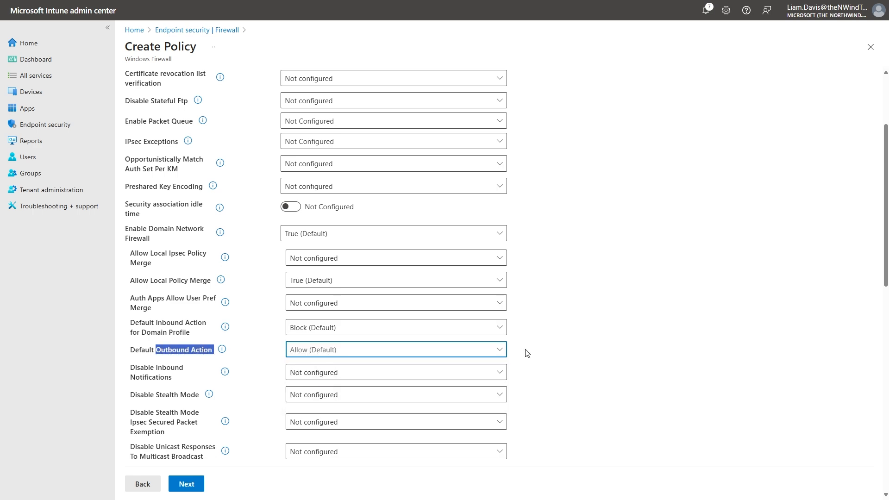
{"action": "left_click", "coordinate": [525, 352]}
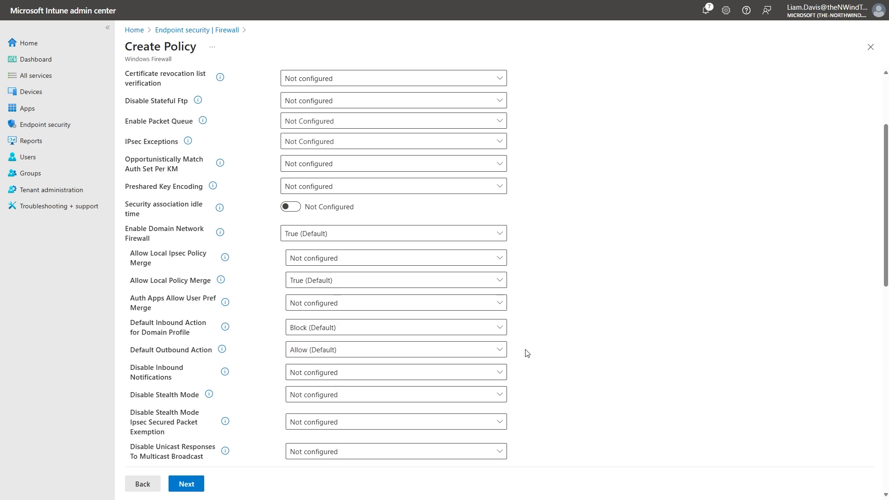
Set Enable Private Network Firewall and its Allow Local Policy Merge setting to True (Default).
{"action": "middle_click", "coordinate": [537, 302]}
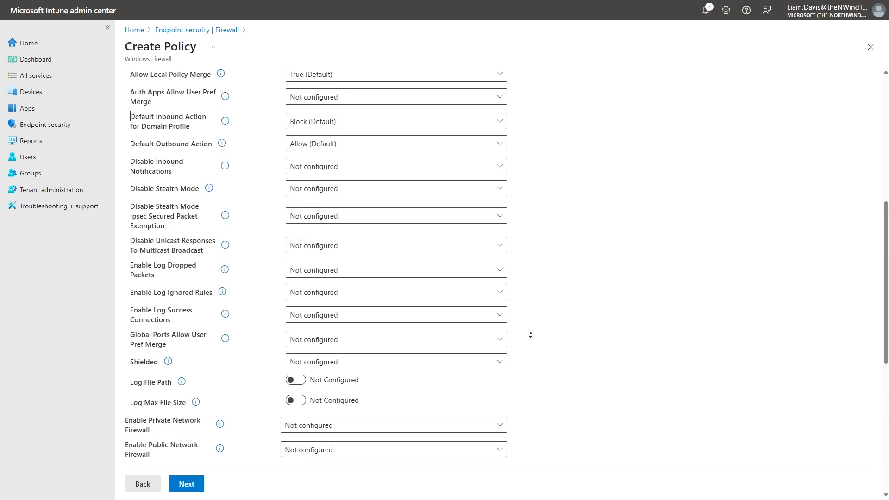
{"action": "left_click", "coordinate": [337, 292]}
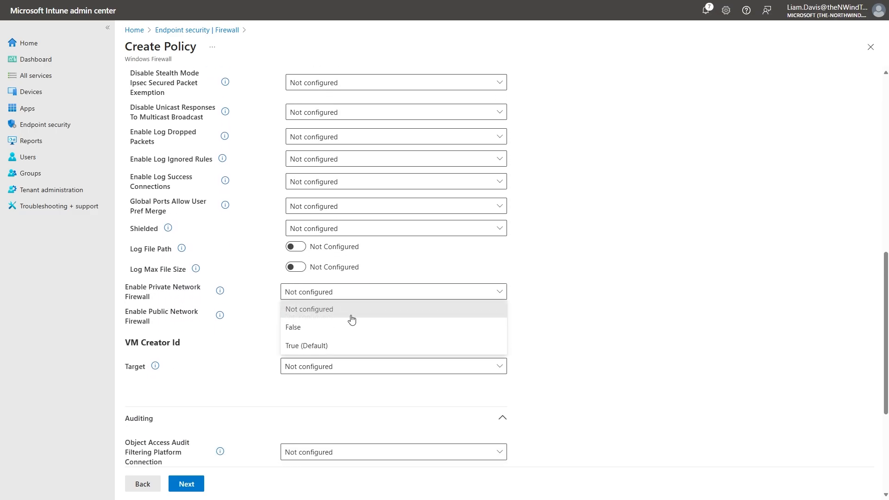
{"action": "left_click", "coordinate": [333, 345]}
{"action": "scroll", "coordinate": [264, 332], "scroll_direction": "down", "scroll_amount": 1}
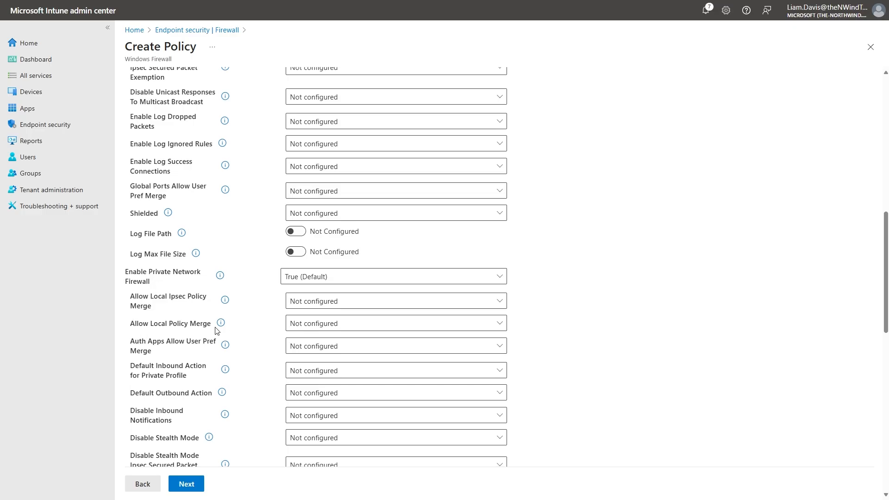
{"action": "left_click", "coordinate": [499, 324]}
{"action": "left_click", "coordinate": [324, 378]}
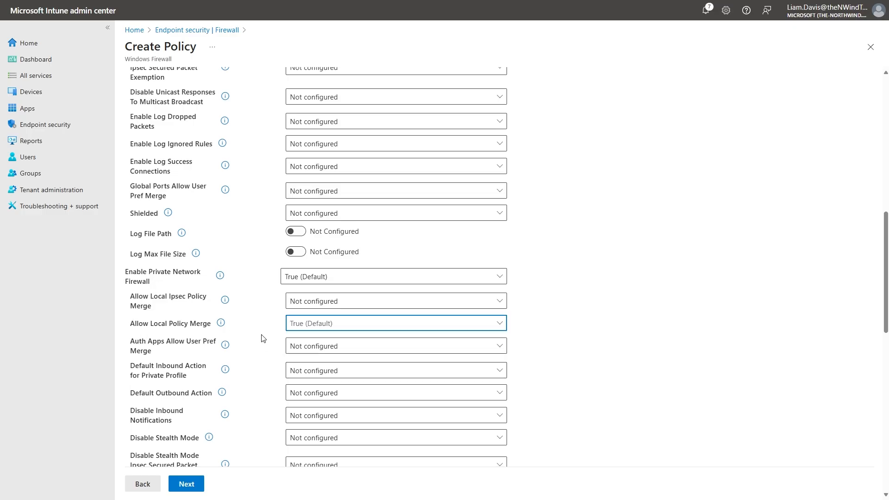
For the private profile, set the default outbound action to Allow (Default) and the default inbound action to Block (Default).
{"action": "scroll", "coordinate": [263, 351], "scroll_direction": "down", "scroll_amount": 2}
{"action": "left_click", "coordinate": [316, 328]}
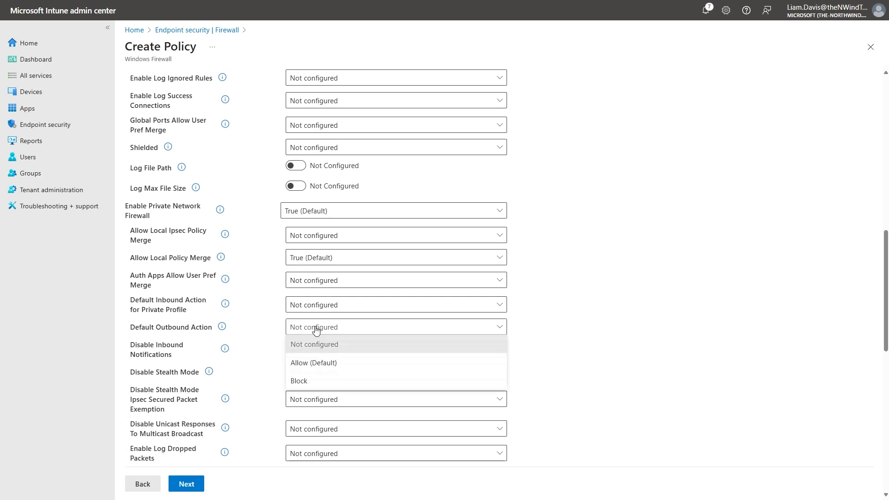
{"action": "left_click", "coordinate": [306, 363]}
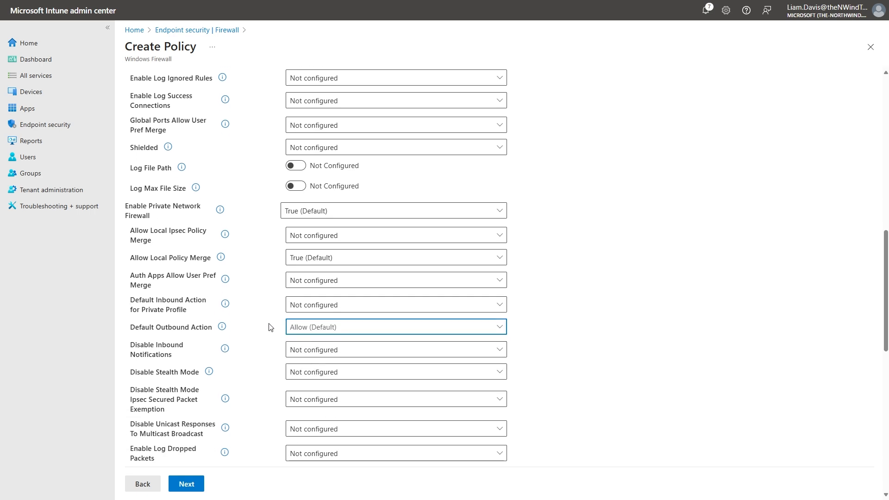
{"action": "left_click", "coordinate": [311, 305]}
{"action": "left_click", "coordinate": [339, 360]}
Set Enable Public Network Firewall to True (Default) and its Allow Local Policy Merge setting to False.
{"action": "scroll", "coordinate": [273, 344], "scroll_direction": "down", "scroll_amount": 1}
{"action": "scroll", "coordinate": [273, 345], "scroll_direction": "down", "scroll_amount": 5}
{"action": "scroll", "coordinate": [245, 355], "scroll_direction": "down", "scroll_amount": 1}
{"action": "left_click", "coordinate": [320, 334]}
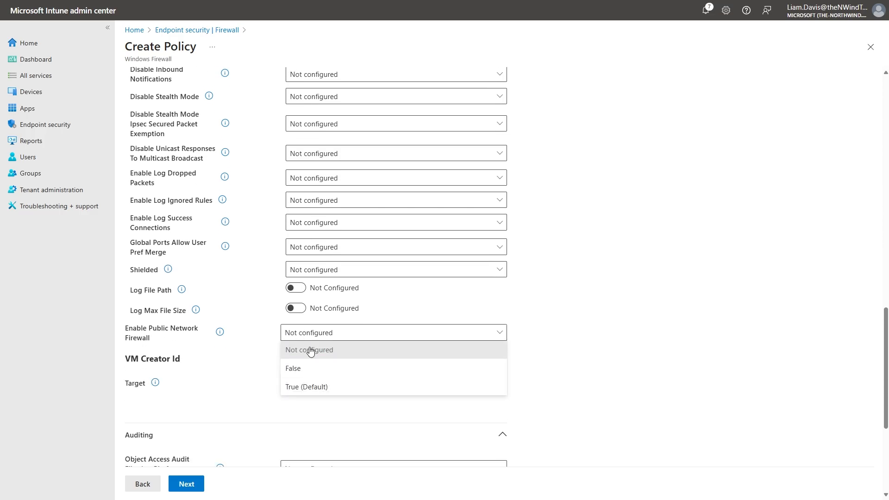
{"action": "left_click", "coordinate": [337, 386]}
{"action": "scroll", "coordinate": [260, 315], "scroll_direction": "down", "scroll_amount": 2}
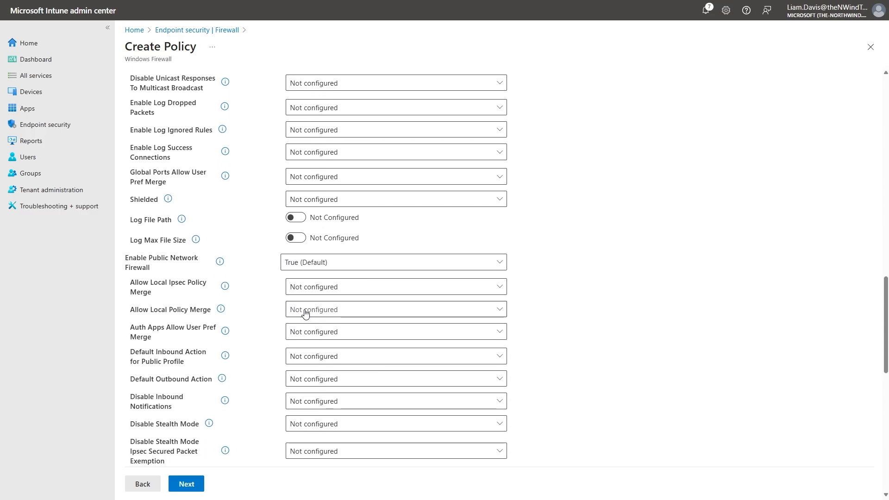
{"action": "left_click", "coordinate": [304, 314]}
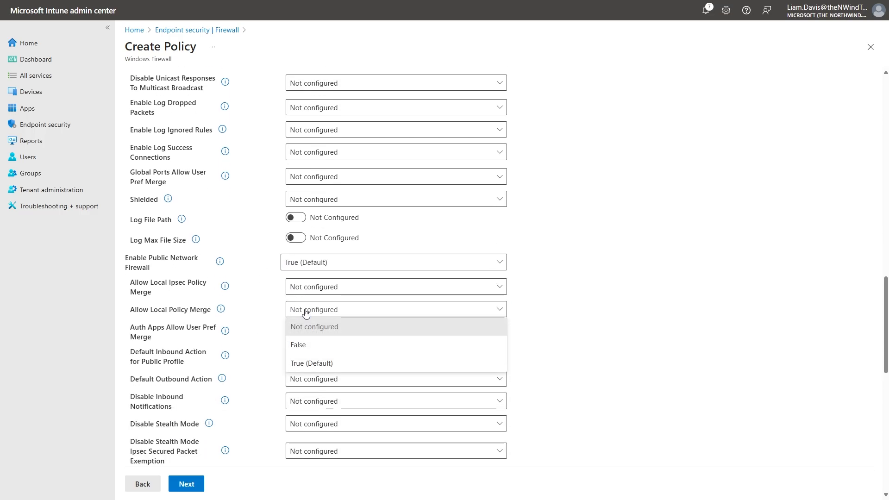
{"action": "left_click", "coordinate": [326, 349]}
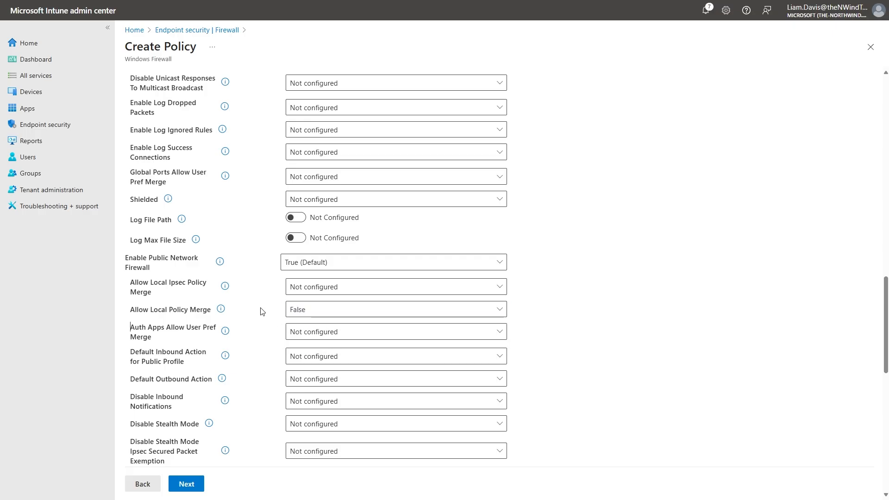
For the public profile, set the default inbound action to Block (Default) and the default outbound action to Allow (Default).
{"action": "scroll", "coordinate": [264, 335], "scroll_direction": "down", "scroll_amount": 1}
{"action": "left_click", "coordinate": [305, 306]}
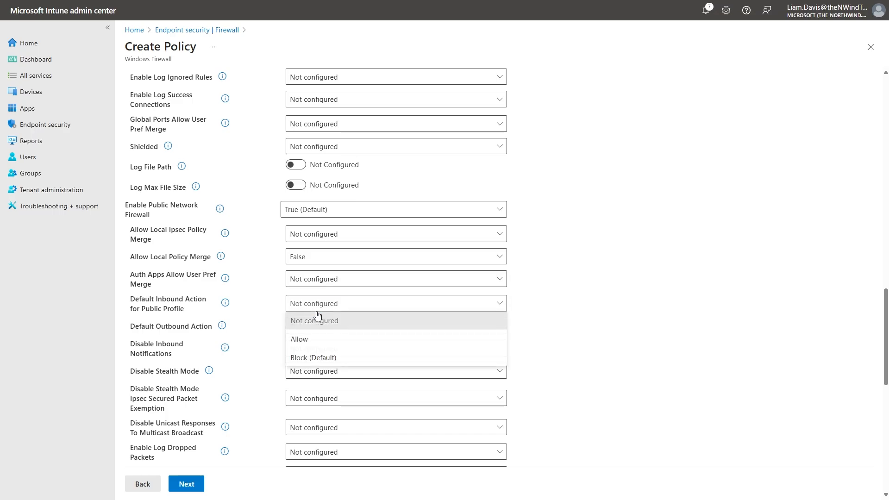
{"action": "left_click", "coordinate": [353, 357]}
{"action": "left_click", "coordinate": [339, 329]}
{"action": "left_click", "coordinate": [332, 362]}
Under Auditing, set Filtering Platform Connection and Filtering Platform Packet Drop object access audits to Failure.
{"action": "scroll", "coordinate": [271, 329], "scroll_direction": "down", "scroll_amount": 9}
{"action": "scroll", "coordinate": [267, 341], "scroll_direction": "down", "scroll_amount": 1}
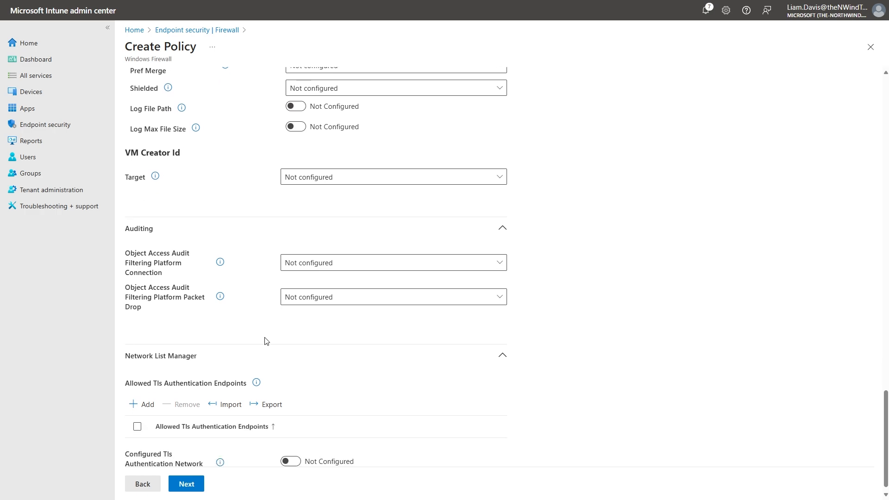
{"action": "left_click_drag", "start_coordinate": [125, 228], "coordinate": [154, 234]}
{"action": "left_click", "coordinate": [314, 268]}
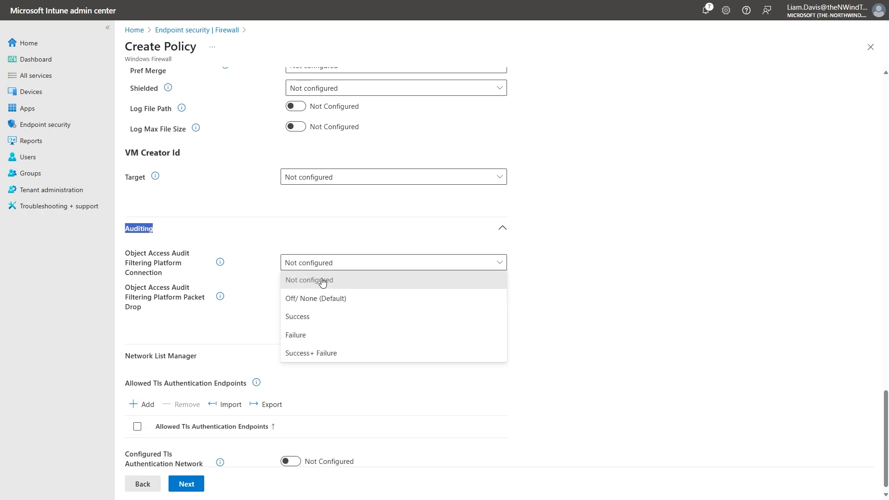
{"action": "left_click", "coordinate": [328, 333]}
{"action": "left_click", "coordinate": [321, 302]}
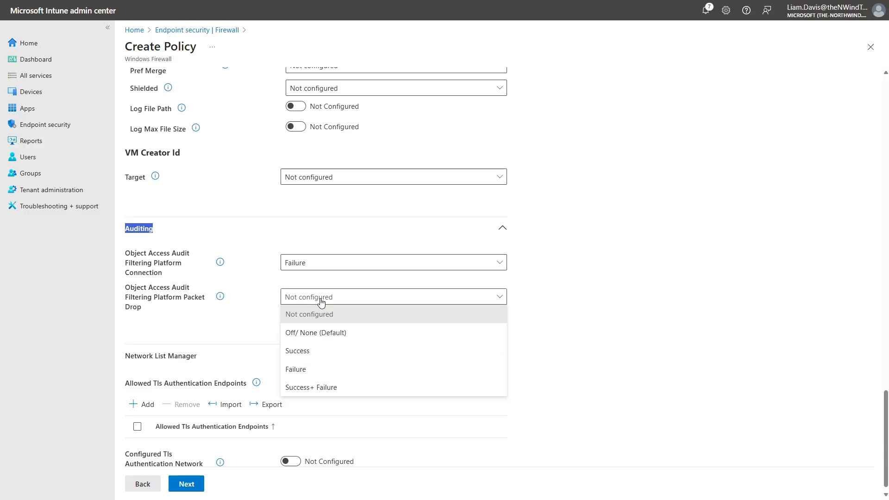
{"action": "left_click", "coordinate": [319, 367]}
{"action": "left_click", "coordinate": [475, 265]}
{"action": "left_click", "coordinate": [582, 233]}
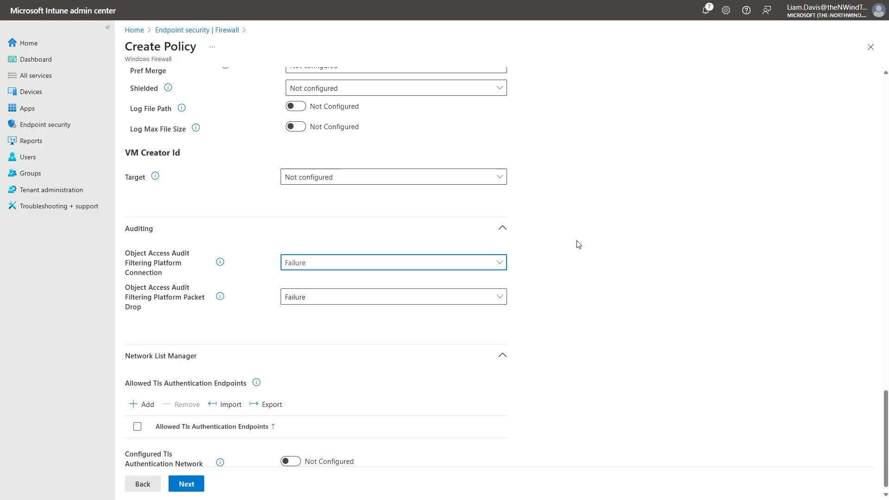
Keep the Default scope tag, continue past the assignments unchanged and save the firewall policy.
{"action": "scroll", "coordinate": [573, 253], "scroll_direction": "down", "scroll_amount": 1}
{"action": "left_click", "coordinate": [190, 484]}
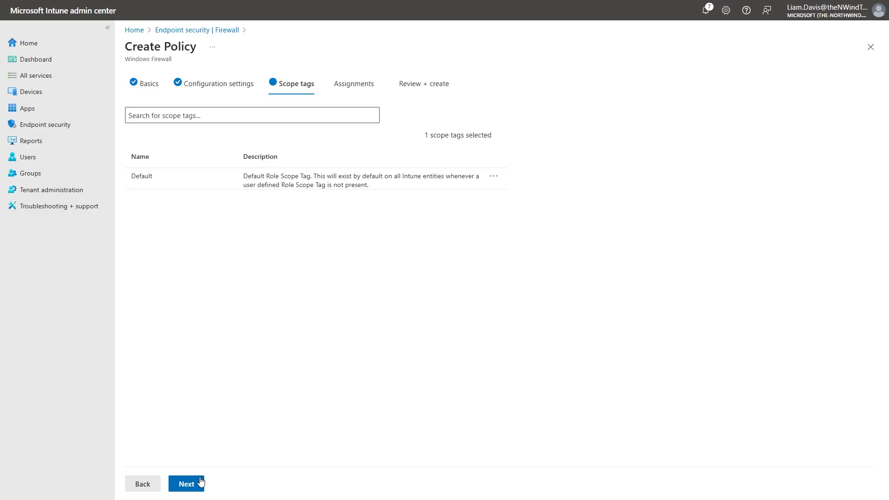
{"action": "left_click", "coordinate": [200, 483]}
{"action": "left_click", "coordinate": [201, 482]}
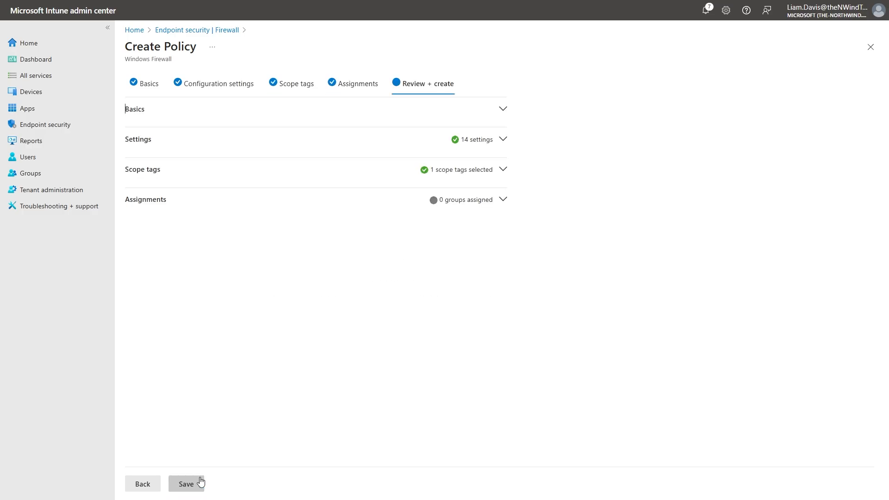
{"action": "left_click", "coordinate": [200, 482]}
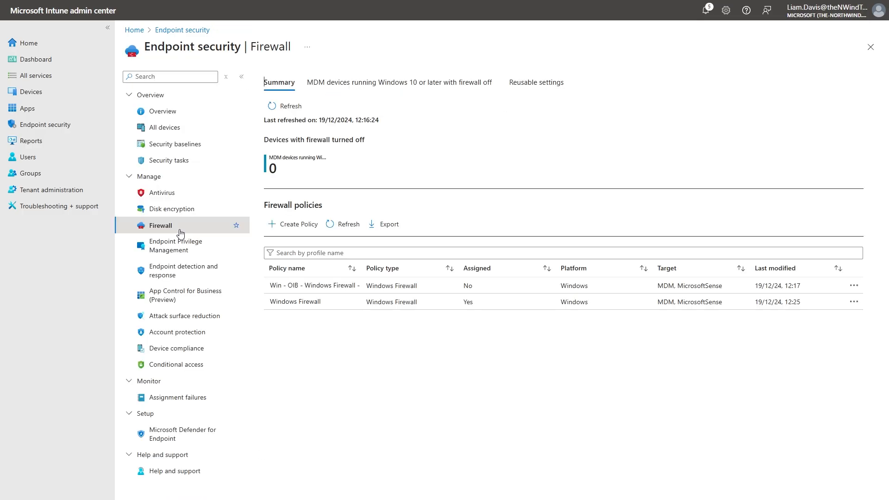
Open the Antivirus policies and check the profile types offered for a new Windows policy, without creating one.
{"action": "left_click", "coordinate": [189, 199]}
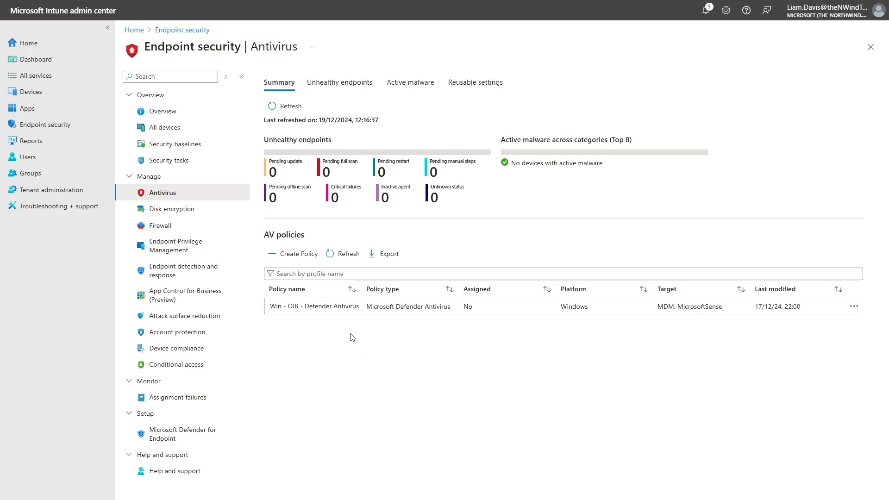
{"action": "left_click", "coordinate": [293, 254]}
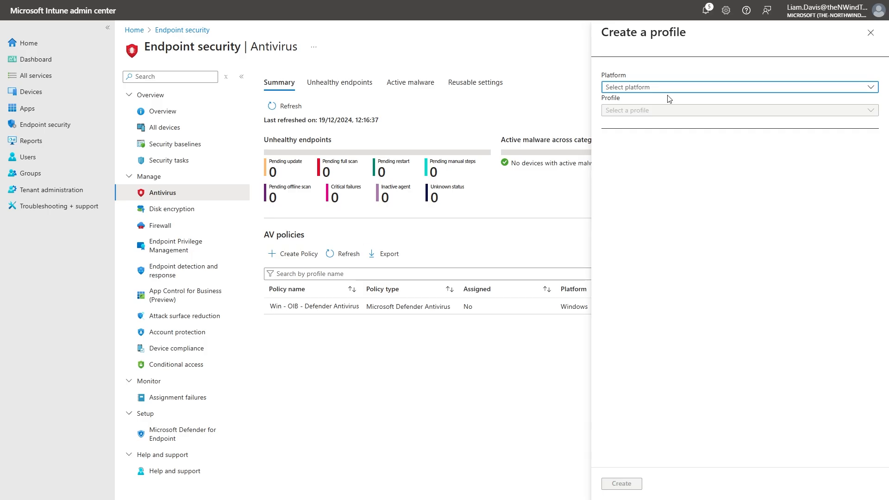
{"action": "left_click", "coordinate": [684, 88]}
{"action": "left_click", "coordinate": [672, 101]}
{"action": "left_click", "coordinate": [670, 111]}
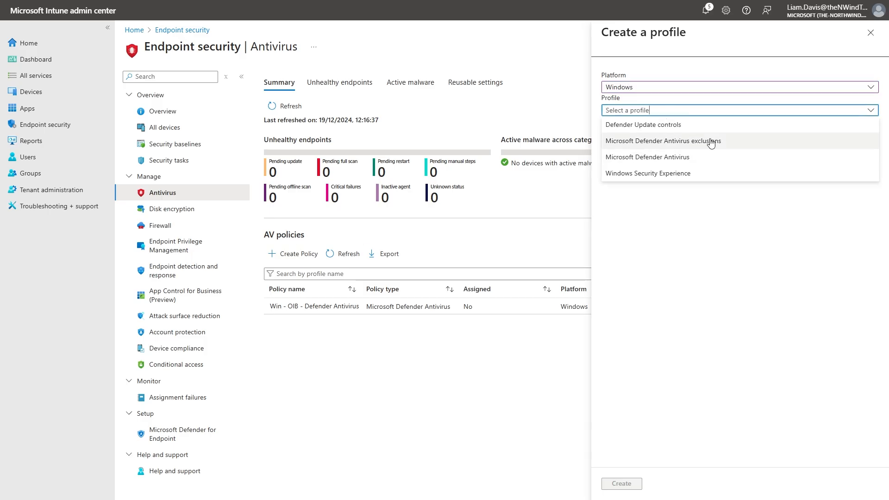
{"action": "left_click", "coordinate": [863, 36]}
{"action": "left_click", "coordinate": [490, 57]}
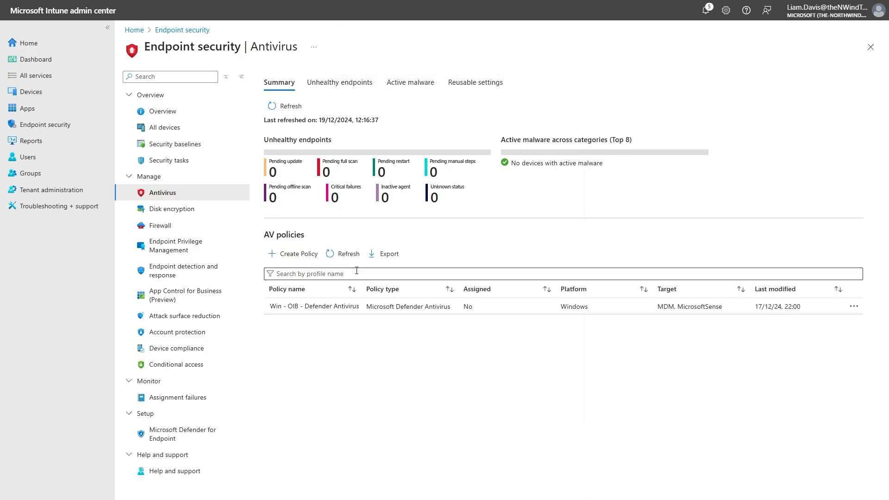
Open the Win - OIB - Defender Antivirus - D - AV Configuration - v3.3 policy's configuration settings for editing and review the scanning and monitoring options.
{"action": "left_click", "coordinate": [352, 306]}
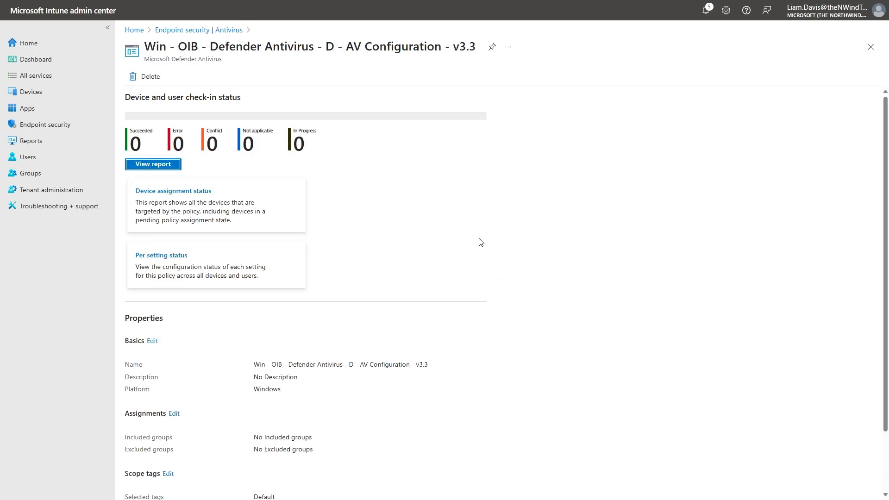
{"action": "scroll", "coordinate": [419, 265], "scroll_direction": "down", "scroll_amount": 2}
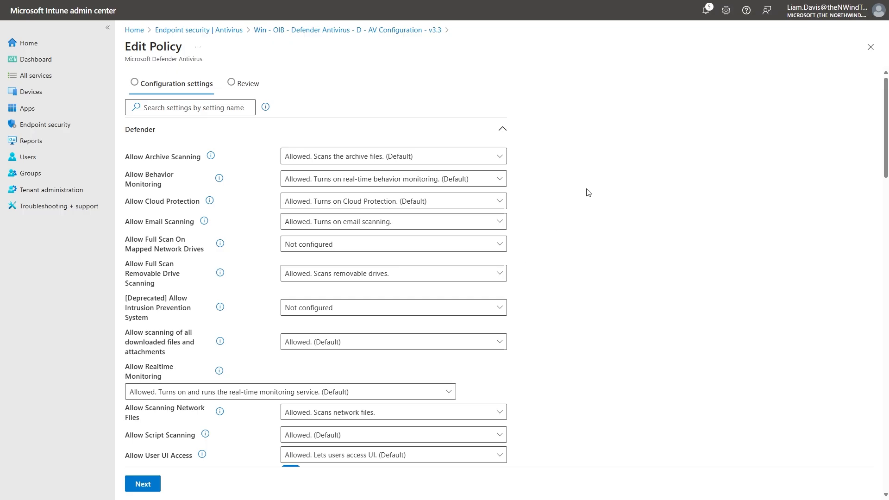
{"action": "middle_click", "coordinate": [590, 153]}
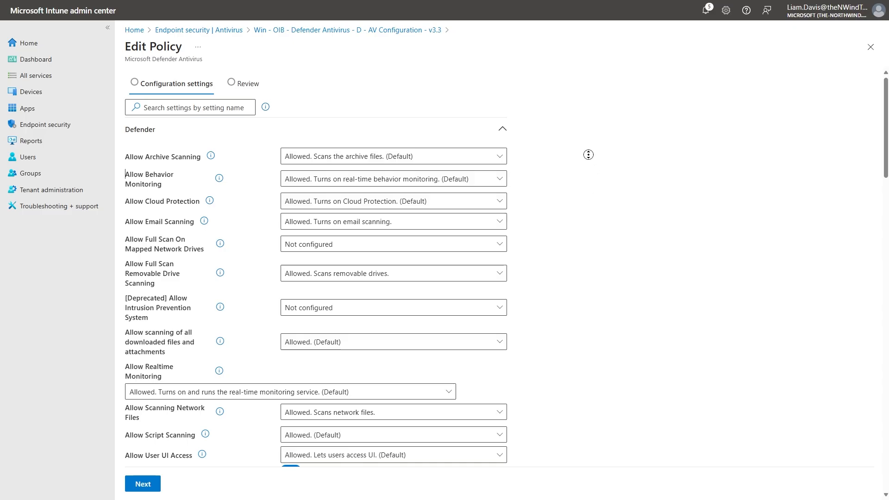
{"action": "middle_click", "coordinate": [586, 162]}
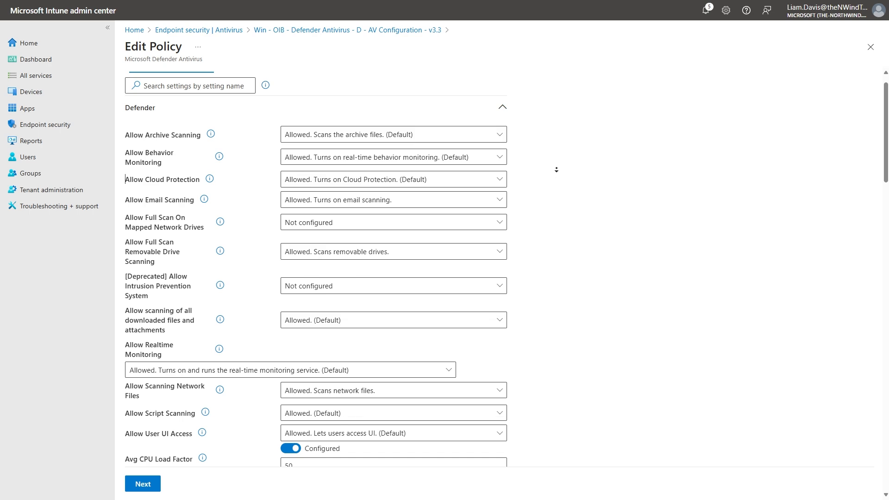
{"action": "scroll", "coordinate": [558, 169], "scroll_direction": "down", "scroll_amount": 1}
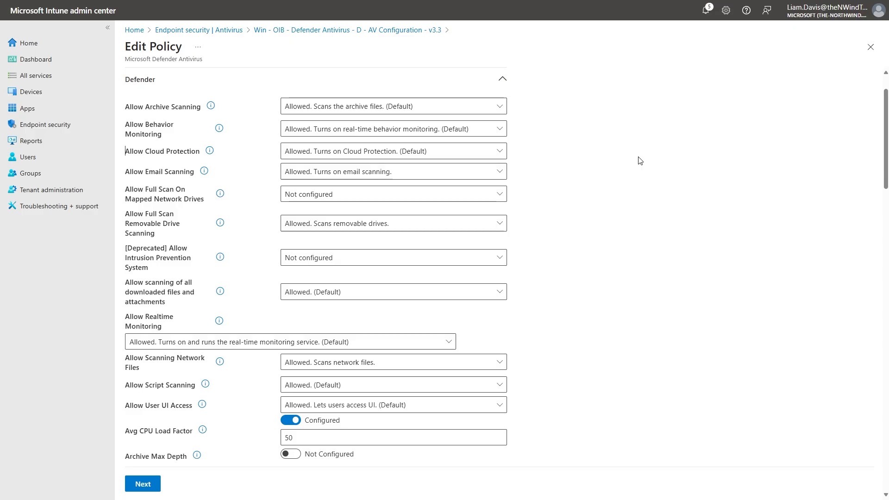
{"action": "middle_click", "coordinate": [617, 186]}
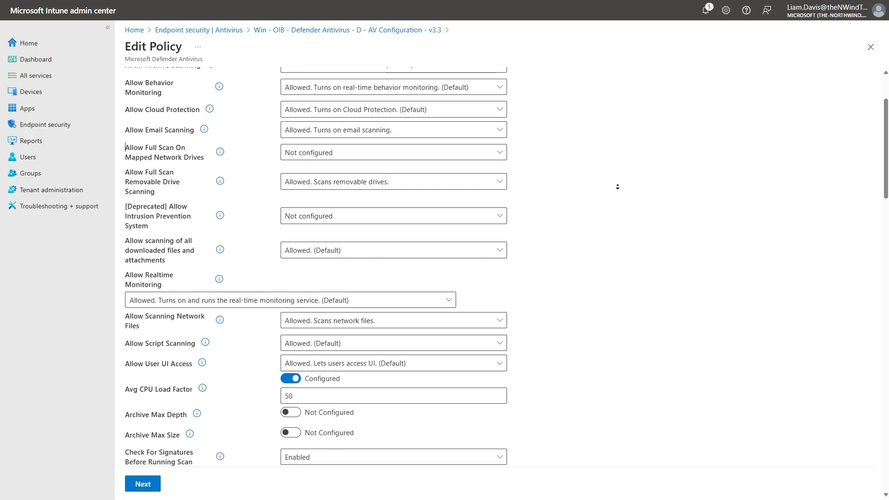
{"action": "middle_click", "coordinate": [607, 194]}
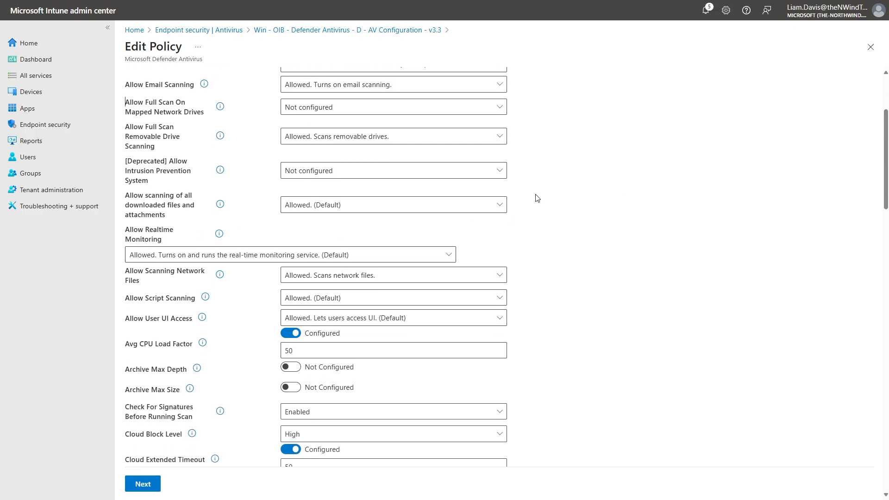
{"action": "scroll", "coordinate": [610, 221], "scroll_direction": "down", "scroll_amount": 3}
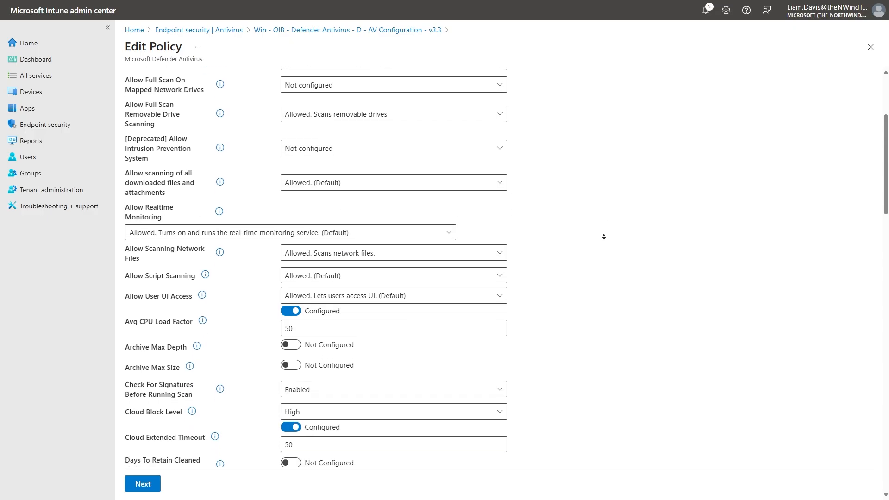
{"action": "scroll", "coordinate": [605, 237], "scroll_direction": "down", "scroll_amount": 1}
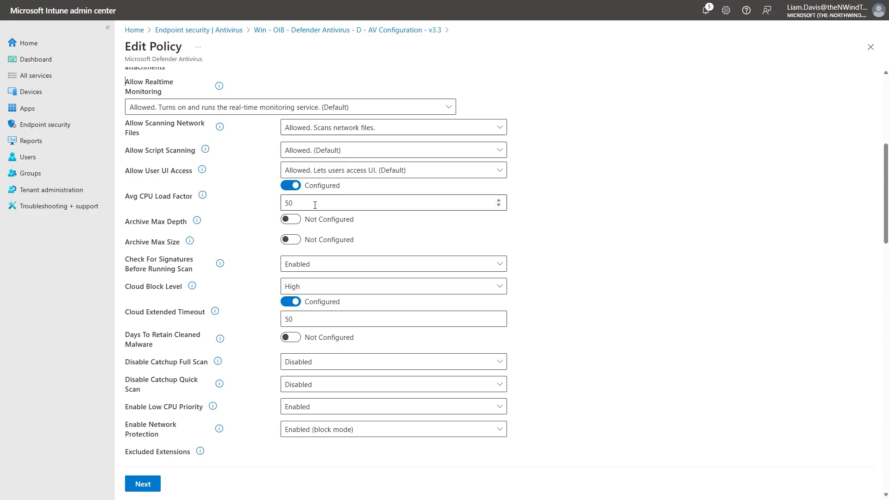
Check the available Cloud Block Level options in the antivirus policy, keeping High selected.
{"action": "left_click", "coordinate": [333, 286]}
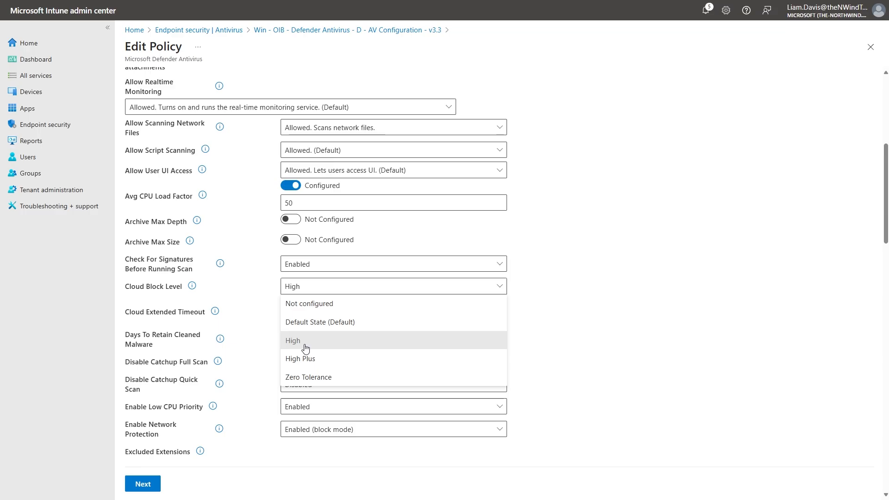
{"action": "left_click", "coordinate": [577, 248]}
{"action": "scroll", "coordinate": [565, 277], "scroll_direction": "down", "scroll_amount": 1}
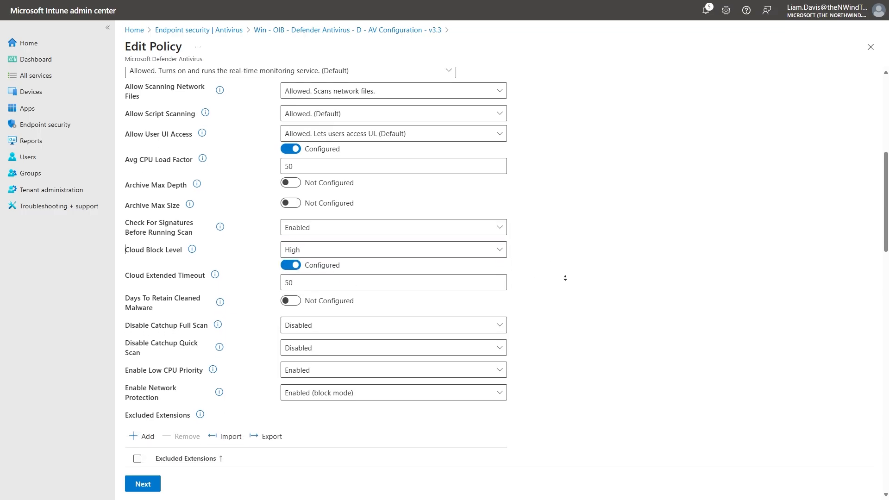
Read the description of the Enable Network Protection setting, focusing on how it guards against dangerous sites.
{"action": "scroll", "coordinate": [565, 278], "scroll_direction": "down", "scroll_amount": 1}
{"action": "left_click_drag", "start_coordinate": [129, 333], "coordinate": [156, 347]}
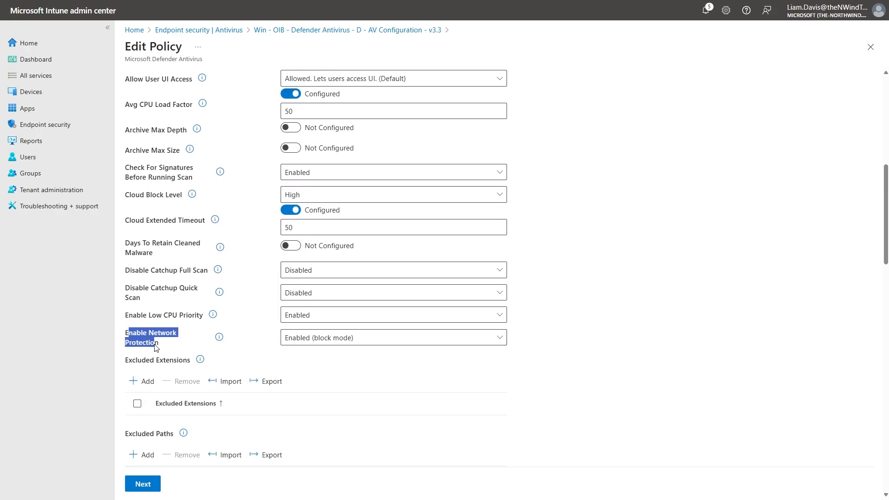
{"action": "left_click", "coordinate": [276, 342]}
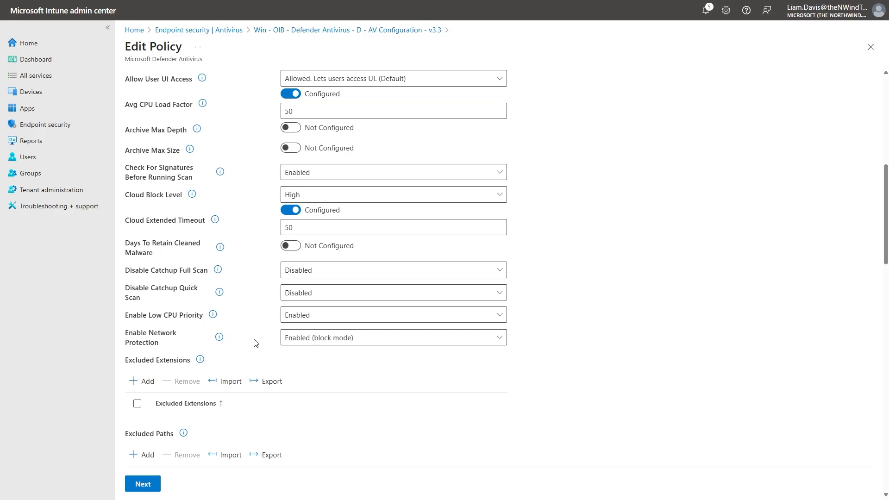
{"action": "mouse_move", "coordinate": [218, 341]}
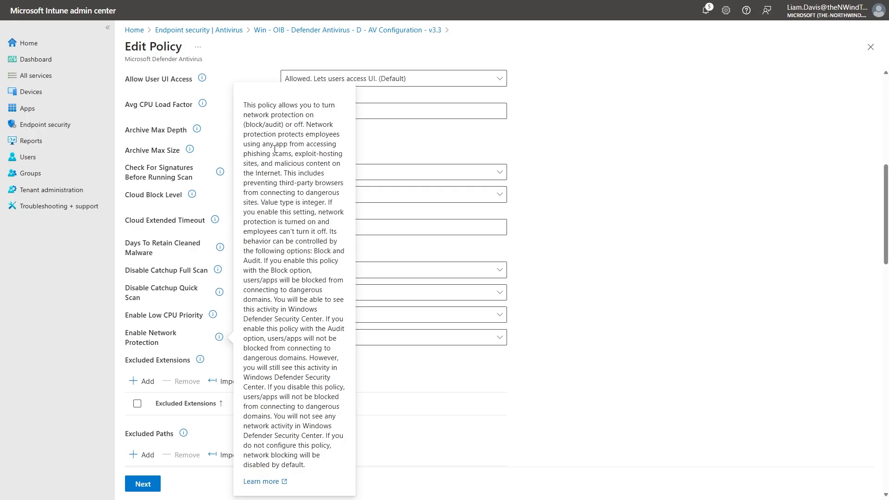
{"action": "left_click_drag", "start_coordinate": [262, 145], "coordinate": [328, 163]}
{"action": "left_click", "coordinate": [301, 159]}
{"action": "left_click", "coordinate": [301, 192]}
{"action": "left_click", "coordinate": [563, 266]}
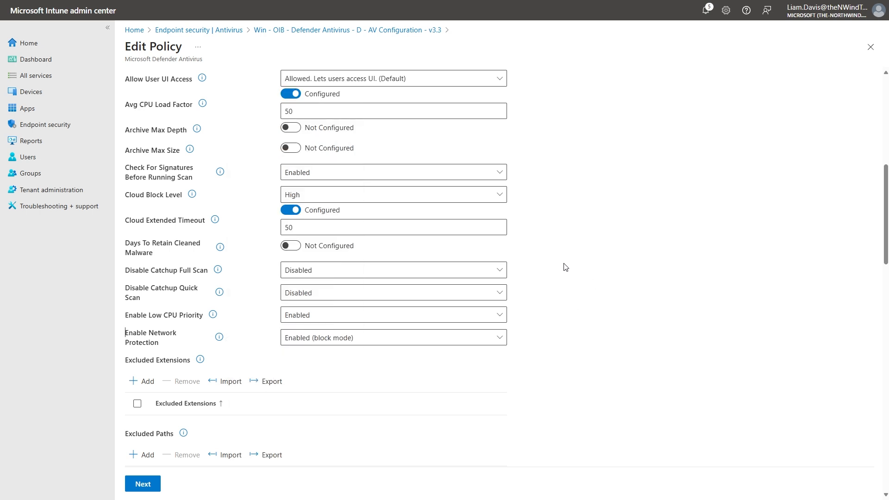
Examine the PUA Protection options without changing the selection, and review the scheduled scan settings below them.
{"action": "scroll", "coordinate": [563, 266], "scroll_direction": "down", "scroll_amount": 10}
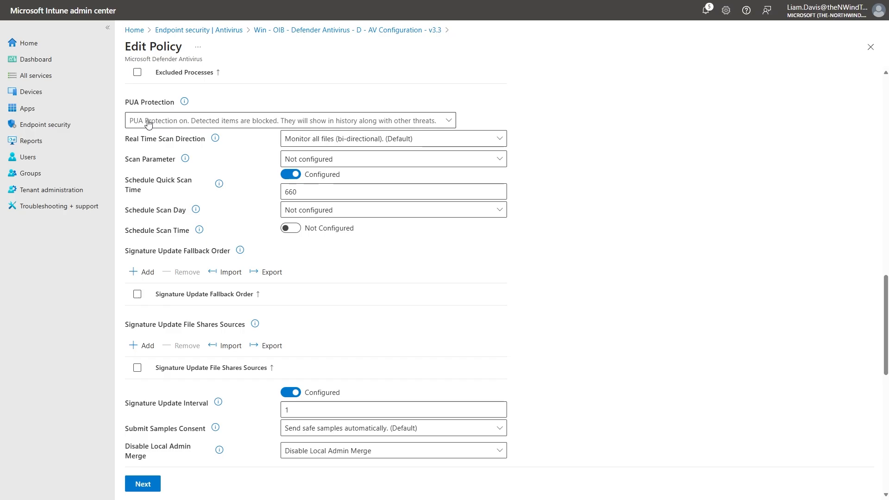
{"action": "left_click", "coordinate": [396, 123]}
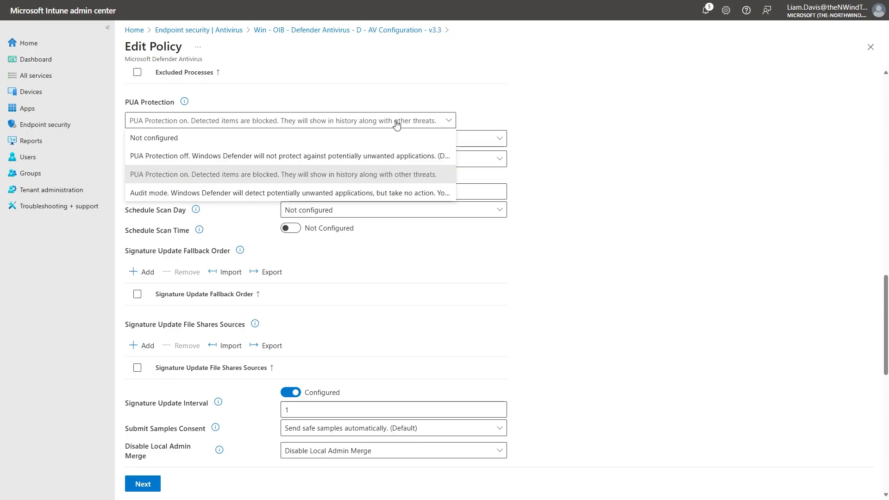
{"action": "left_click", "coordinate": [396, 124]}
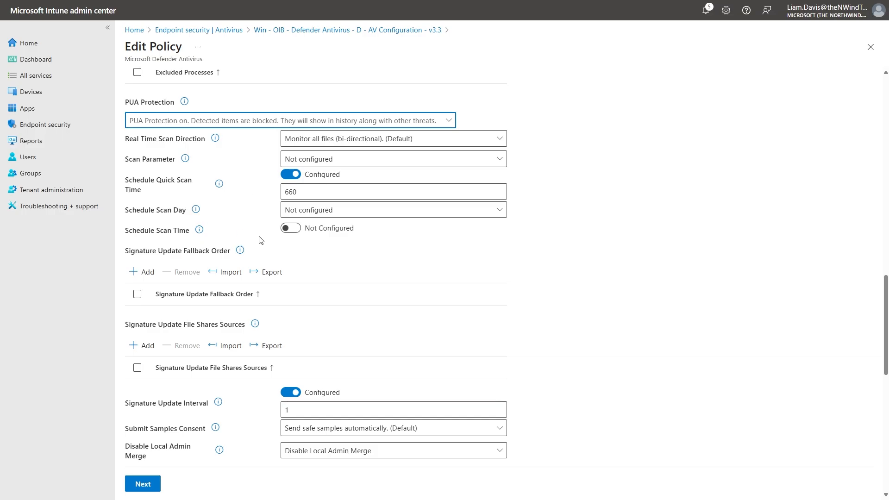
{"action": "scroll", "coordinate": [589, 203], "scroll_direction": "down", "scroll_amount": 1}
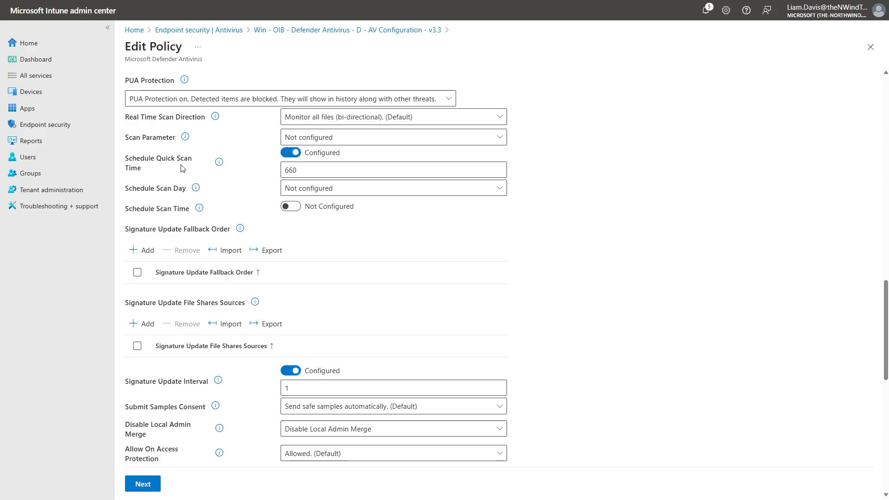
{"action": "scroll", "coordinate": [558, 186], "scroll_direction": "down", "scroll_amount": 5}
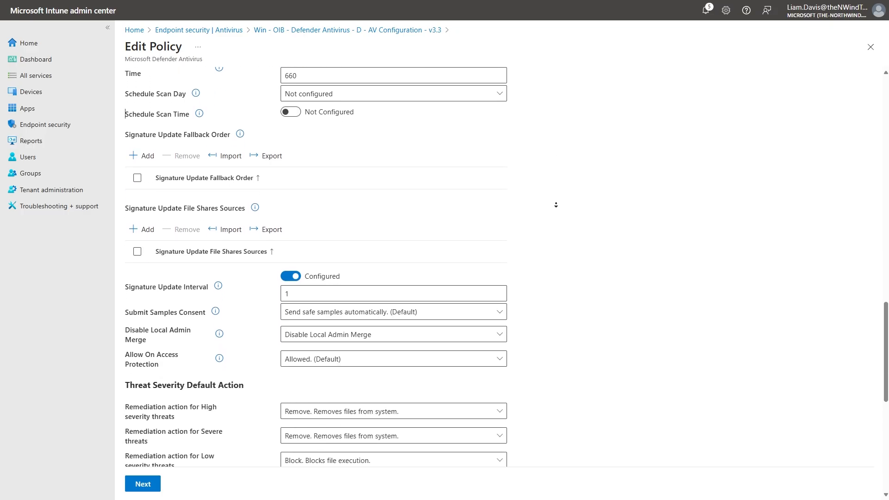
Review the threat severity remediation actions and remaining Defender settings, and save the antivirus policy.
{"action": "scroll", "coordinate": [555, 205], "scroll_direction": "down", "scroll_amount": 2}
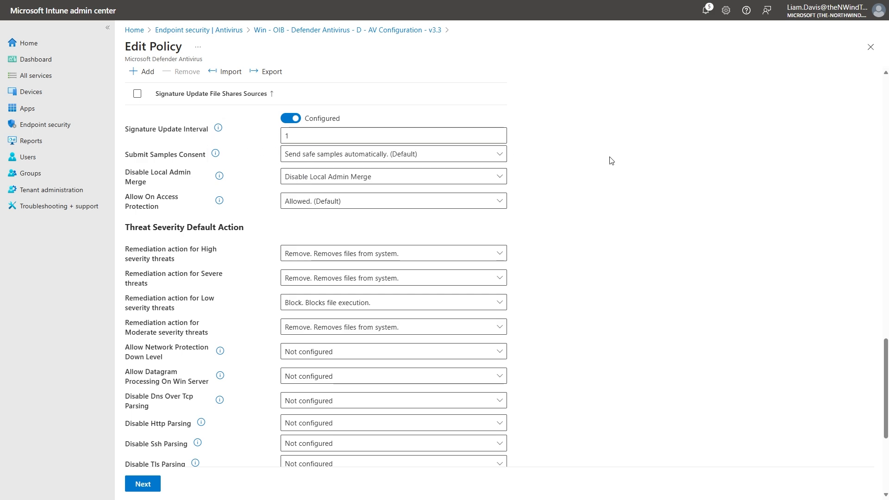
{"action": "middle_click", "coordinate": [563, 225]}
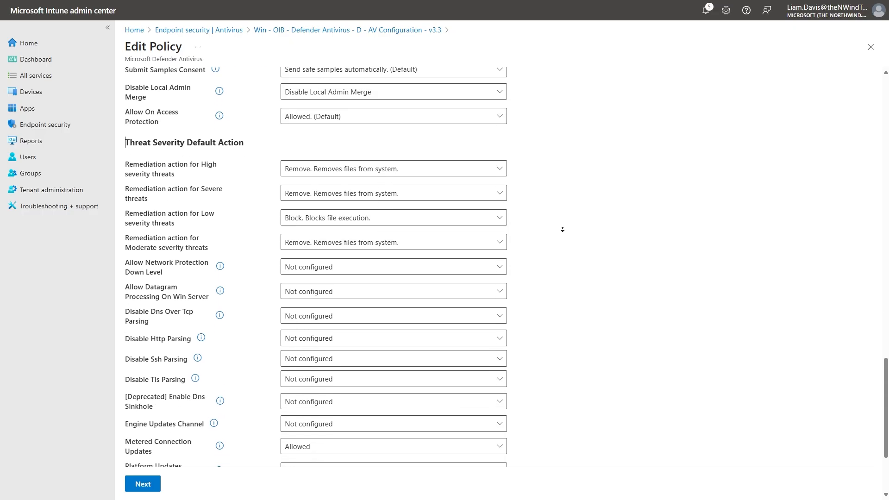
{"action": "middle_click", "coordinate": [562, 229]}
{"action": "middle_click", "coordinate": [582, 154]}
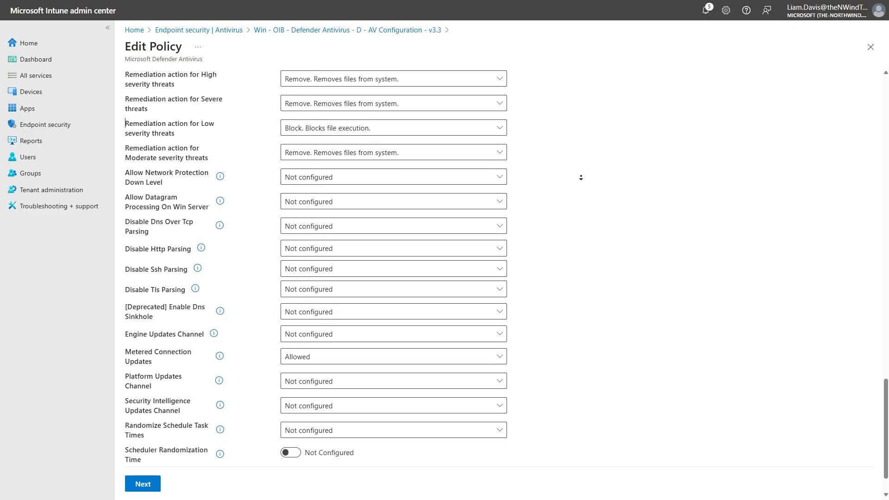
{"action": "middle_click", "coordinate": [581, 178]}
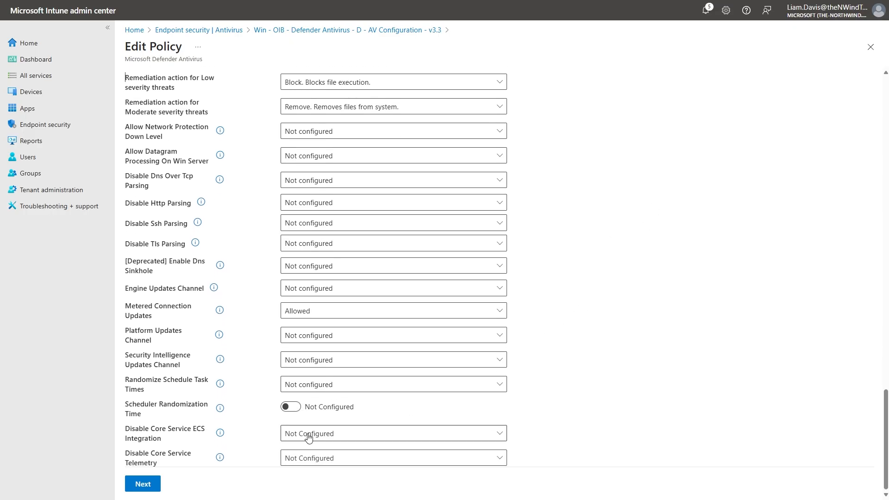
{"action": "left_click", "coordinate": [150, 483]}
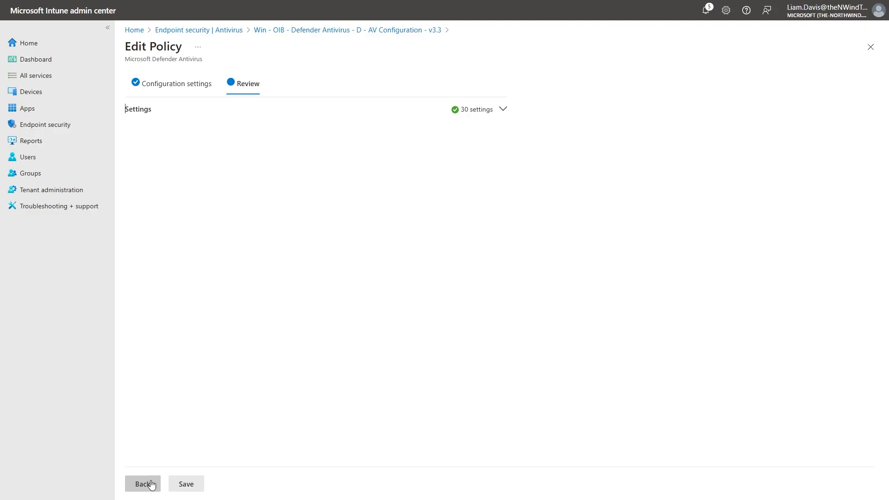
{"action": "left_click", "coordinate": [183, 485]}
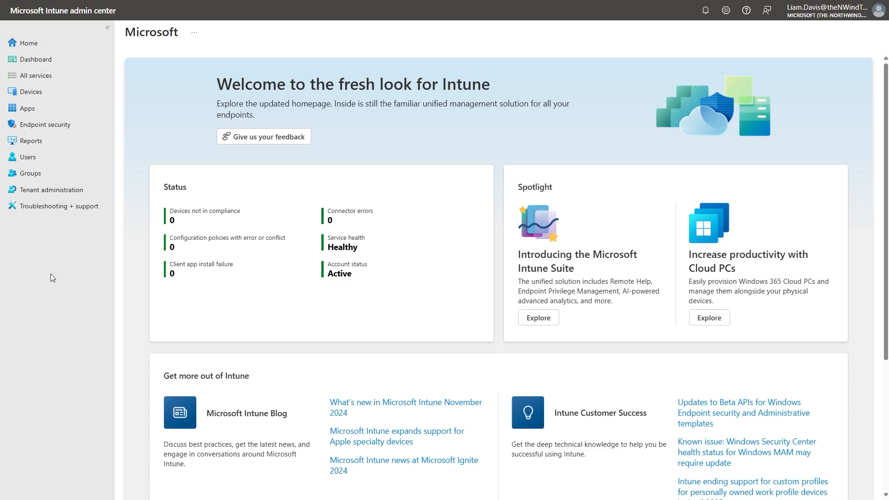
Open the ASR Rules policy from the attack surface reduction policies in endpoint security.
{"action": "left_click", "coordinate": [66, 128]}
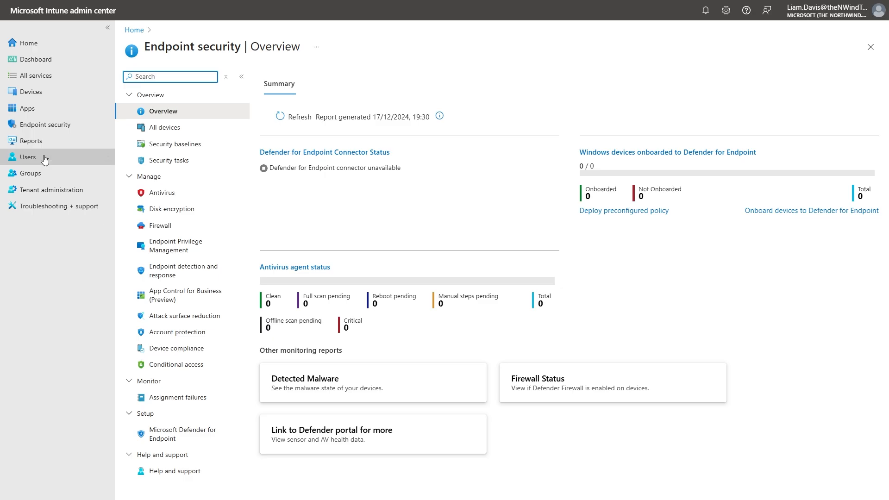
{"action": "left_click", "coordinate": [193, 319]}
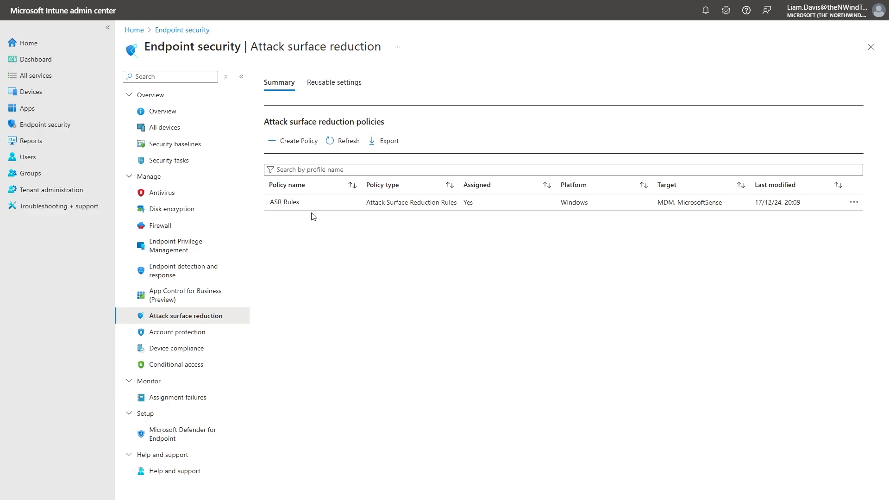
{"action": "left_click", "coordinate": [303, 201]}
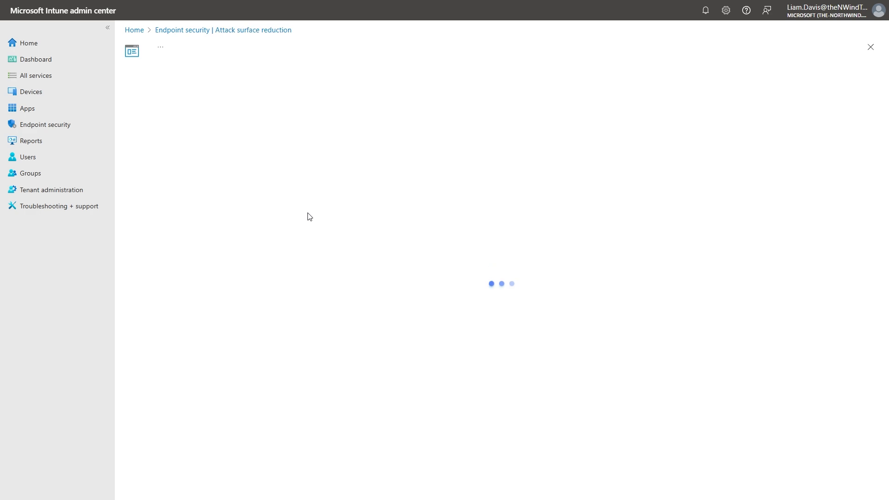
Review the mode of each Defender rule and of controlled folder access in the ASR Rules policy, and return to the policy list.
{"action": "scroll", "coordinate": [196, 343], "scroll_direction": "down", "scroll_amount": 3}
{"action": "left_click", "coordinate": [203, 480]}
{"action": "scroll", "coordinate": [218, 319], "scroll_direction": "down", "scroll_amount": 8}
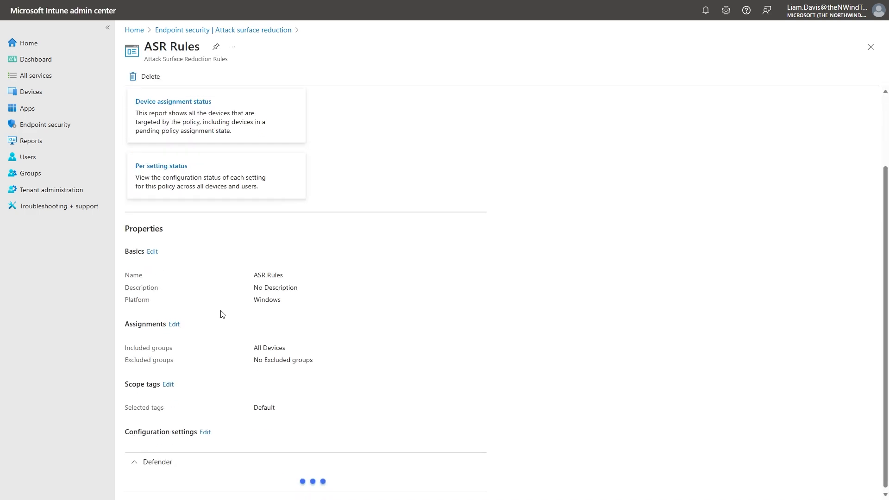
{"action": "scroll", "coordinate": [234, 303], "scroll_direction": "down", "scroll_amount": 3}
{"action": "middle_click", "coordinate": [383, 249]}
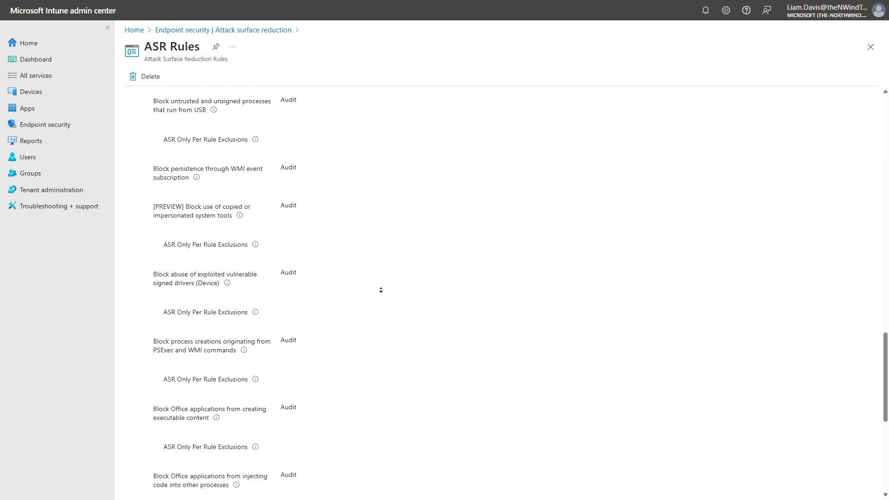
{"action": "middle_click", "coordinate": [379, 318]}
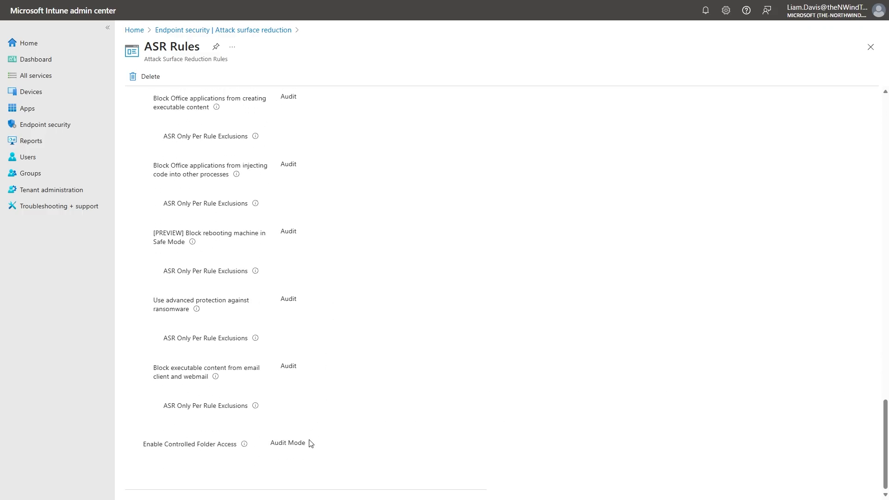
{"action": "scroll", "coordinate": [284, 334], "scroll_direction": "up", "scroll_amount": 10}
{"action": "scroll", "coordinate": [286, 366], "scroll_direction": "up", "scroll_amount": 4}
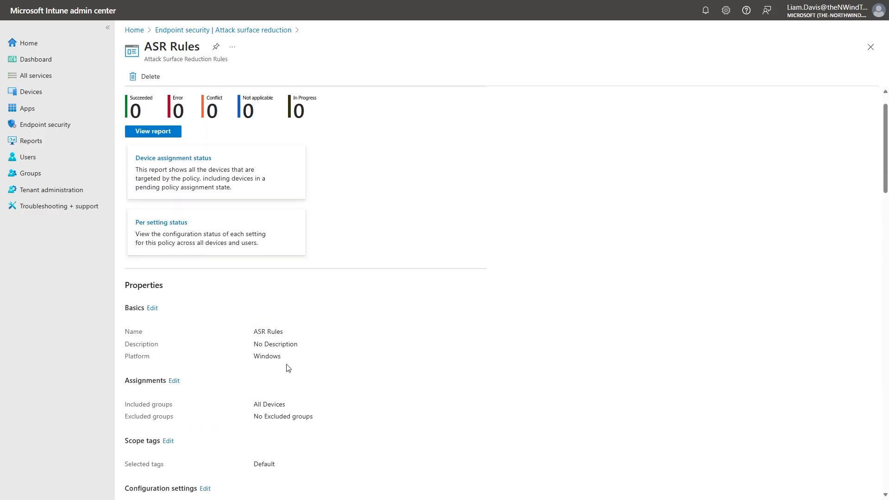
{"action": "left_click", "coordinate": [251, 31]}
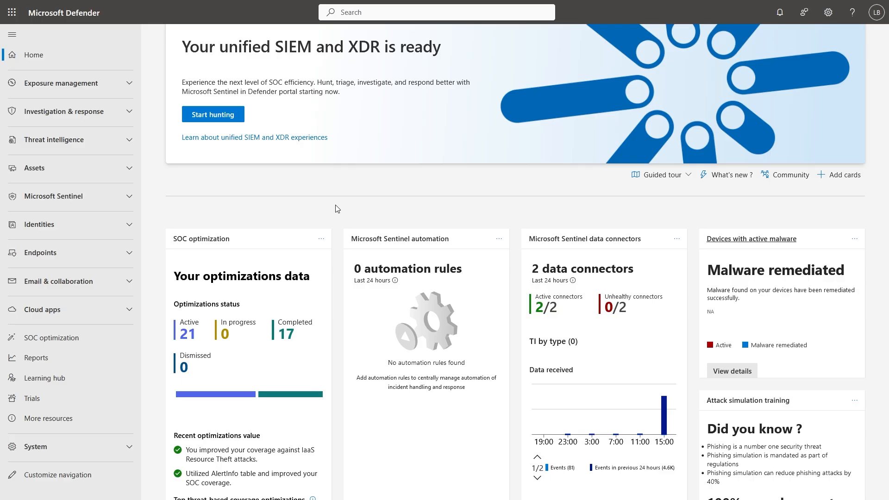
In the Microsoft Defender portal, open the Attack surface reduction rules report and resize the detection columns to make the rule names readable.
{"action": "left_click", "coordinate": [57, 361]}
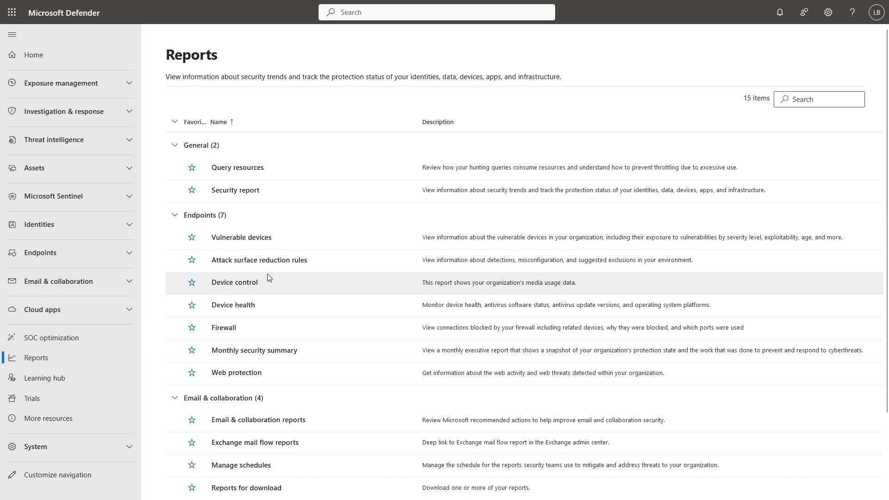
{"action": "left_click", "coordinate": [262, 263]}
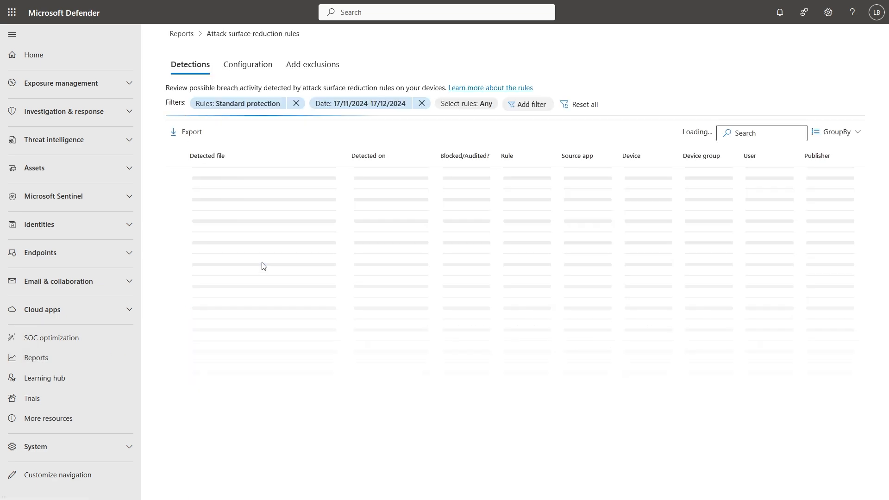
{"action": "scroll", "coordinate": [391, 324], "scroll_direction": "down", "scroll_amount": 2}
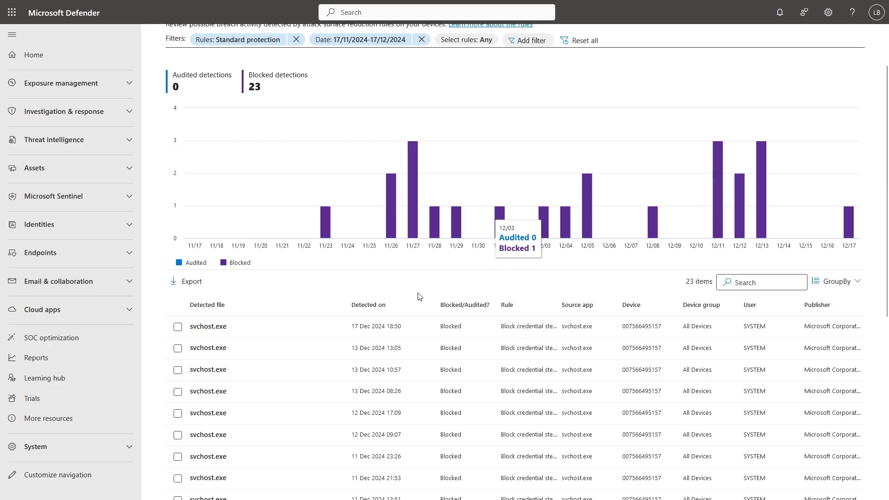
{"action": "left_click_drag", "start_coordinate": [341, 305], "coordinate": [259, 305]}
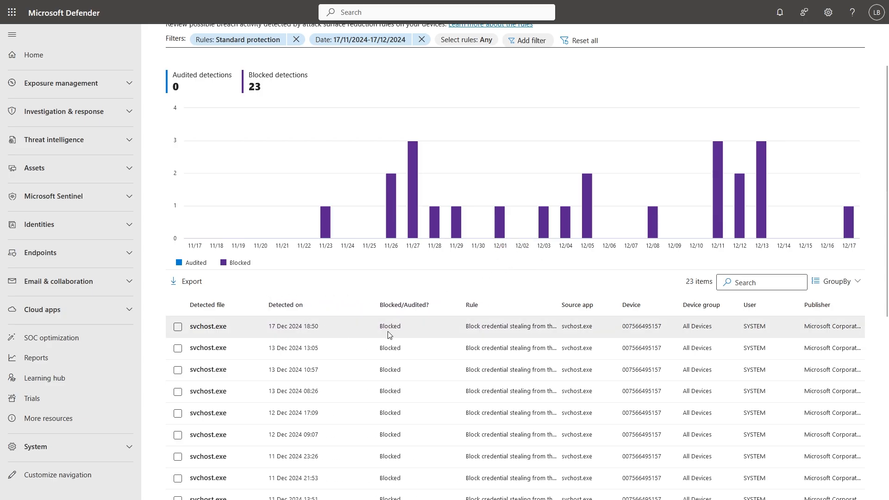
{"action": "left_click_drag", "start_coordinate": [561, 312], "coordinate": [620, 314]}
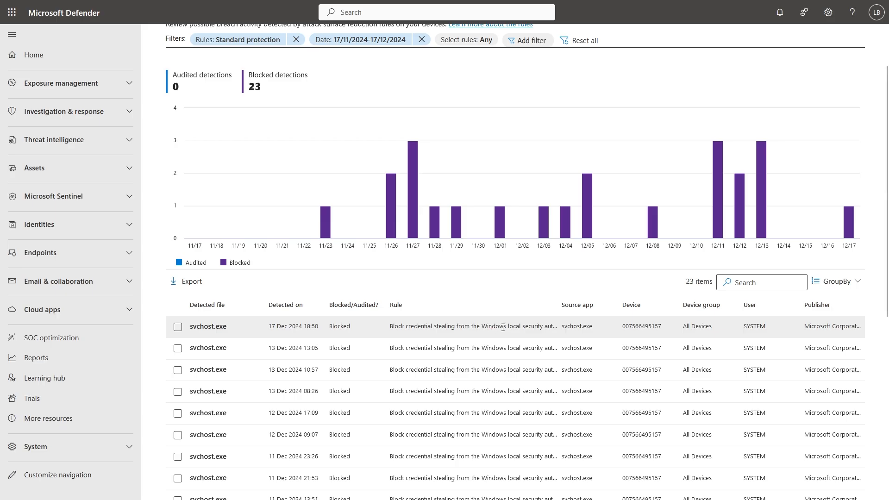
Inspect the file details and possible exclusion impact of the latest svchost.exe detection, and close the details.
{"action": "left_click", "coordinate": [192, 327]}
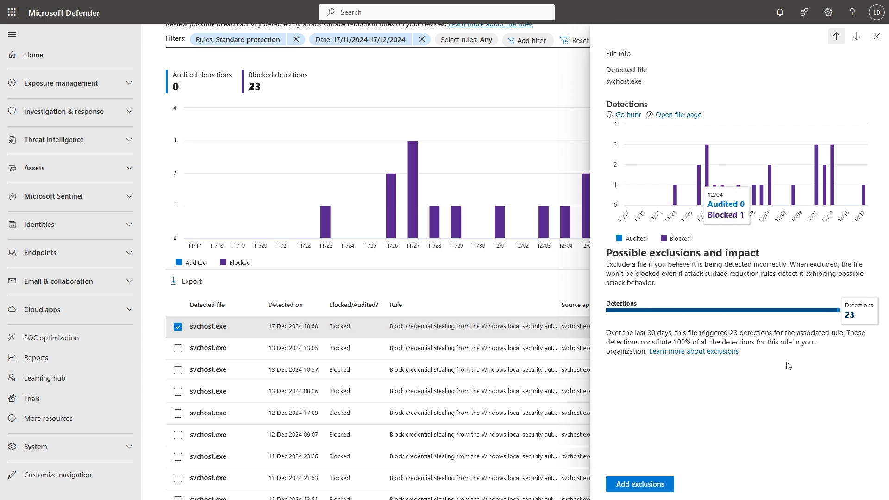
{"action": "left_click", "coordinate": [876, 36]}
{"action": "scroll", "coordinate": [615, 217], "scroll_direction": "up", "scroll_amount": 1}
{"action": "scroll", "coordinate": [614, 216], "scroll_direction": "up", "scroll_amount": 1}
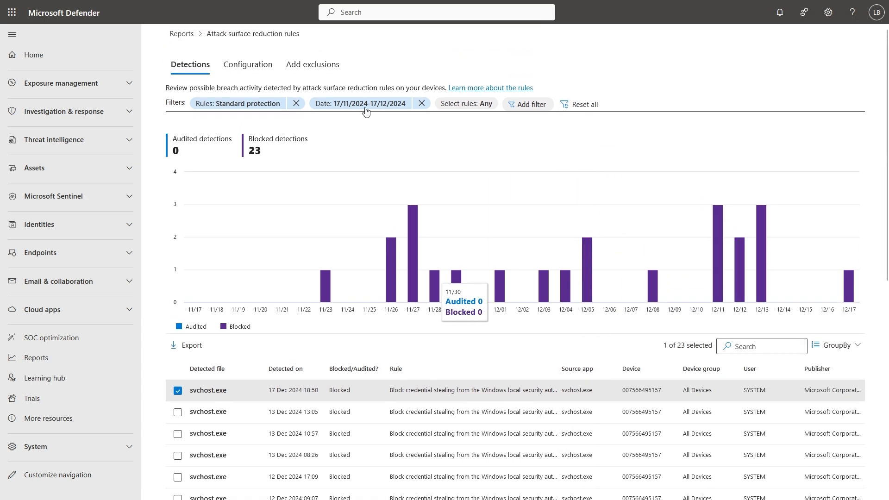
Simulate excluding svchost.exe from the attack surface reduction rules and review the expected impact.
{"action": "left_click", "coordinate": [318, 70]}
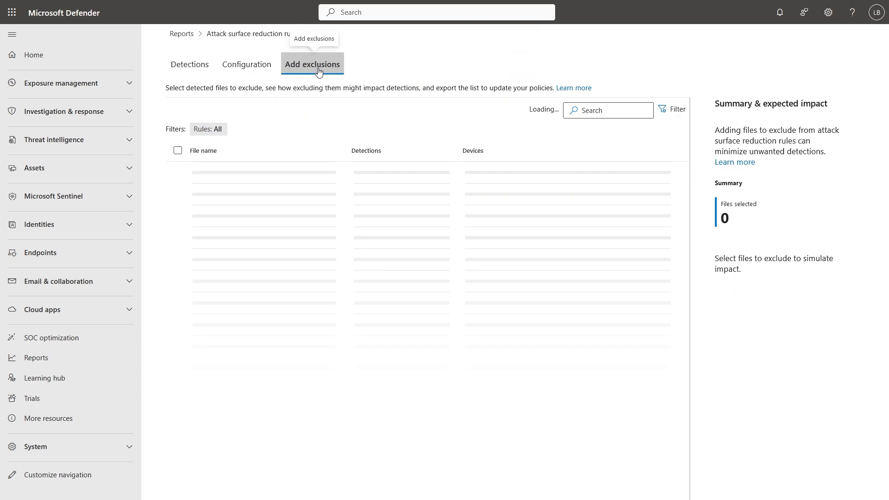
{"action": "left_click", "coordinate": [178, 151]}
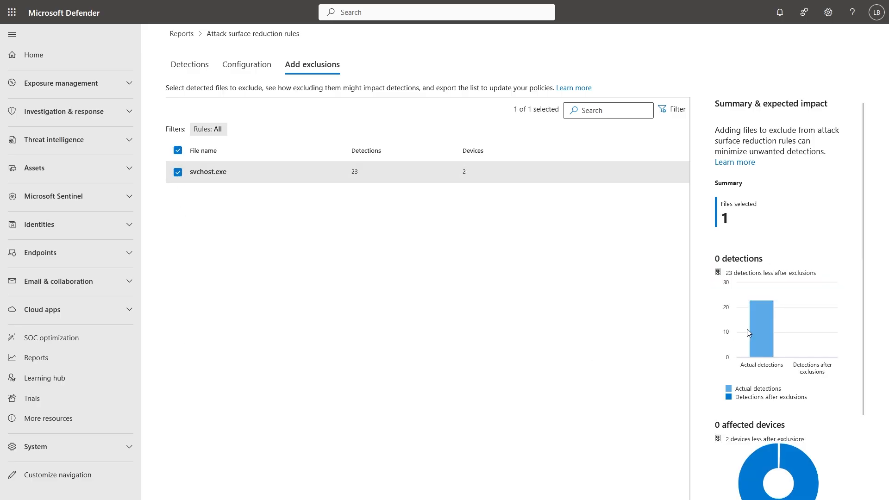
{"action": "scroll", "coordinate": [748, 331], "scroll_direction": "down", "scroll_amount": 2}
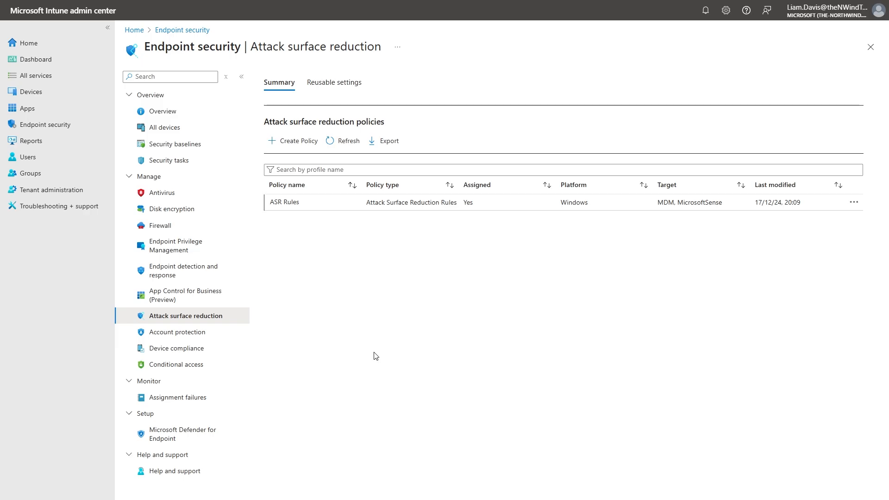
In the Intune ASR Rules policy, set Block Office communication application from creating child processes to Not configured, save, and return to the policy list.
{"action": "left_click", "coordinate": [296, 204]}
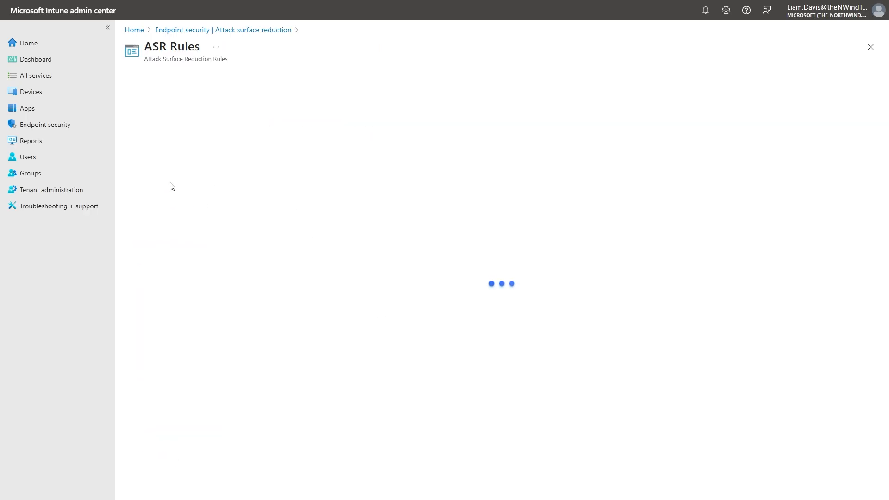
{"action": "scroll", "coordinate": [307, 331], "scroll_direction": "down", "scroll_amount": 2}
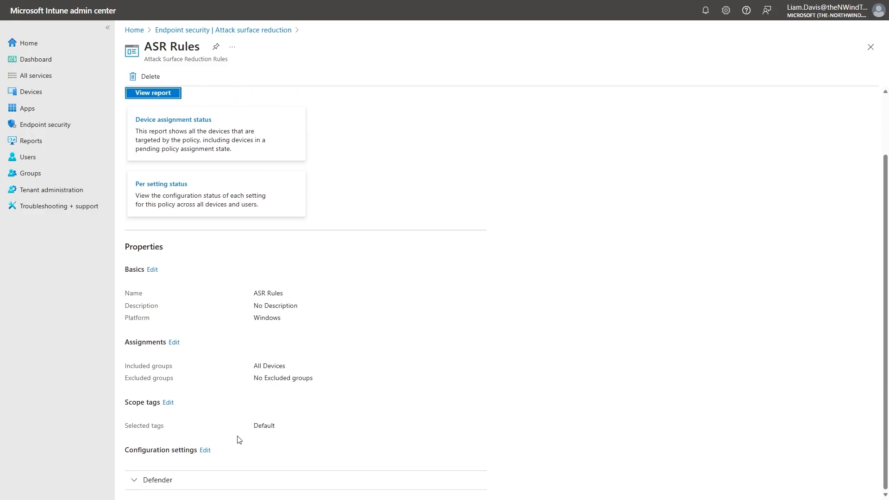
{"action": "left_click", "coordinate": [205, 450]}
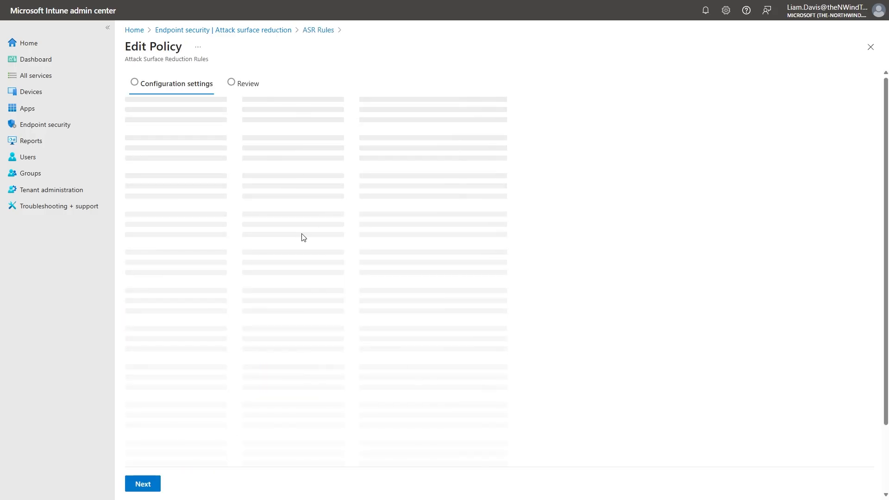
{"action": "scroll", "coordinate": [308, 248], "scroll_direction": "down", "scroll_amount": 4}
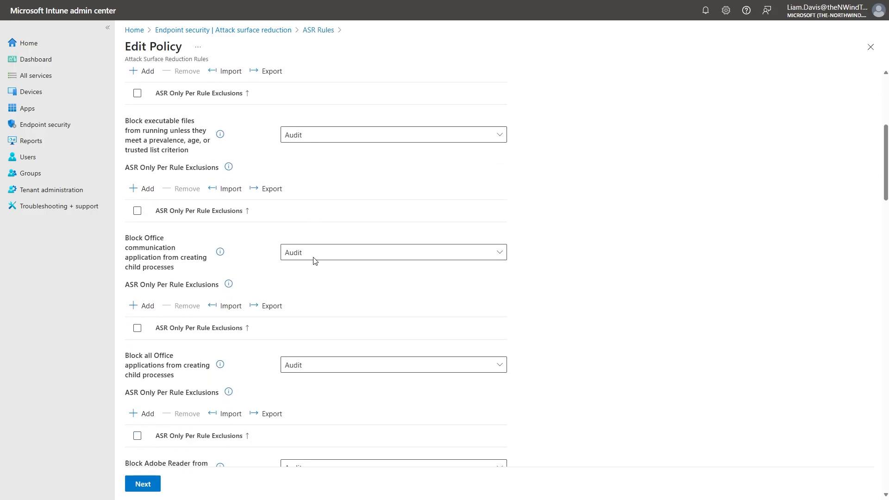
{"action": "scroll", "coordinate": [315, 261], "scroll_direction": "down", "scroll_amount": 1}
{"action": "left_click", "coordinate": [296, 196]}
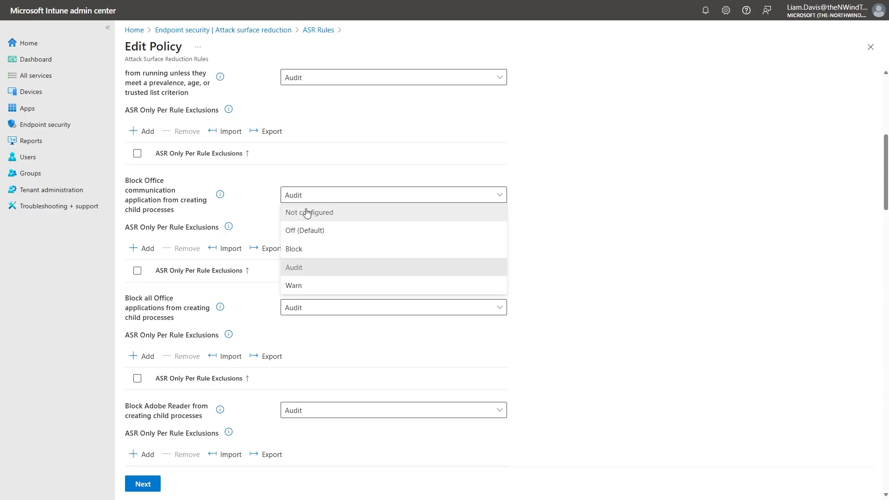
{"action": "left_click", "coordinate": [341, 216]}
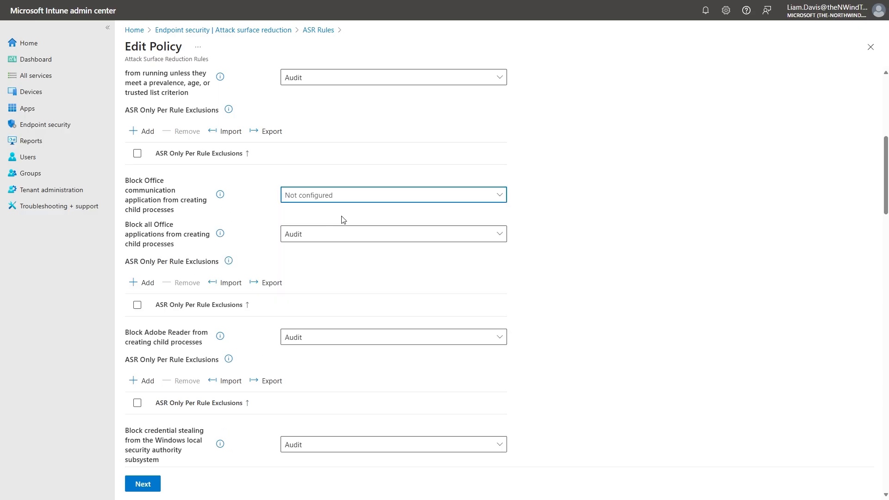
{"action": "left_click", "coordinate": [151, 483]}
{"action": "left_click", "coordinate": [190, 484]}
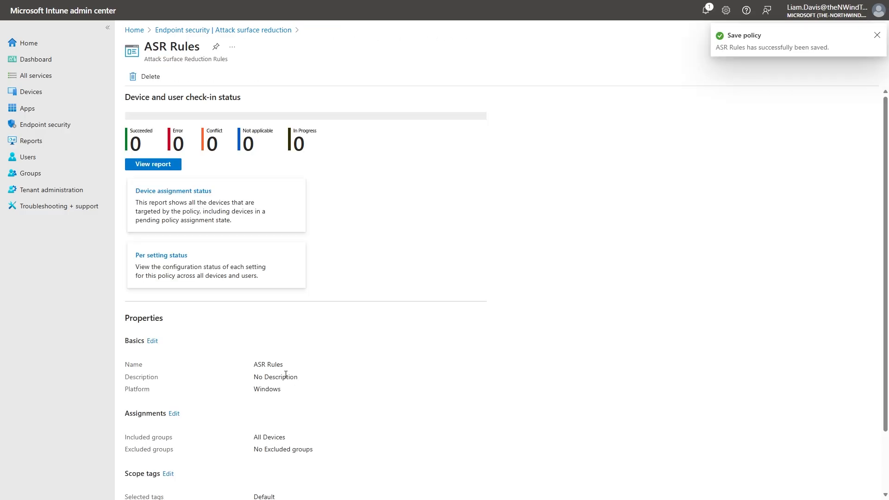
{"action": "left_click", "coordinate": [226, 31]}
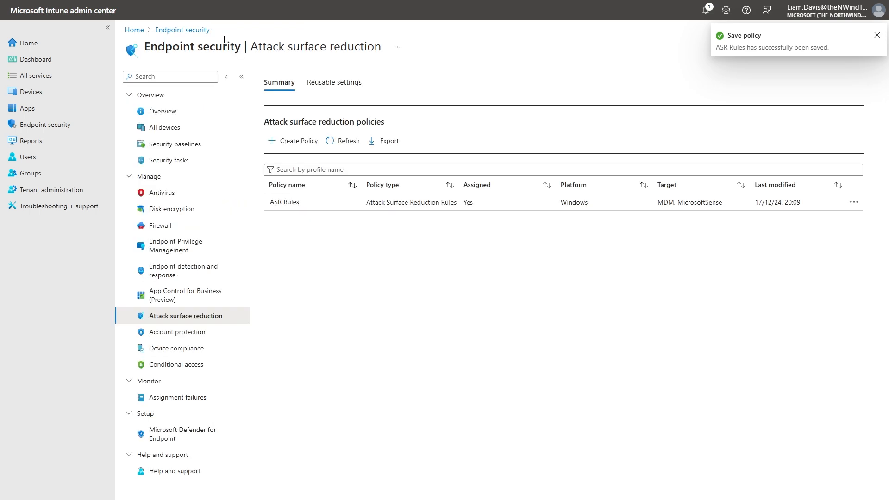
Create an attack surface reduction policy for the Windows platform with the Attack Surface Reduction Rules profile.
{"action": "left_click", "coordinate": [277, 142]}
{"action": "left_click", "coordinate": [683, 89]}
{"action": "left_click", "coordinate": [671, 113]}
{"action": "left_click", "coordinate": [661, 112]}
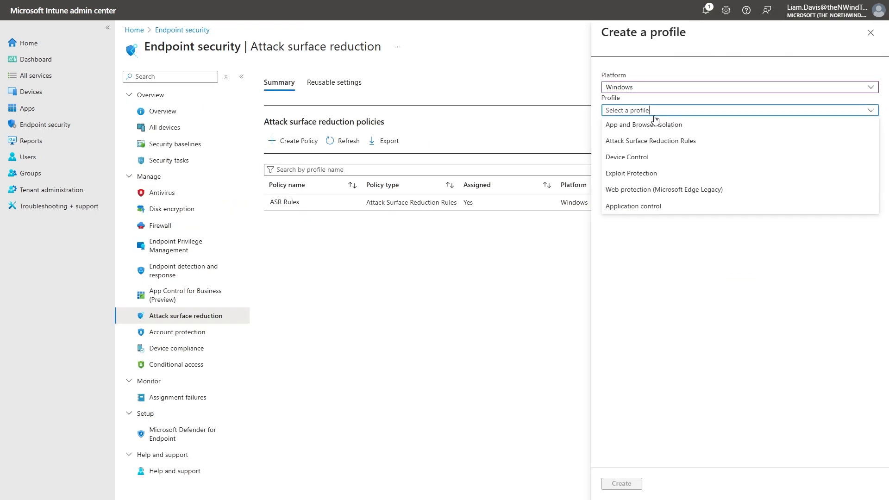
{"action": "left_click", "coordinate": [684, 141]}
{"action": "left_click", "coordinate": [630, 482]}
Name the policy "Block Office Apps Child Processes" and continue to its configuration settings.
{"action": "left_click", "coordinate": [252, 118]}
{"action": "type", "text": "Block Offic"}
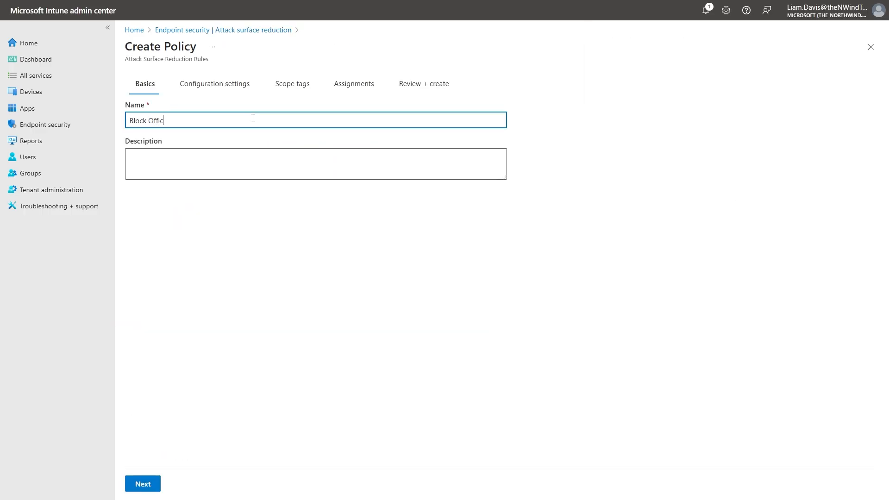
{"action": "type", "text": "e Apps Child Processes"}
{"action": "left_click", "coordinate": [142, 484]}
Set Block all Office applications from creating child processes to Block.
{"action": "scroll", "coordinate": [238, 250], "scroll_direction": "down", "scroll_amount": 2}
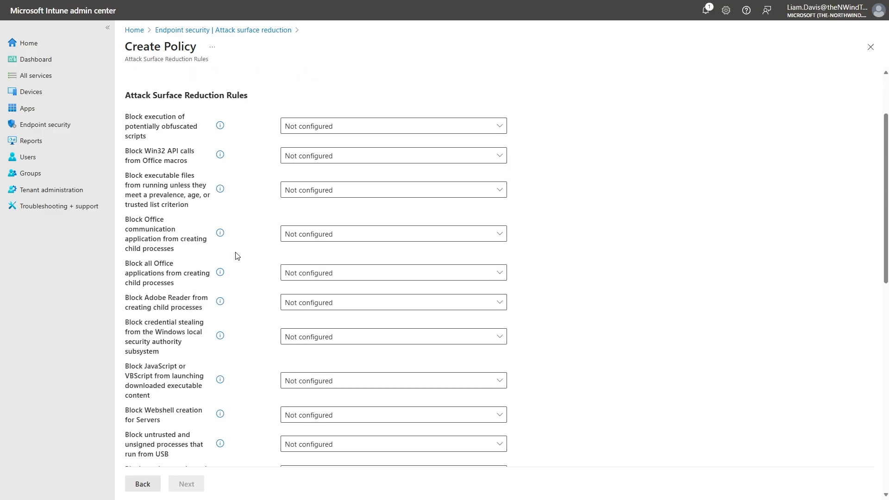
{"action": "left_click", "coordinate": [315, 271]}
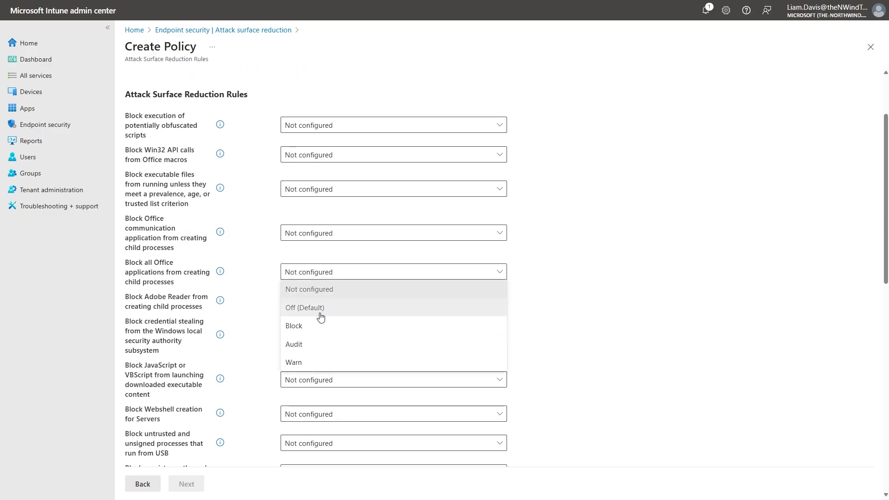
{"action": "left_click", "coordinate": [300, 325]}
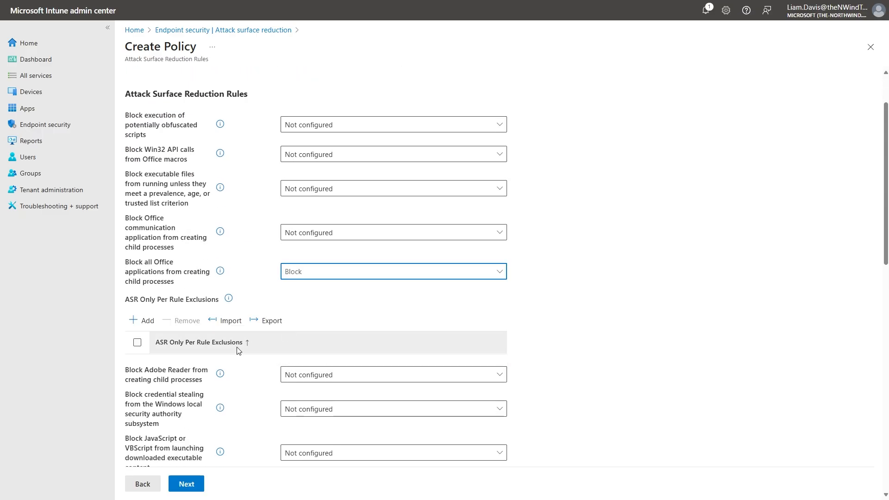
Add C:\Temp\LineofBusinessapp.exe as a per-rule exclusion for the rule blocking child processes of all Office applications.
{"action": "left_click", "coordinate": [141, 320]}
{"action": "left_click", "coordinate": [207, 366]}
{"action": "type", "text": "C"}
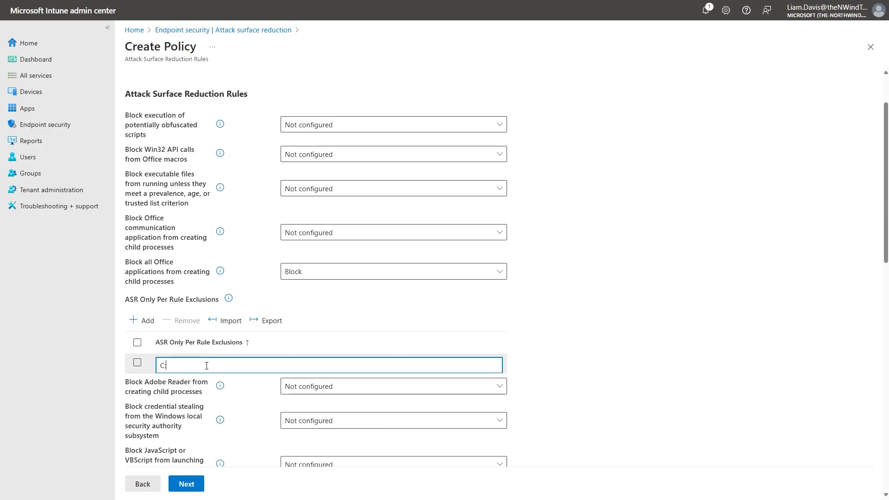
{"action": "type", "text": ":\\Temp\\LineofBuis"}
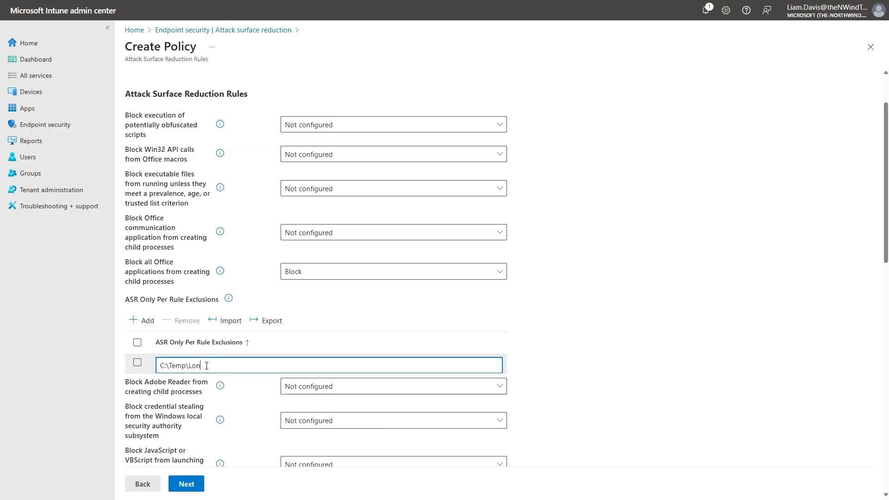
{"action": "type", "text": "nessapp.exe"}
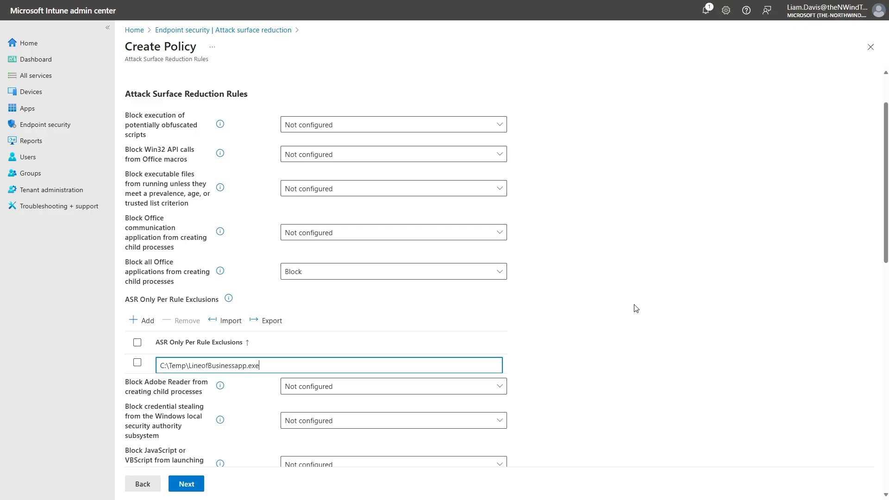
{"action": "scroll", "coordinate": [602, 310], "scroll_direction": "down", "scroll_amount": 1}
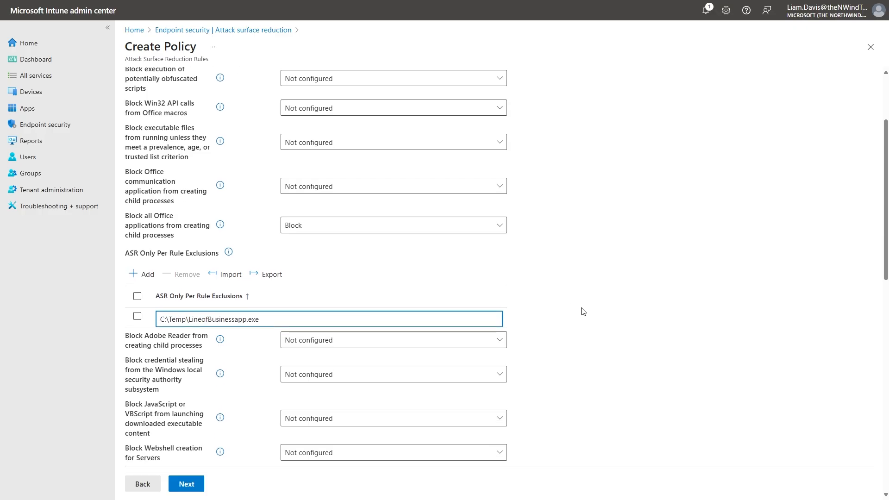
Assign the attack surface reduction policy to All devices and create it.
{"action": "left_click", "coordinate": [192, 490]}
{"action": "left_click", "coordinate": [193, 490]}
{"action": "left_click", "coordinate": [232, 115]}
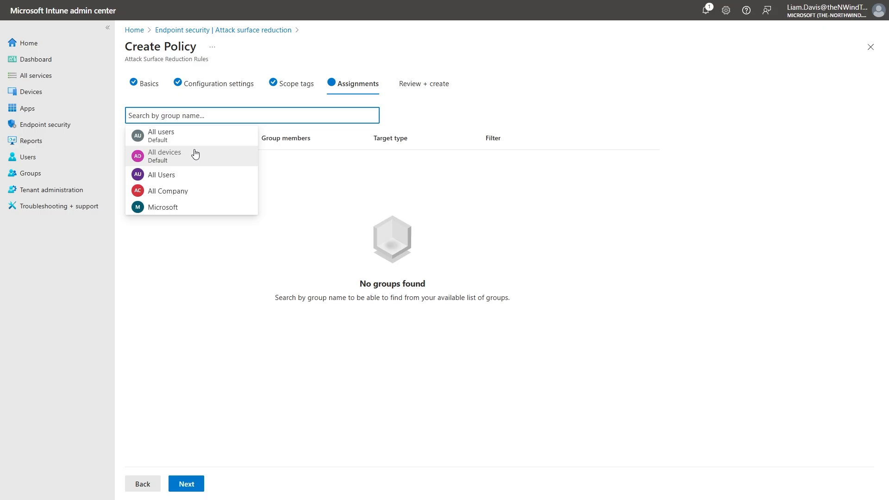
{"action": "left_click", "coordinate": [195, 153]}
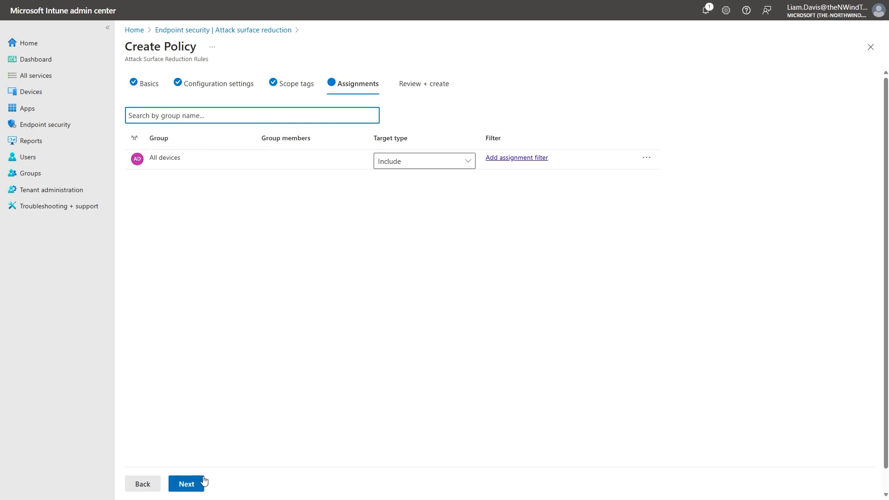
{"action": "left_click", "coordinate": [198, 483]}
{"action": "left_click", "coordinate": [198, 484]}
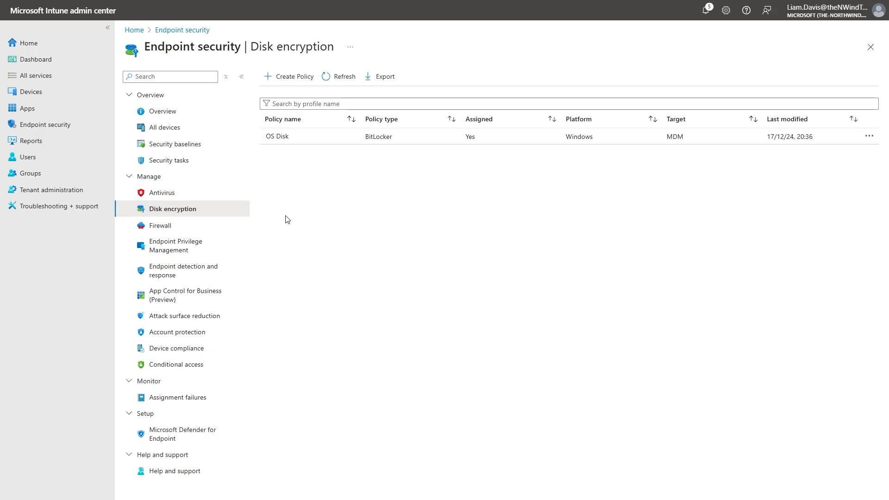
Open the OS Disk disk encryption policy and edit its configuration settings.
{"action": "left_click", "coordinate": [310, 141]}
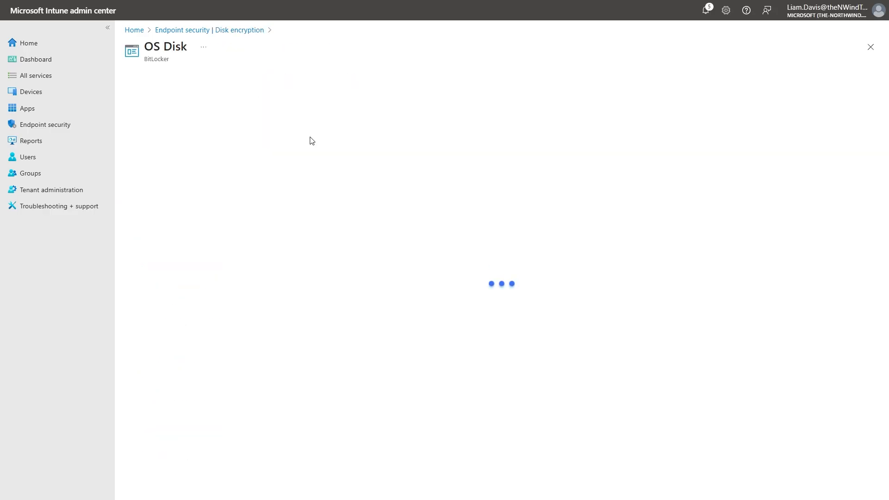
{"action": "scroll", "coordinate": [491, 191], "scroll_direction": "down", "scroll_amount": 2}
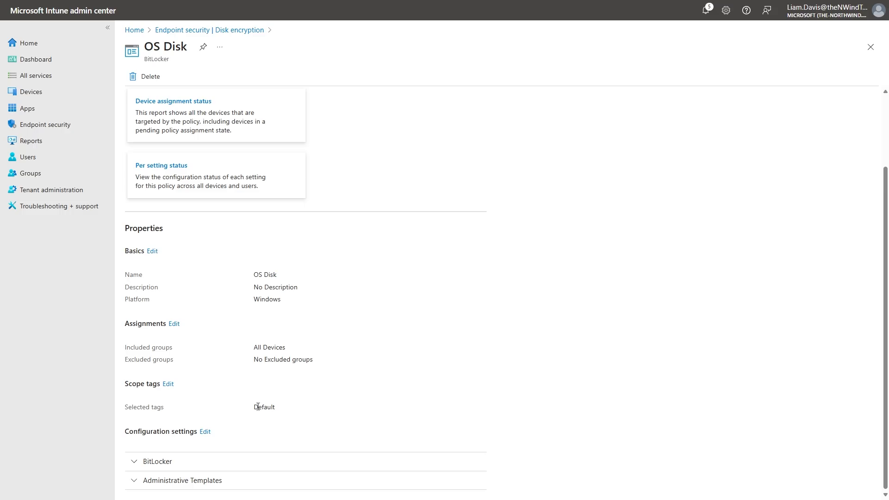
{"action": "left_click", "coordinate": [205, 431]}
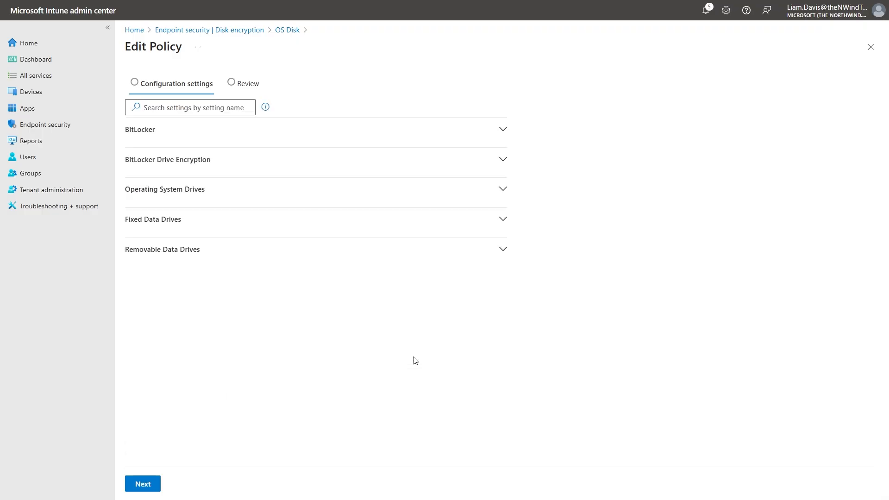
Review the BitLocker and BitLocker Drive Encryption settings, including the encryption method options for fixed data drives.
{"action": "left_click", "coordinate": [500, 134]}
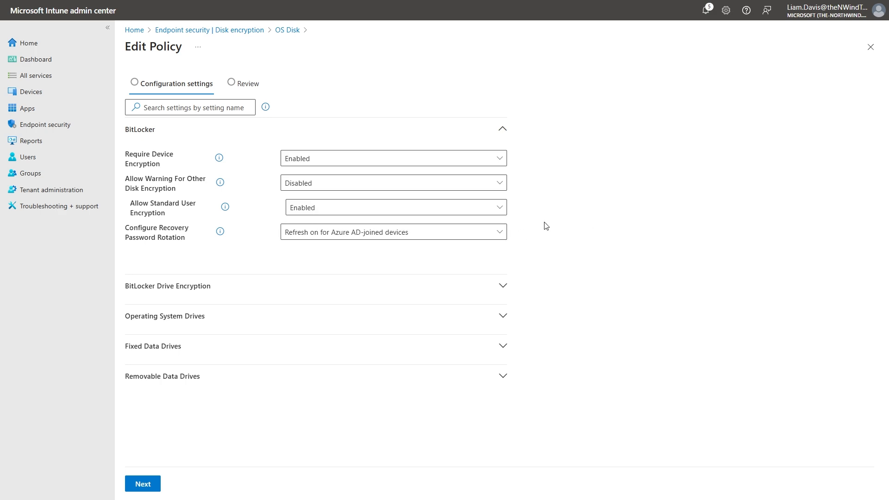
{"action": "left_click", "coordinate": [292, 283]}
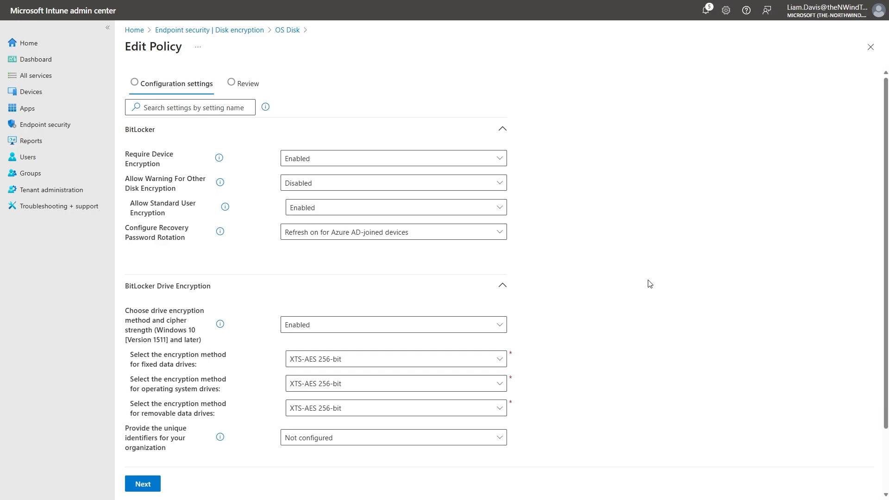
{"action": "scroll", "coordinate": [649, 283], "scroll_direction": "down", "scroll_amount": 2}
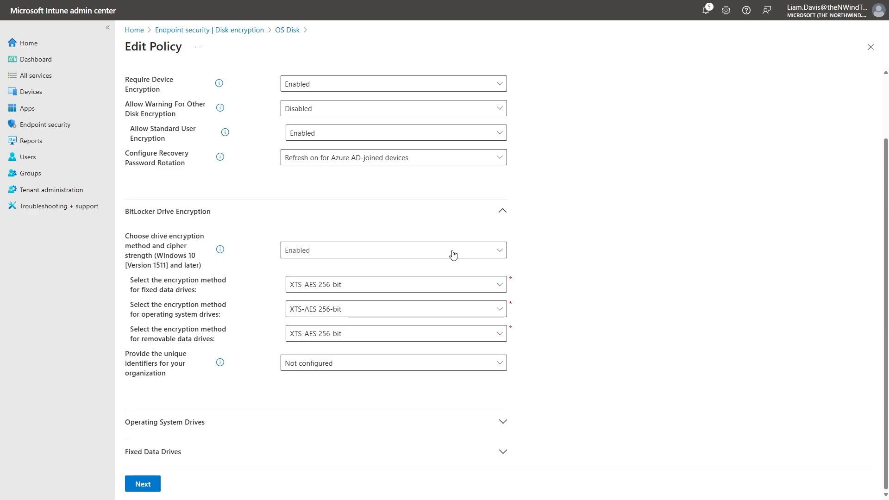
{"action": "left_click", "coordinate": [431, 284]}
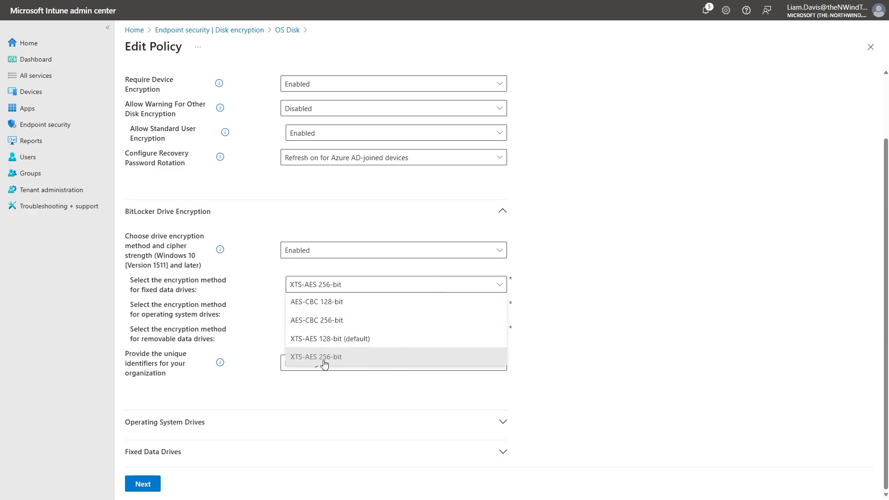
{"action": "left_click", "coordinate": [585, 279]}
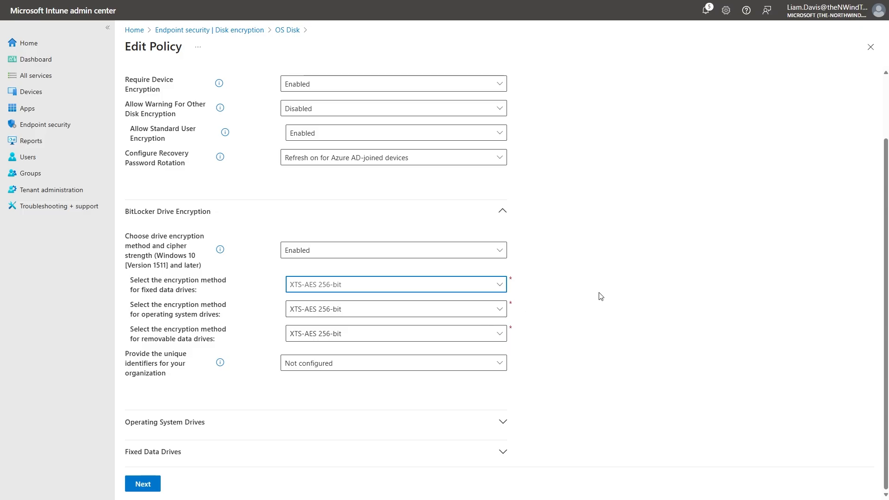
Examine the Operating System Drives settings, covering encryption type options, TPM startup authentication, PIN rules and BitLocker recovery storage.
{"action": "left_click", "coordinate": [264, 424]}
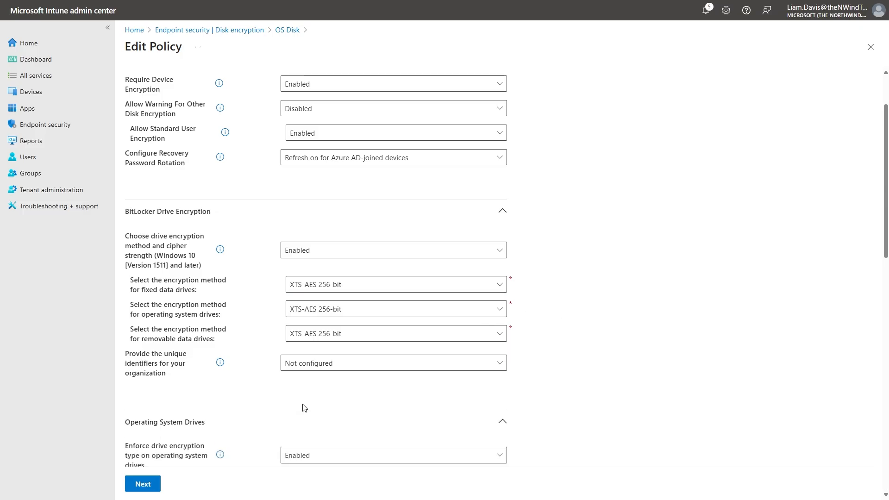
{"action": "scroll", "coordinate": [266, 426], "scroll_direction": "down", "scroll_amount": 5}
{"action": "scroll", "coordinate": [234, 264], "scroll_direction": "down", "scroll_amount": 1}
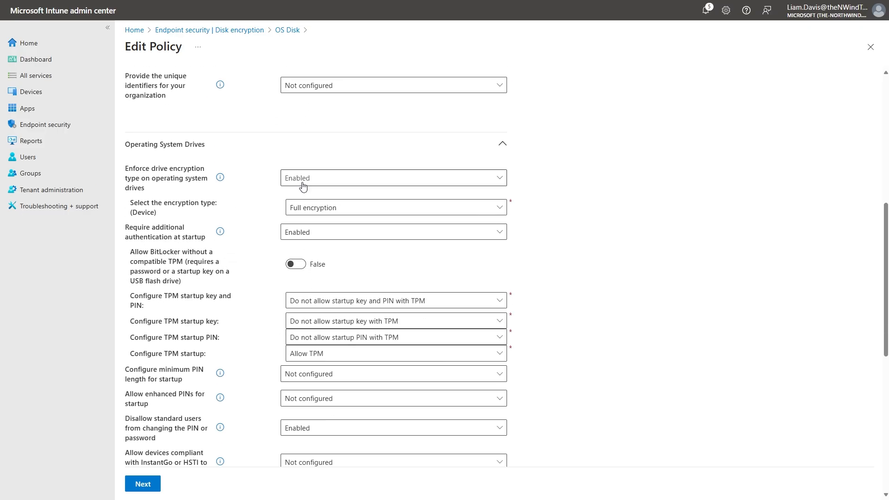
{"action": "left_click", "coordinate": [358, 206]}
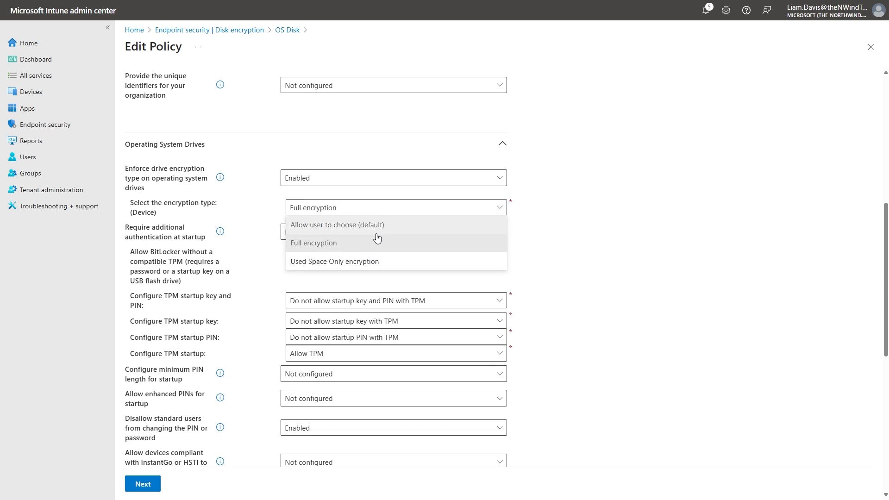
{"action": "left_click", "coordinate": [621, 255]}
{"action": "scroll", "coordinate": [591, 270], "scroll_direction": "down", "scroll_amount": 1}
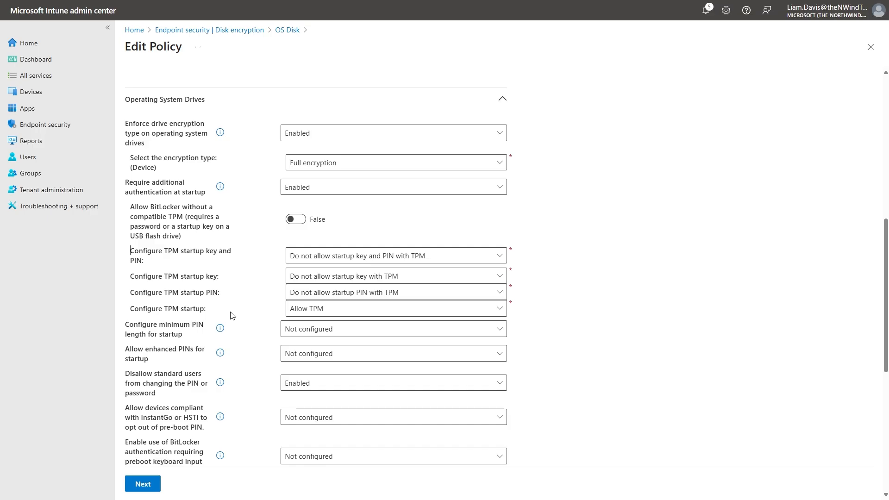
{"action": "scroll", "coordinate": [639, 243], "scroll_direction": "down", "scroll_amount": 1}
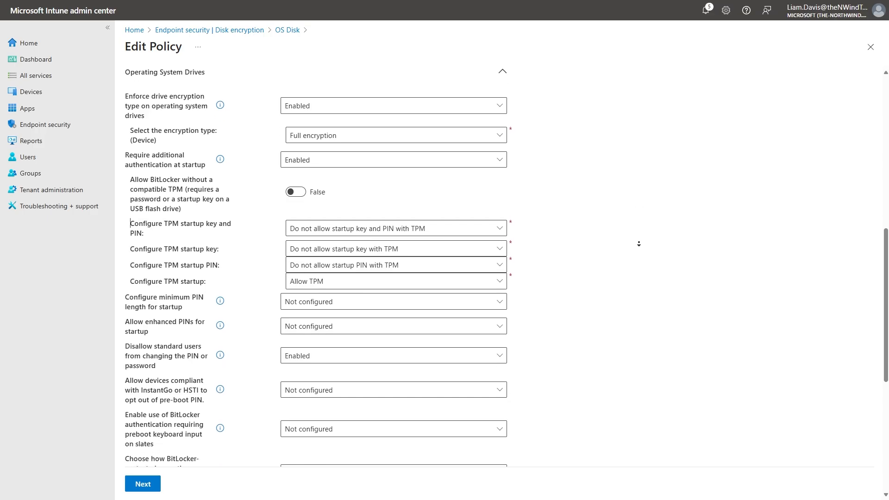
{"action": "scroll", "coordinate": [638, 244], "scroll_direction": "down", "scroll_amount": 1}
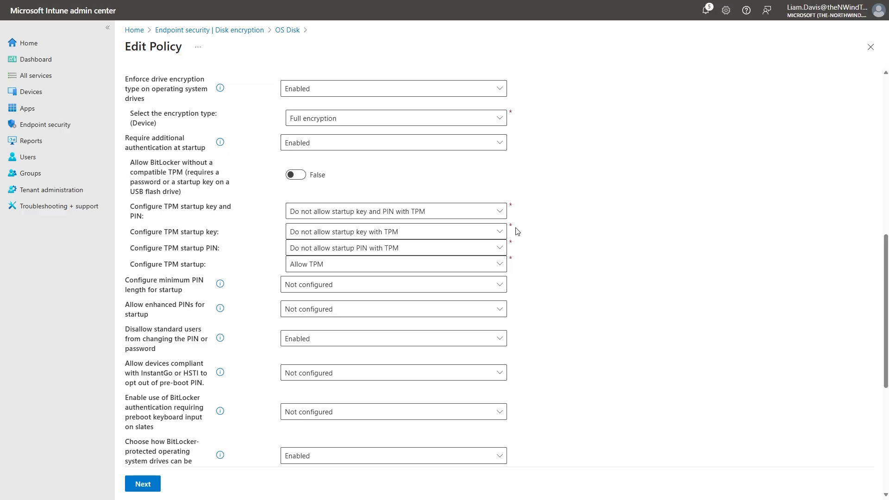
{"action": "scroll", "coordinate": [588, 217], "scroll_direction": "down", "scroll_amount": 2}
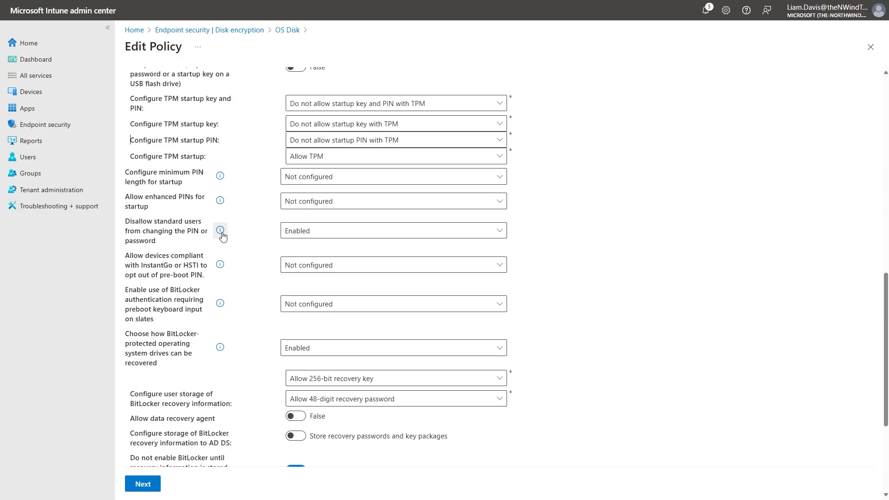
{"action": "scroll", "coordinate": [265, 283], "scroll_direction": "down", "scroll_amount": 2}
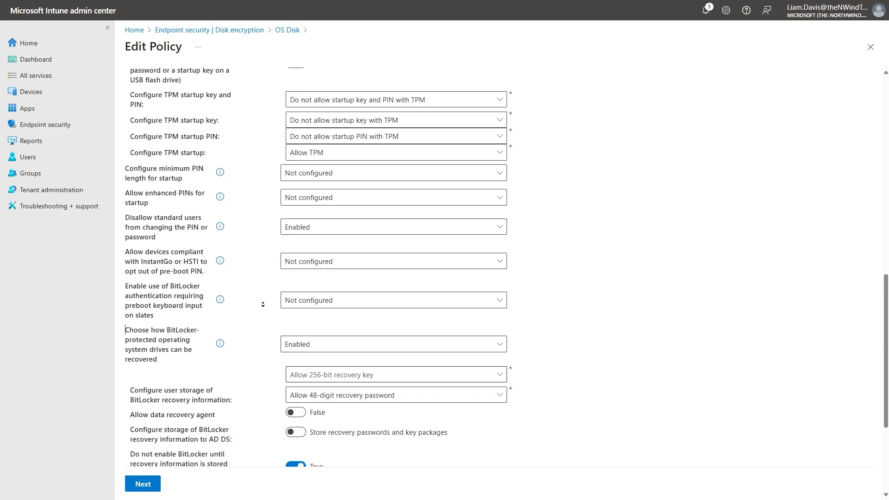
{"action": "scroll", "coordinate": [262, 305], "scroll_direction": "down", "scroll_amount": 2}
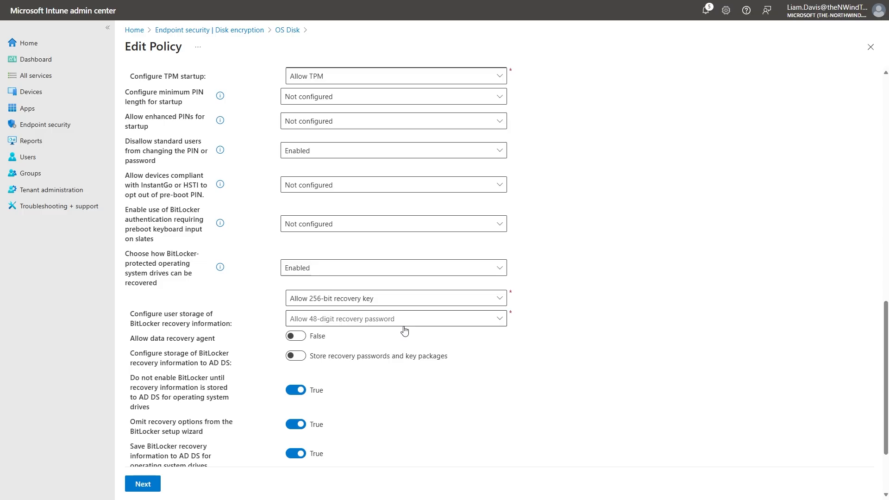
{"action": "scroll", "coordinate": [581, 306], "scroll_direction": "down", "scroll_amount": 2}
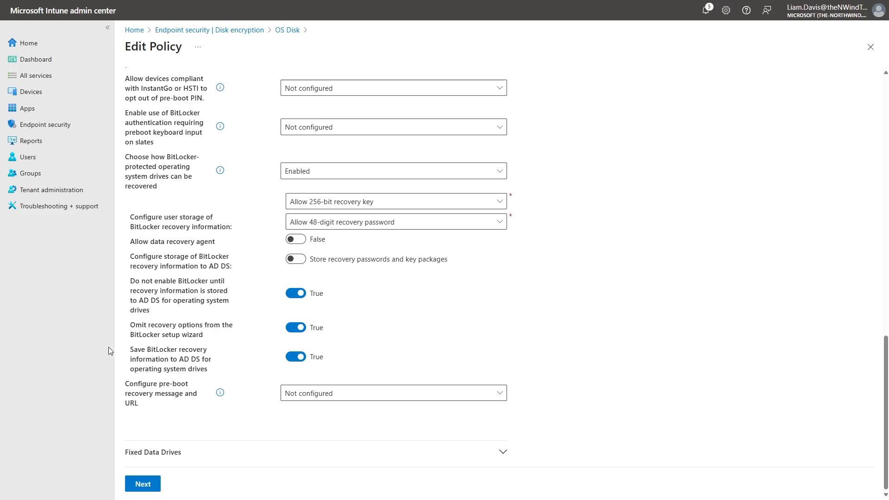
Proceed to the review of the OS Disk policy and save it.
{"action": "left_click", "coordinate": [147, 484]}
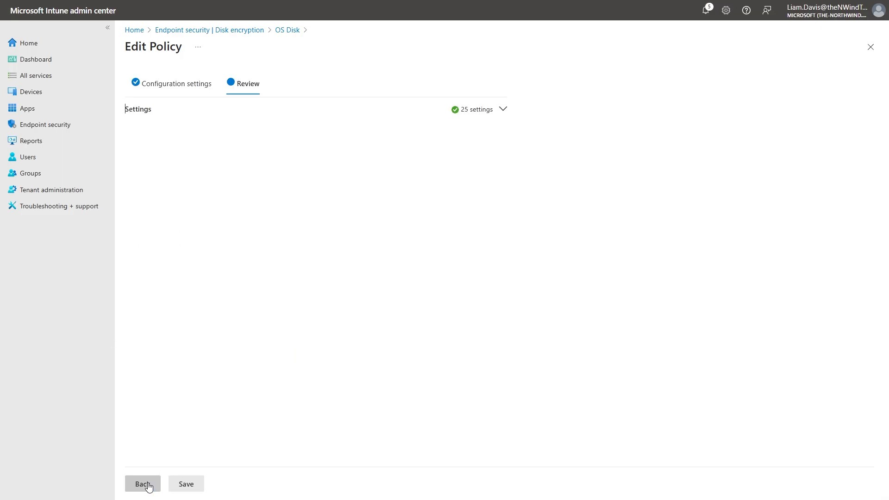
{"action": "left_click", "coordinate": [194, 489]}
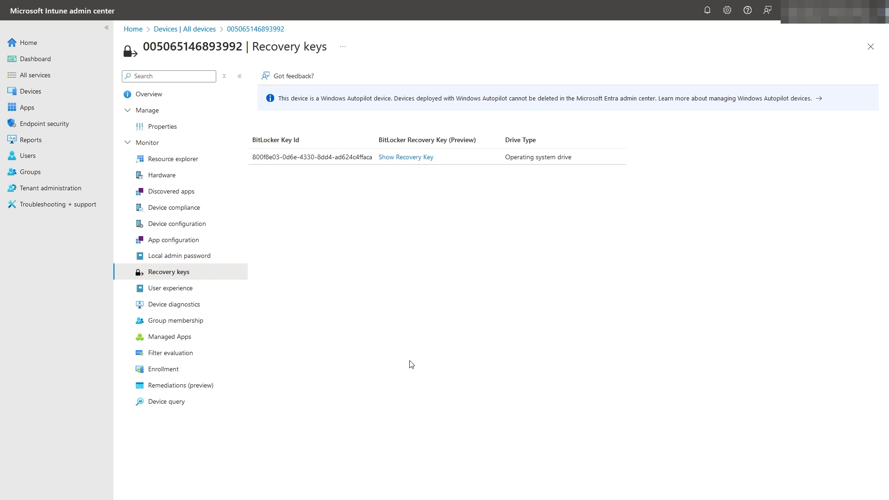
Show the BitLocker recovery key for the device's operating system drive.
{"action": "left_click", "coordinate": [388, 161]}
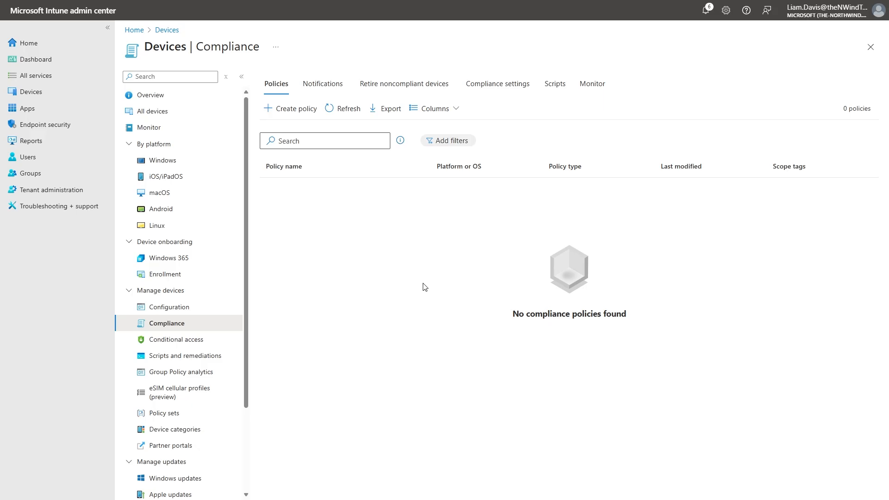
Start a new device compliance policy for the Windows 10 and later platform.
{"action": "left_click", "coordinate": [295, 109]}
{"action": "left_click", "coordinate": [662, 86]}
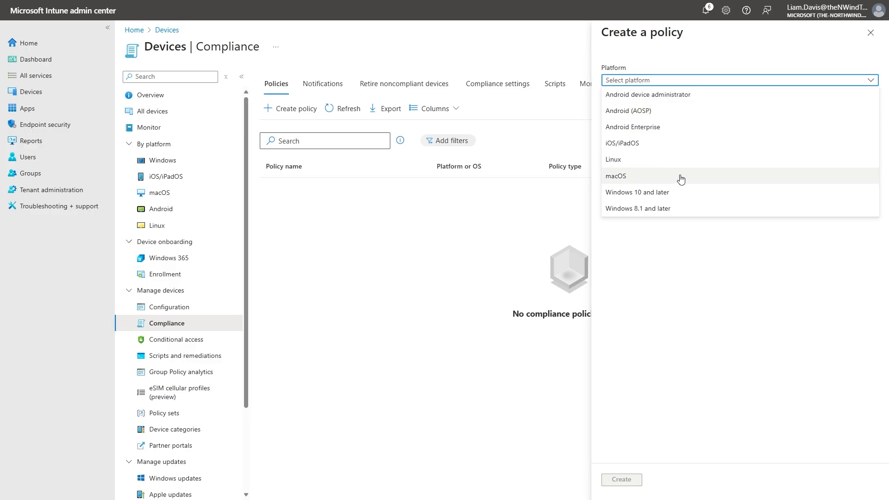
{"action": "left_click", "coordinate": [685, 190]}
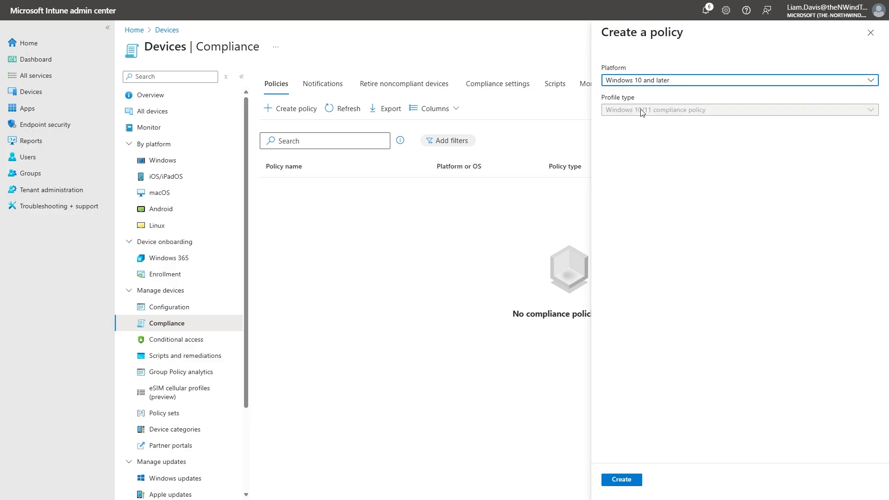
{"action": "left_click", "coordinate": [633, 479]}
Name the compliance policy "Windows" and continue to its compliance settings.
{"action": "left_click", "coordinate": [276, 108]}
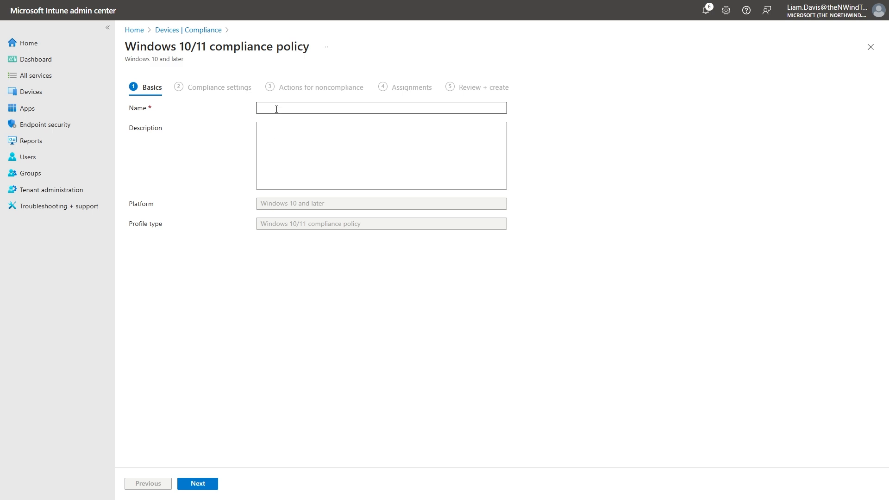
{"action": "type", "text": "Windows"}
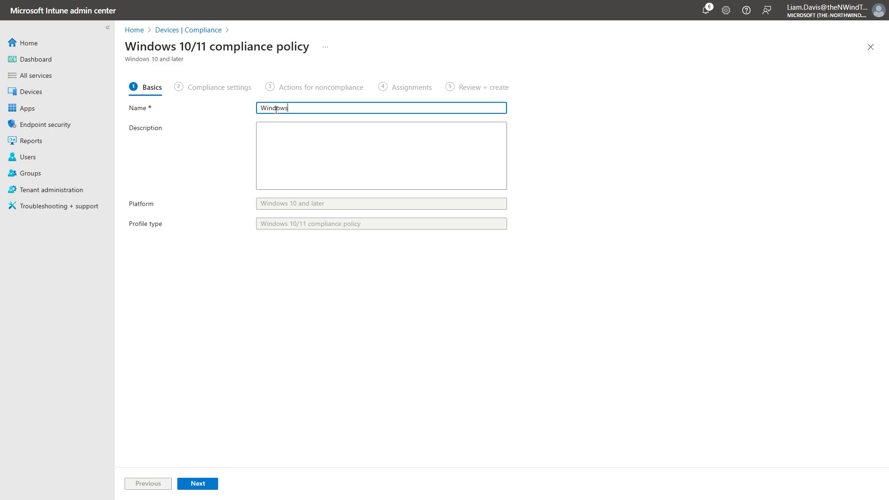
{"action": "left_click", "coordinate": [198, 484]}
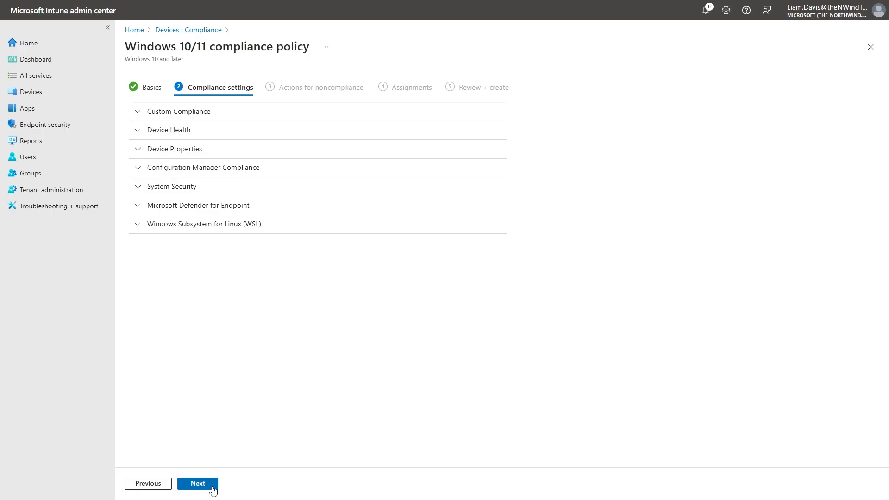
Set BitLocker and Secure Boot to Require in the Device Health settings.
{"action": "left_click", "coordinate": [229, 134]}
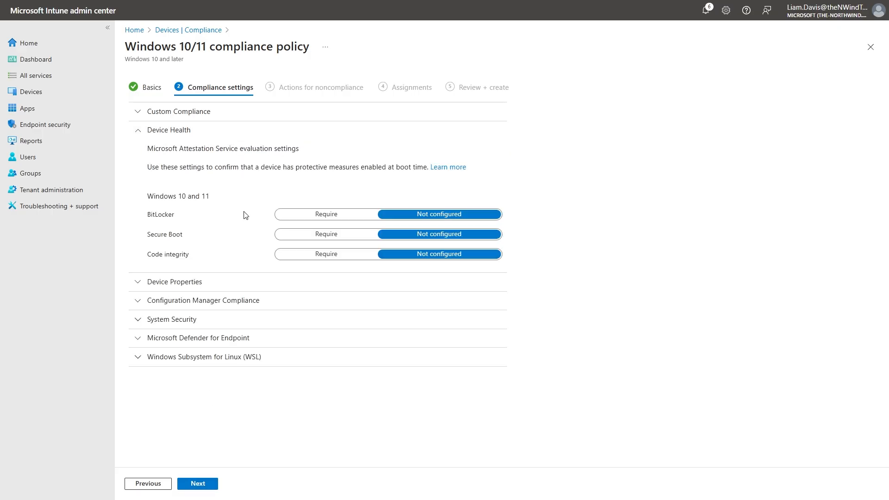
{"action": "left_click", "coordinate": [292, 216]}
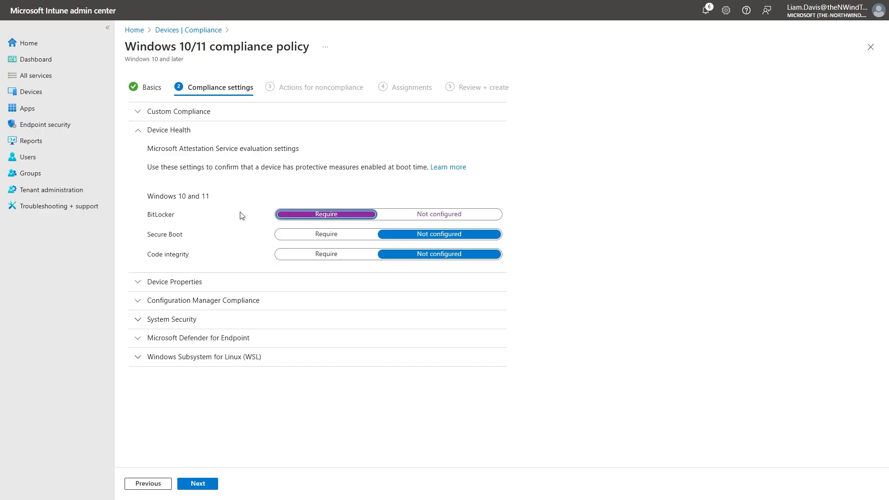
{"action": "left_click", "coordinate": [292, 234]}
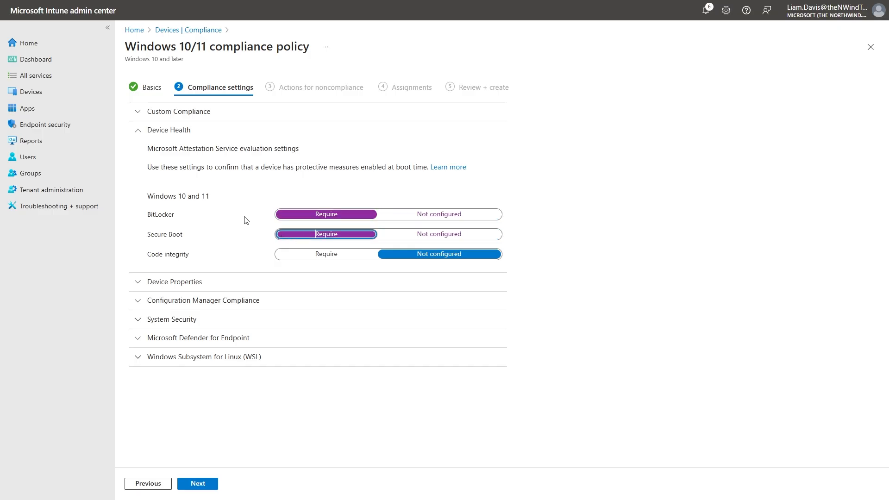
Expand Device Properties and review the operating system version and valid build settings.
{"action": "left_click", "coordinate": [212, 282]}
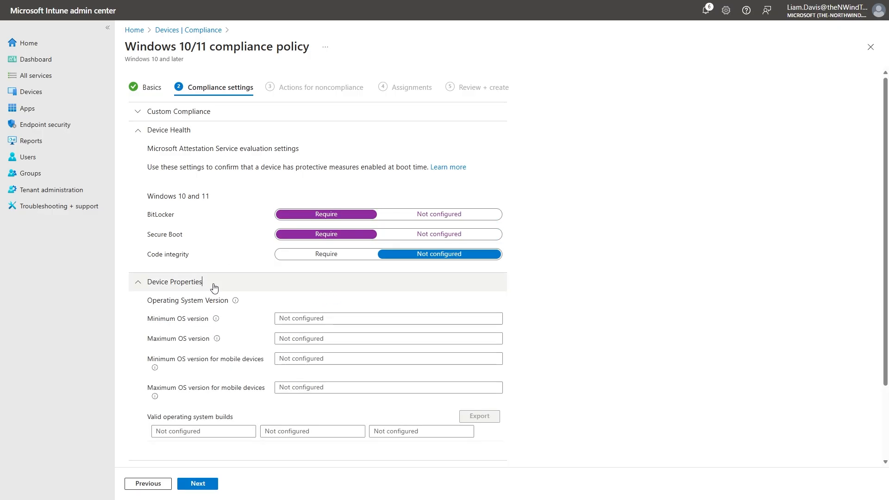
{"action": "scroll", "coordinate": [571, 304], "scroll_direction": "down", "scroll_amount": 1}
{"action": "scroll", "coordinate": [571, 304], "scroll_direction": "down", "scroll_amount": 1}
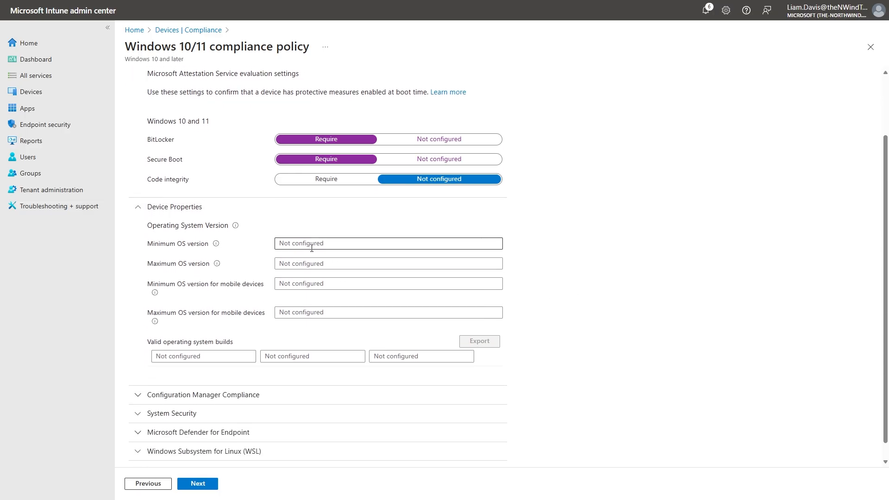
{"action": "scroll", "coordinate": [296, 324], "scroll_direction": "down", "scroll_amount": 1}
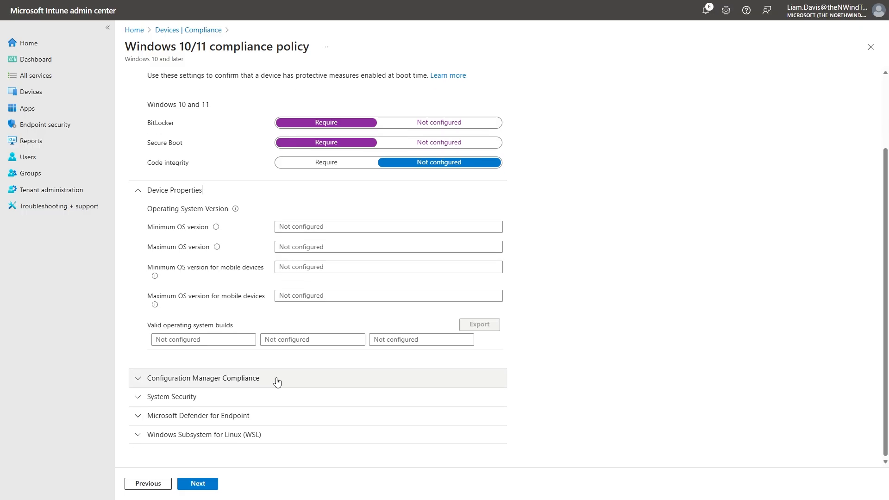
Expand the Configuration Manager Compliance and System Security settings and review the password and encryption options.
{"action": "left_click", "coordinate": [281, 384]}
{"action": "scroll", "coordinate": [284, 386], "scroll_direction": "down", "scroll_amount": 1}
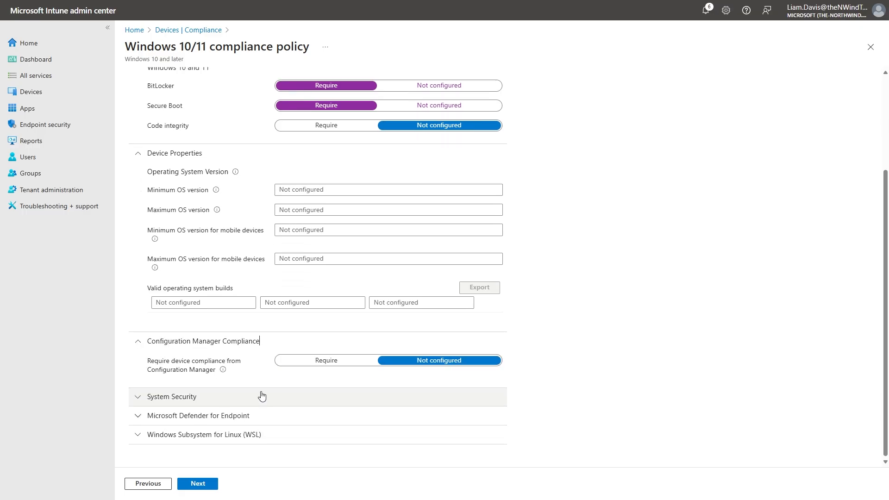
{"action": "left_click", "coordinate": [188, 399]}
{"action": "scroll", "coordinate": [549, 314], "scroll_direction": "down", "scroll_amount": 5}
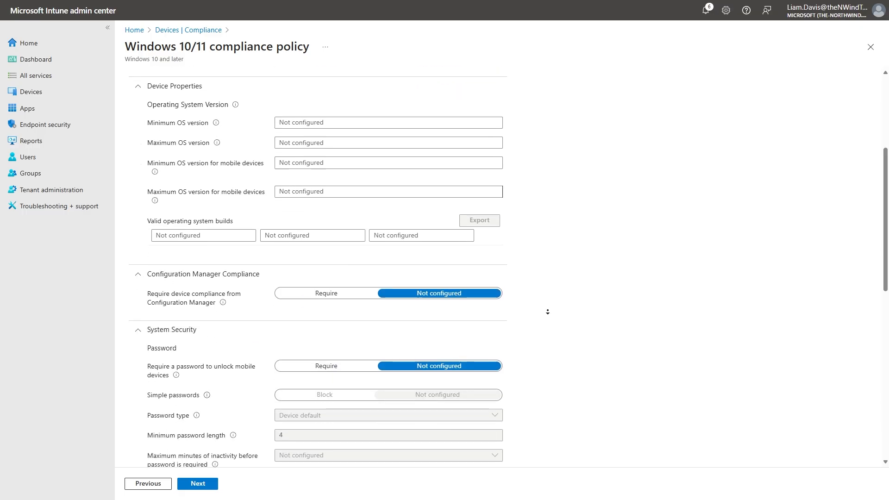
{"action": "scroll", "coordinate": [550, 314], "scroll_direction": "down", "scroll_amount": 2}
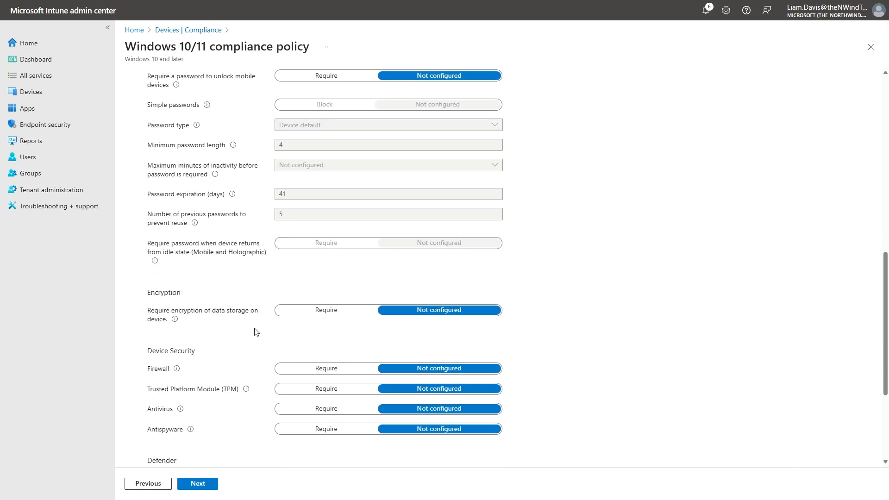
{"action": "scroll", "coordinate": [255, 332], "scroll_direction": "down", "scroll_amount": 3}
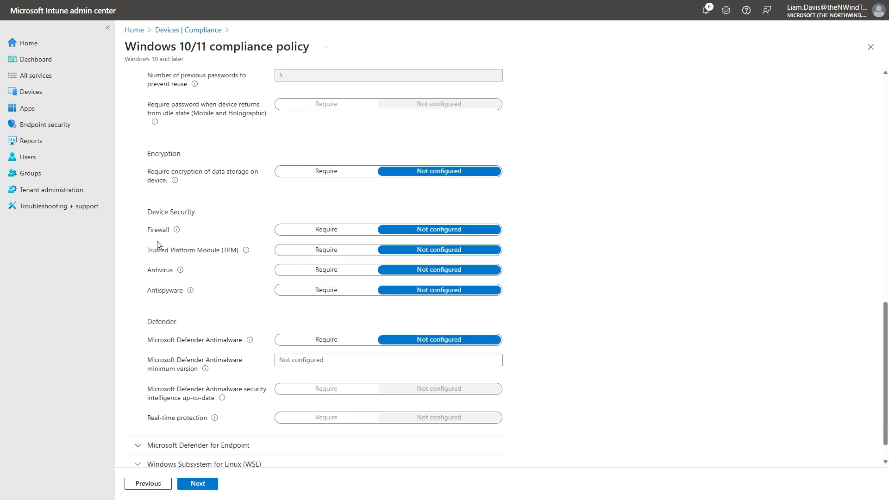
Set Firewall, Trusted Platform Module (TPM), Antivirus and Antispyware to Require in the Device Security settings.
{"action": "left_click", "coordinate": [291, 230]}
{"action": "left_click", "coordinate": [293, 254]}
{"action": "left_click", "coordinate": [298, 272]}
{"action": "left_click", "coordinate": [298, 291]}
Set Microsoft Defender Antimalware, its security intelligence up-to-date check and Real-time protection to Require.
{"action": "scroll", "coordinate": [297, 291], "scroll_direction": "down", "scroll_amount": 1}
{"action": "left_click", "coordinate": [294, 312]}
{"action": "left_click", "coordinate": [307, 359]}
{"action": "left_click", "coordinate": [319, 388]}
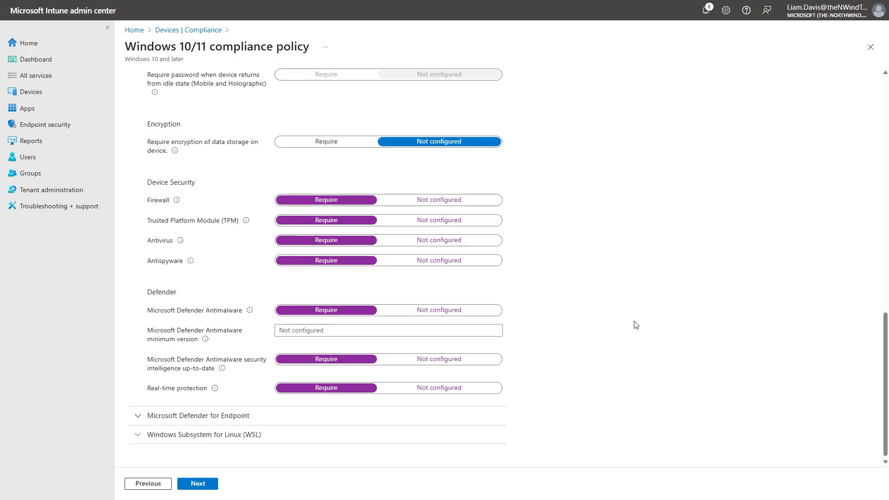
Review the configured settings and the Microsoft Defender for Endpoint risk score options, and continue to the actions for noncompliance.
{"action": "scroll", "coordinate": [635, 325], "scroll_direction": "up", "scroll_amount": 15}
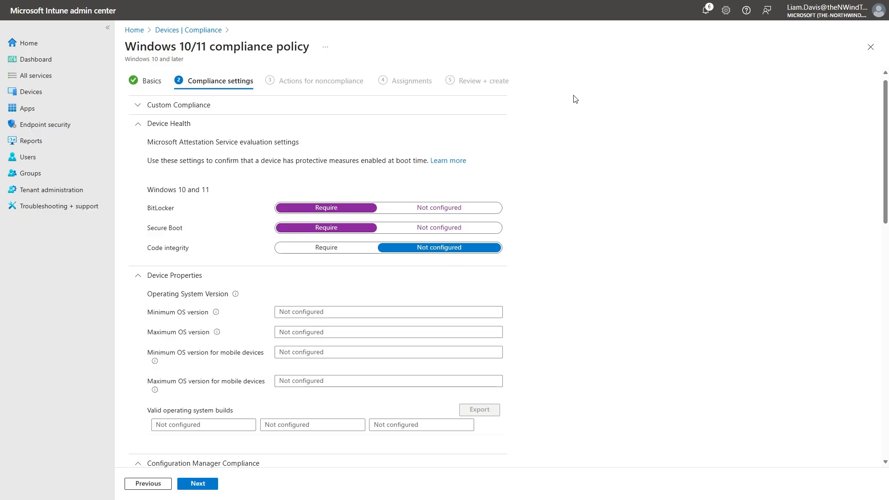
{"action": "scroll", "coordinate": [566, 220], "scroll_direction": "down", "scroll_amount": 10}
{"action": "middle_click", "coordinate": [580, 188]}
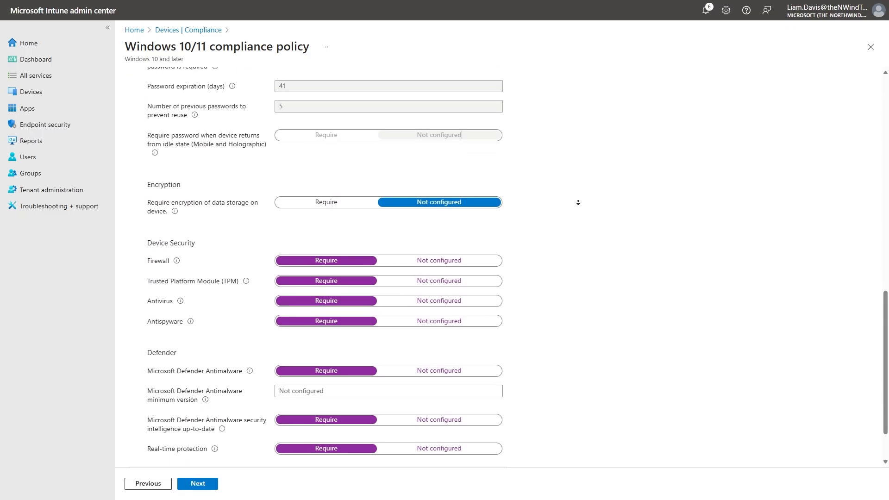
{"action": "left_click", "coordinate": [275, 414]}
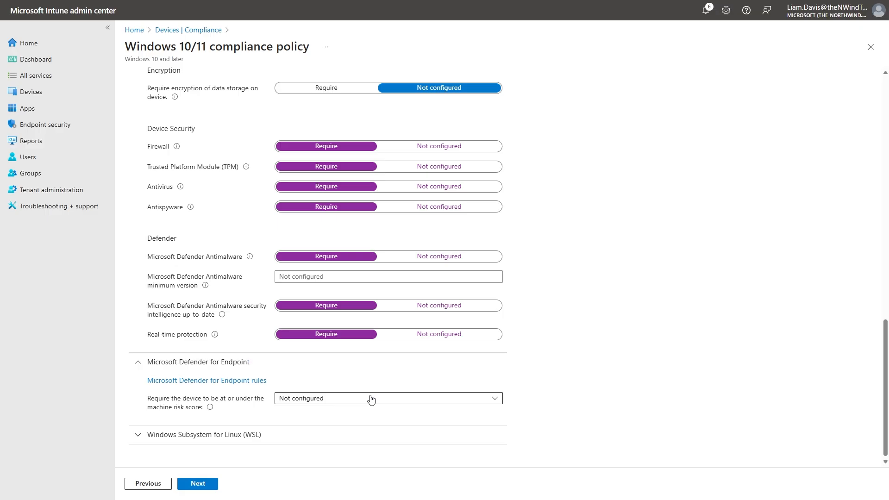
{"action": "left_click", "coordinate": [371, 399]}
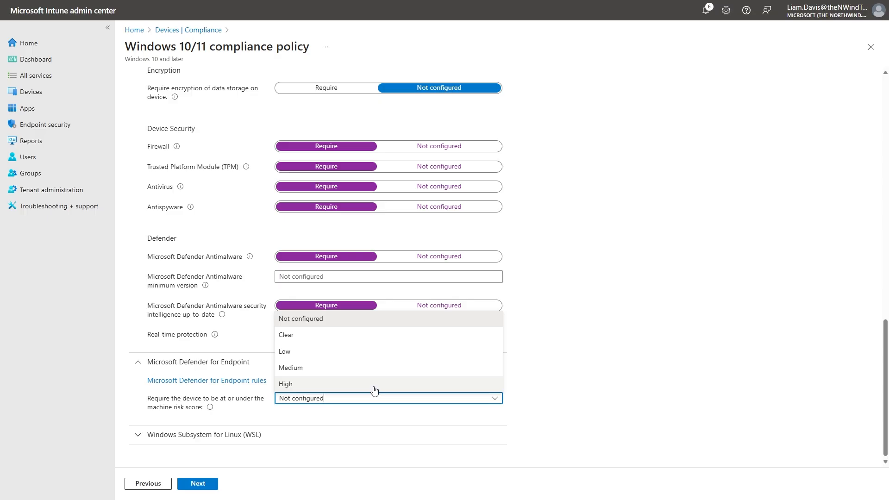
{"action": "left_click", "coordinate": [582, 326]}
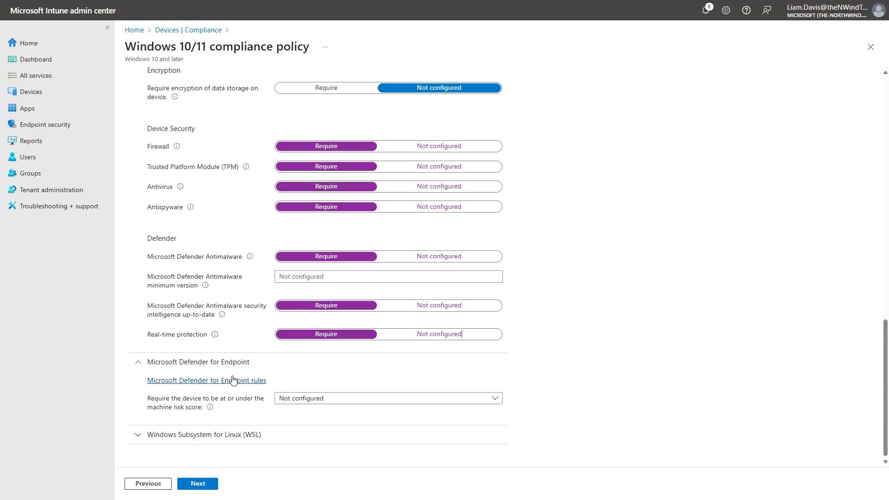
{"action": "left_click", "coordinate": [212, 483]}
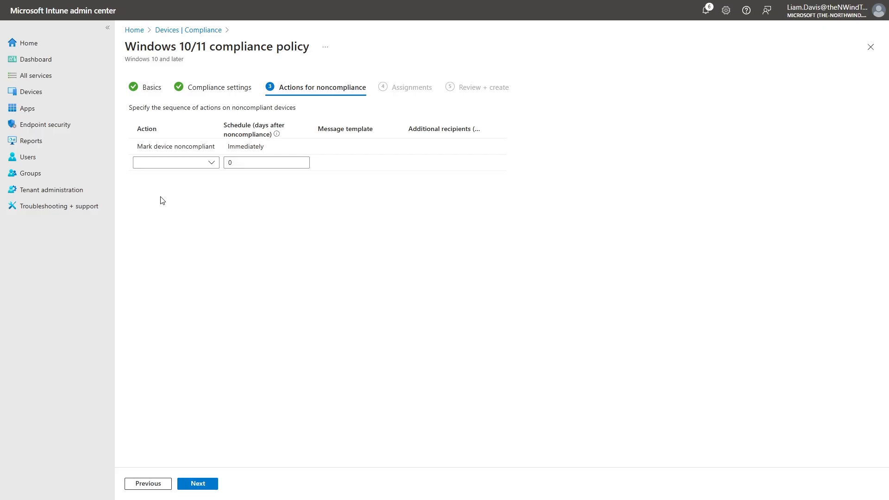
{"action": "left_click", "coordinate": [212, 163]}
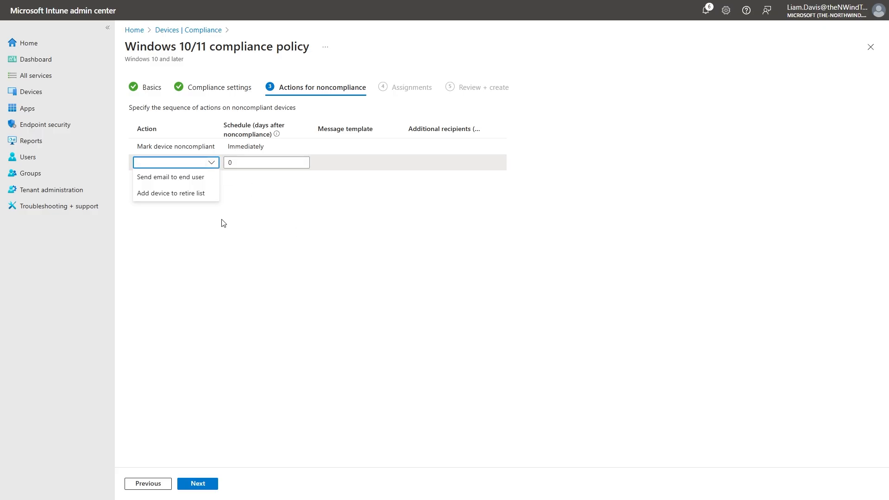
{"action": "left_click", "coordinate": [207, 178]}
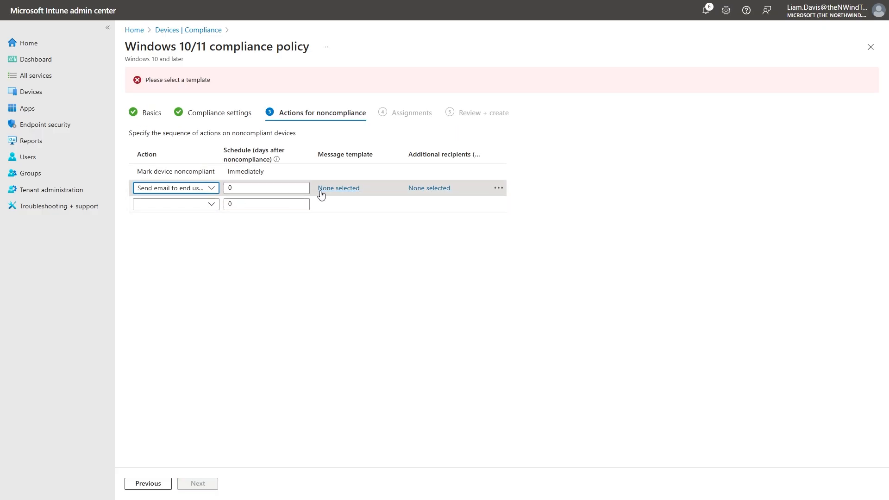
{"action": "left_click", "coordinate": [425, 189]}
{"action": "left_click", "coordinate": [870, 32]}
{"action": "left_click", "coordinate": [212, 204]}
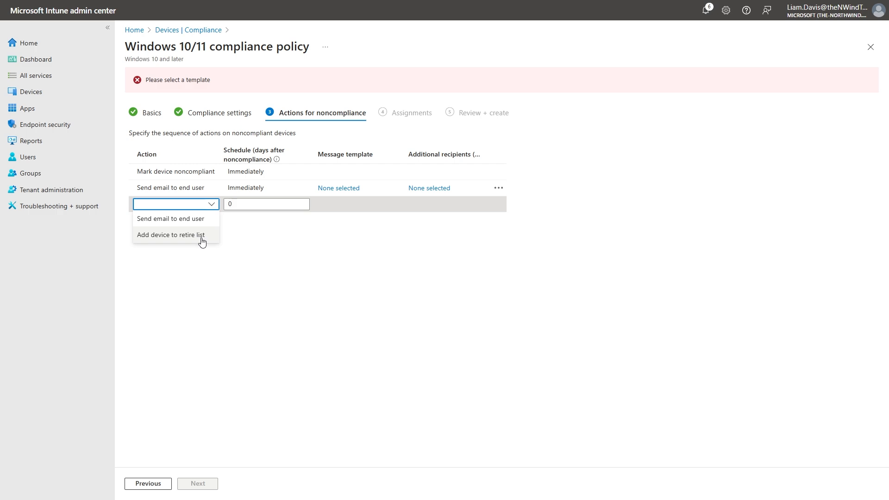
{"action": "left_click", "coordinate": [258, 239]}
{"action": "left_click", "coordinate": [466, 192]}
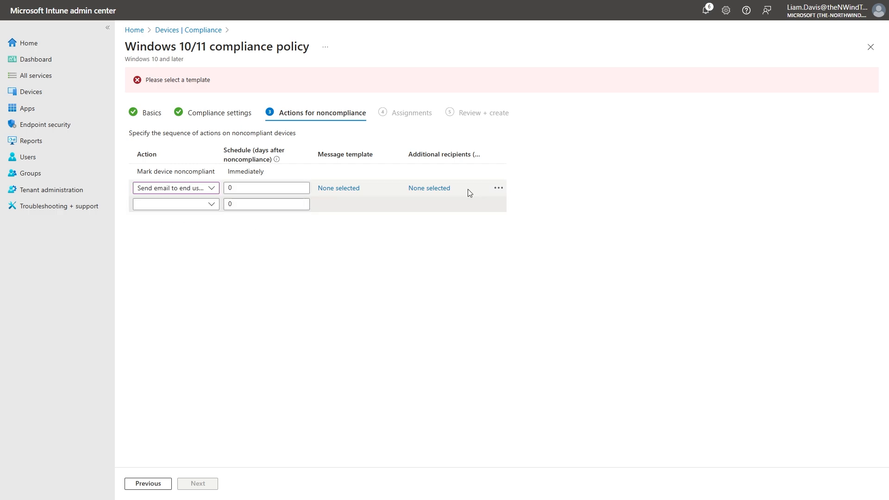
{"action": "left_click", "coordinate": [498, 188]}
{"action": "left_click", "coordinate": [512, 199]}
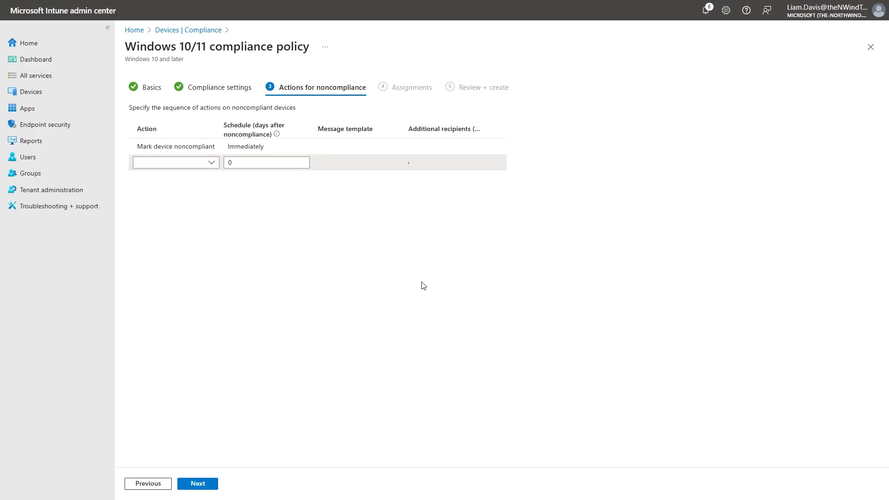
Assign the Windows compliance policy to all devices and create it.
{"action": "left_click", "coordinate": [204, 483]}
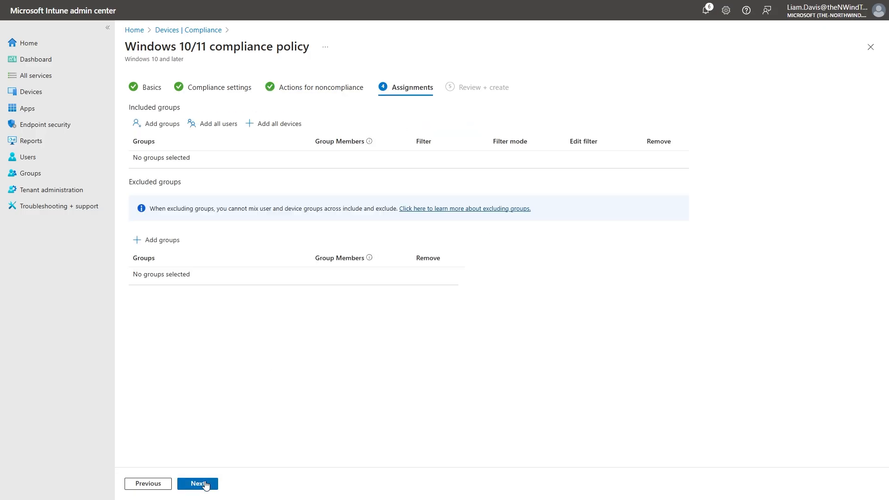
{"action": "left_click", "coordinate": [278, 132]}
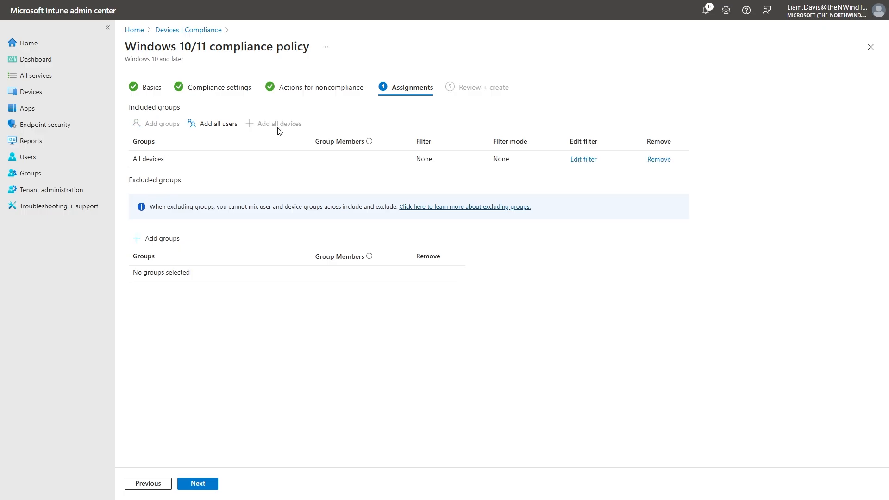
{"action": "left_click", "coordinate": [214, 483]}
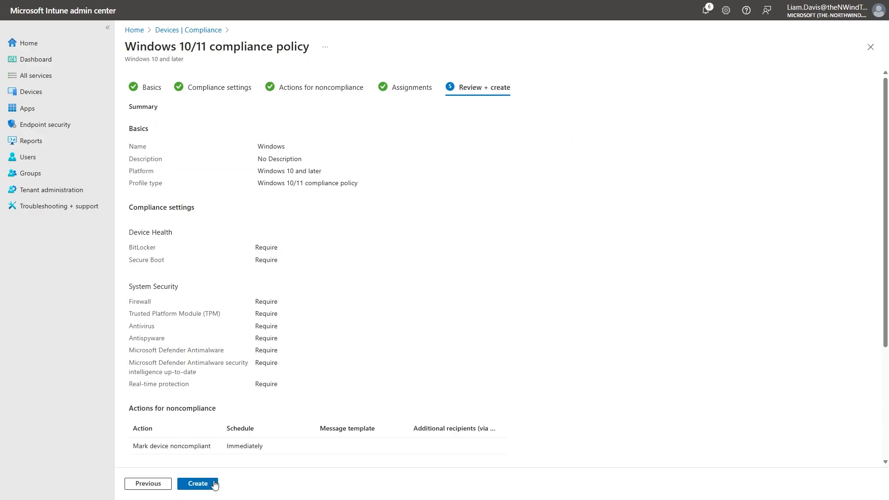
{"action": "scroll", "coordinate": [244, 407], "scroll_direction": "down", "scroll_amount": 3}
{"action": "left_click", "coordinate": [199, 483]}
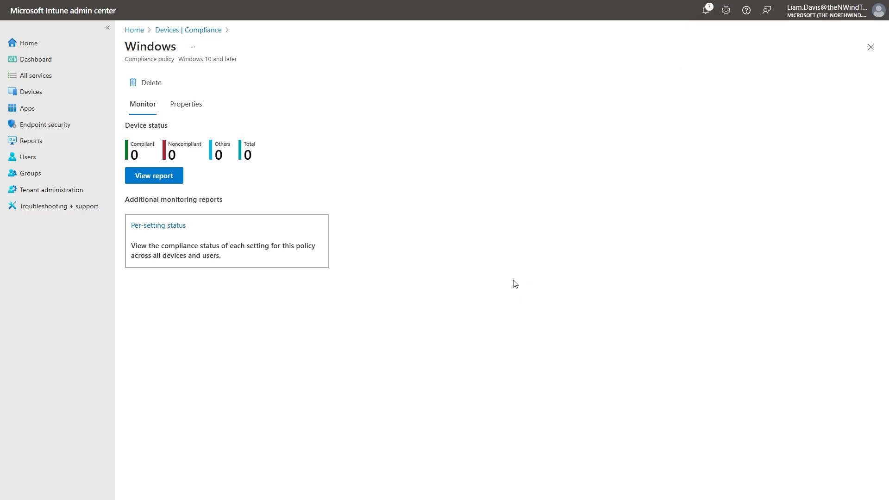
Mark devices with no compliance policy assigned as Not compliant and save the tenant's compliance settings.
{"action": "left_click", "coordinate": [166, 231]}
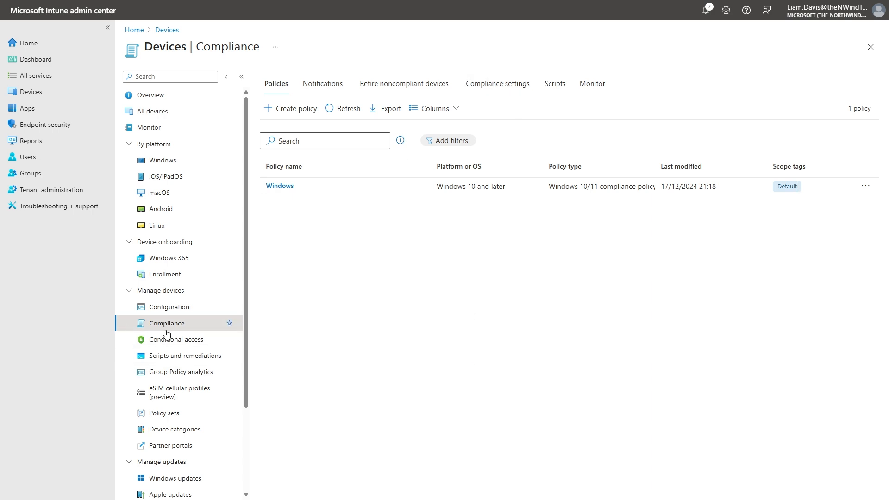
{"action": "left_click", "coordinate": [516, 85]}
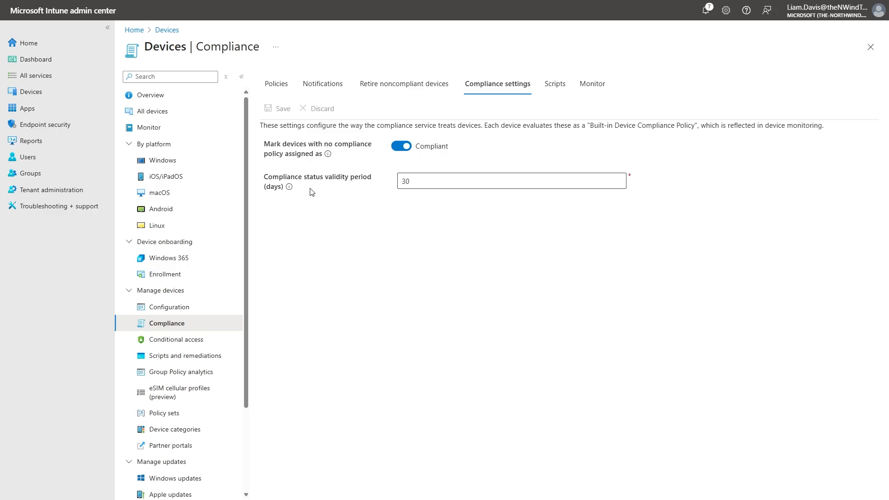
{"action": "left_click", "coordinate": [400, 147]}
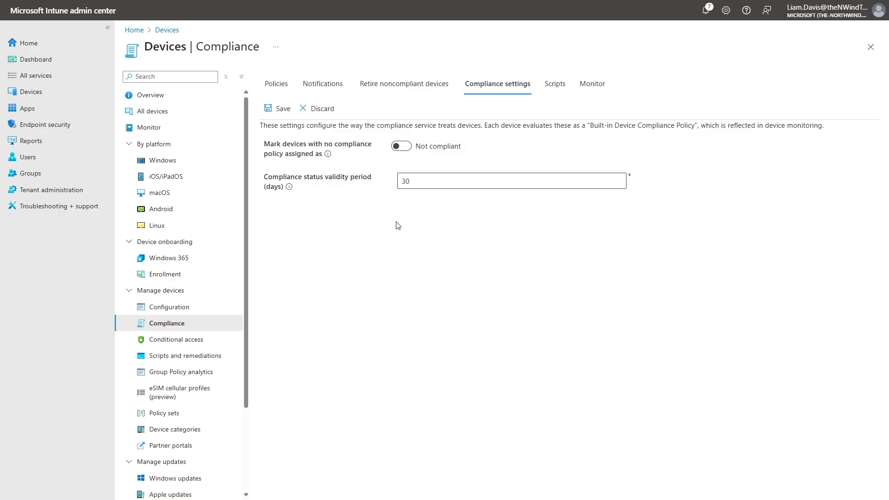
{"action": "left_click", "coordinate": [279, 108]}
{"action": "left_click", "coordinate": [290, 84]}
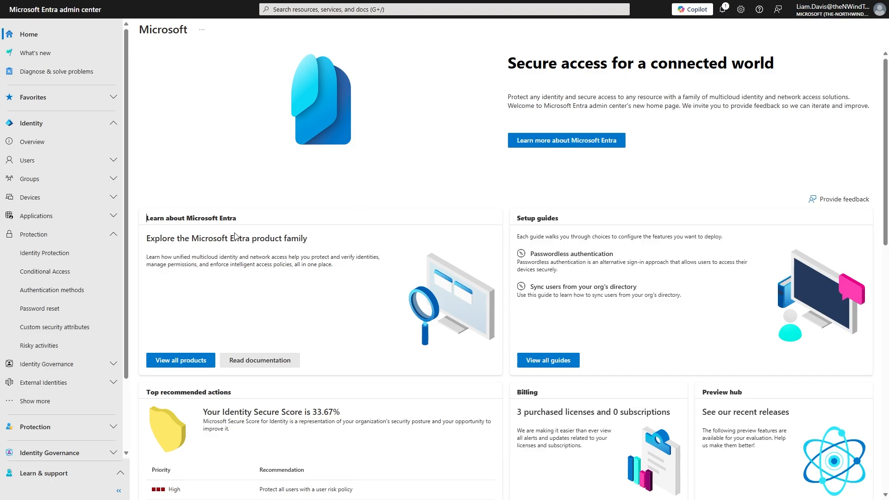
In the Microsoft Entra admin center, start a new Conditional Access policy named "Windows Compliance".
{"action": "left_click", "coordinate": [76, 273]}
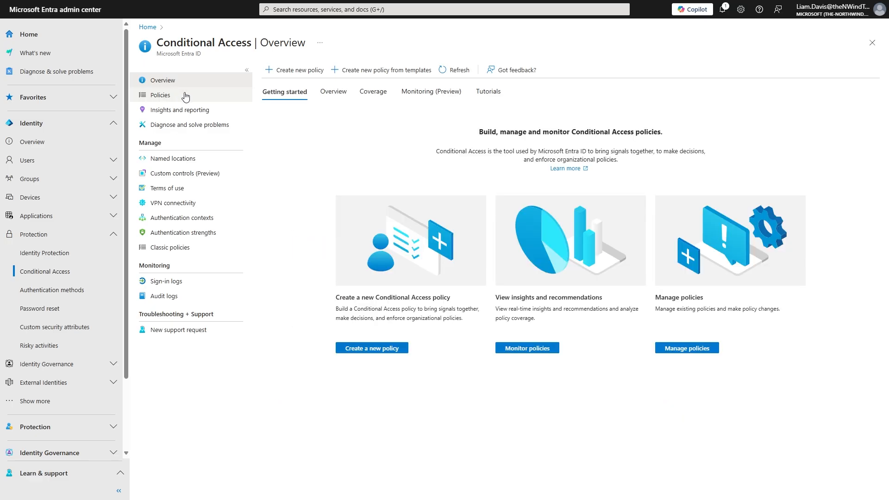
{"action": "left_click", "coordinate": [281, 72]}
{"action": "left_click", "coordinate": [235, 130]}
{"action": "type", "text": "Windows "}
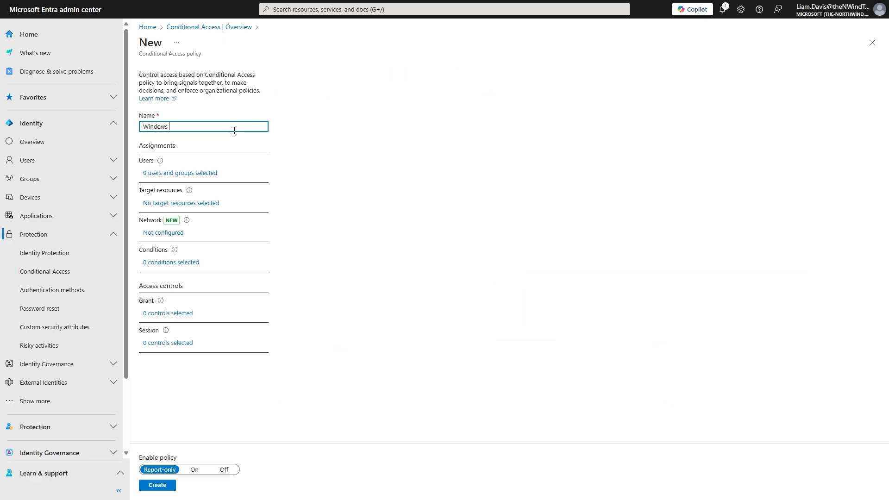
{"action": "type", "text": "Compliance"}
Include all users and all resources (formerly 'All cloud apps') in the Conditional Access policy.
{"action": "left_click", "coordinate": [207, 174]}
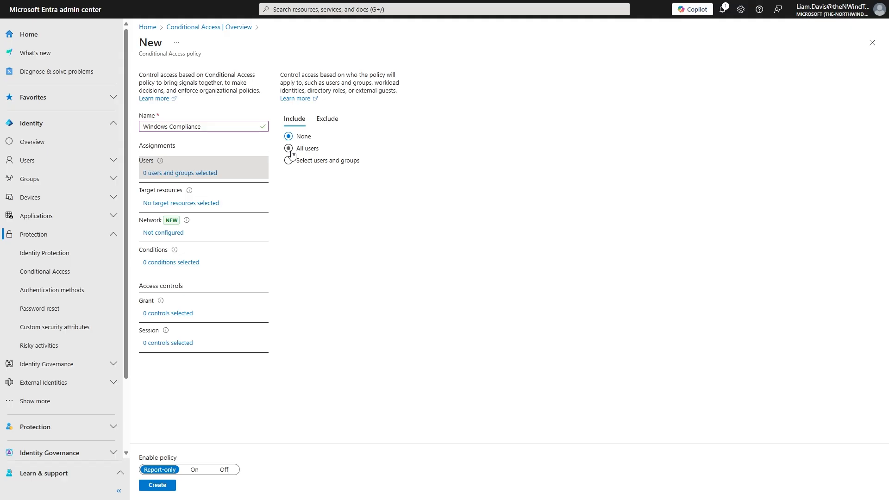
{"action": "left_click", "coordinate": [289, 150]}
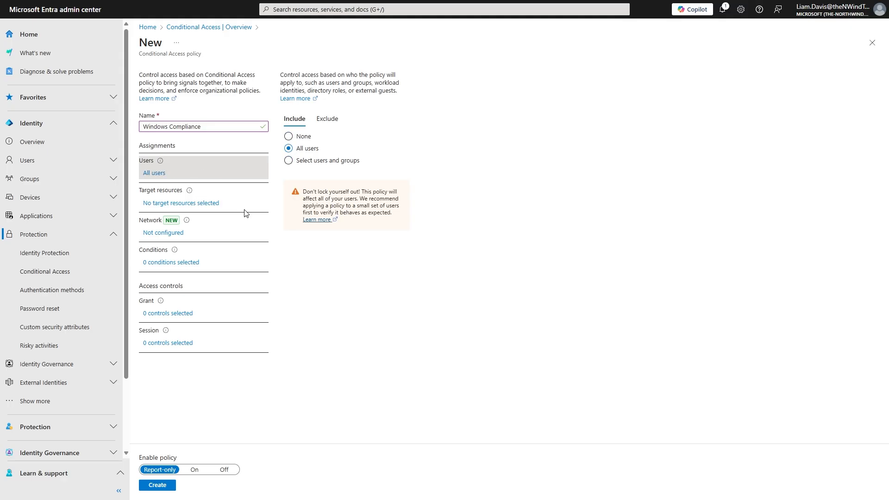
{"action": "left_click", "coordinate": [213, 204]}
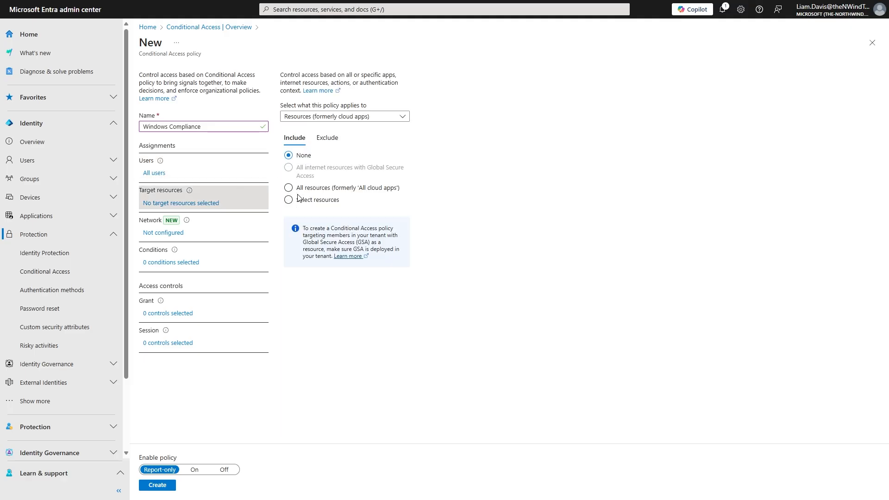
{"action": "left_click", "coordinate": [289, 188]}
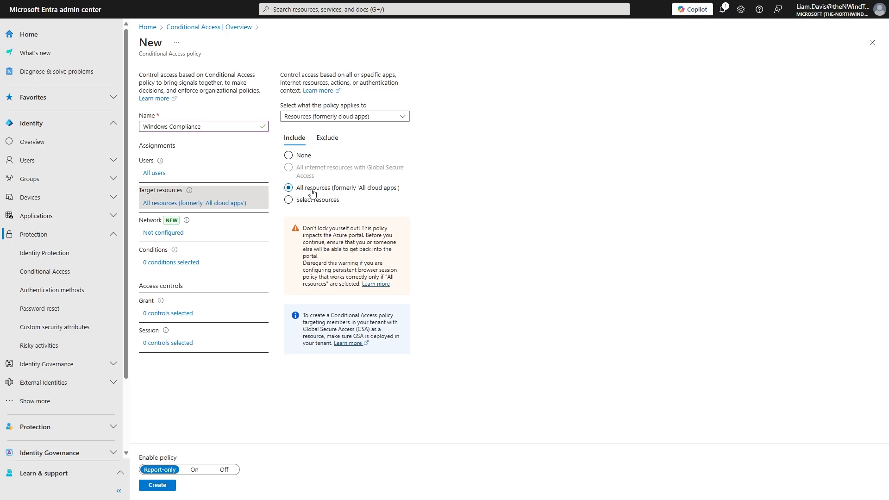
Add a device platforms condition that applies the policy to Windows only.
{"action": "left_click", "coordinate": [167, 264]}
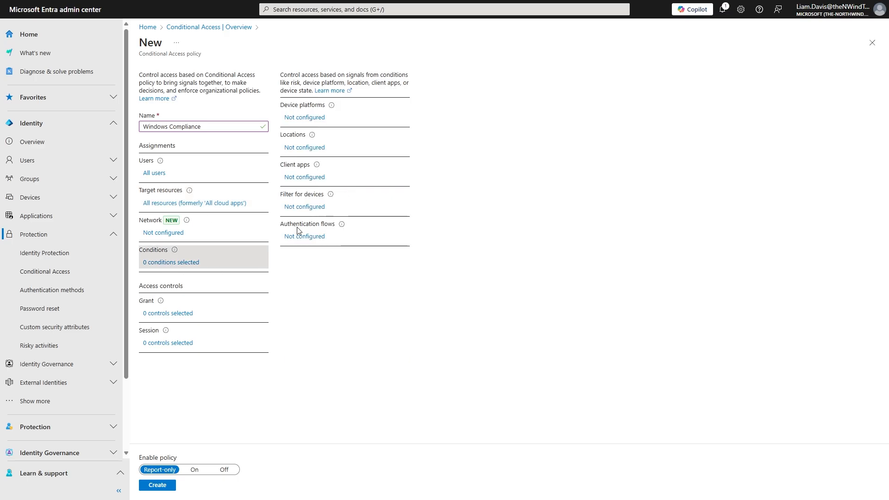
{"action": "left_click", "coordinate": [305, 119]}
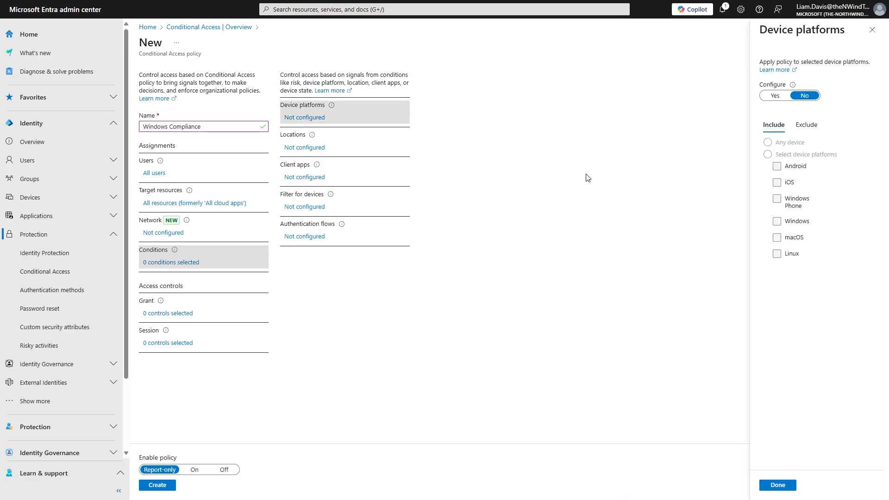
{"action": "left_click", "coordinate": [771, 96]}
{"action": "left_click", "coordinate": [767, 154]}
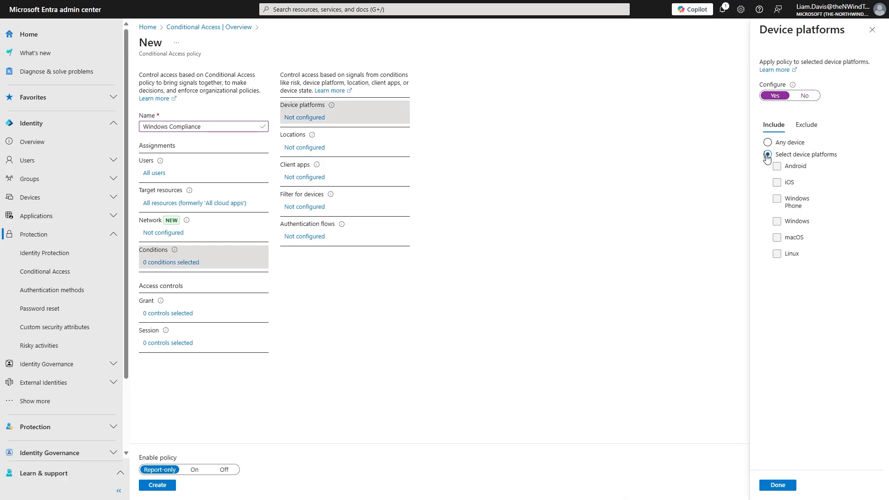
{"action": "left_click", "coordinate": [776, 221]}
{"action": "left_click", "coordinate": [777, 484]}
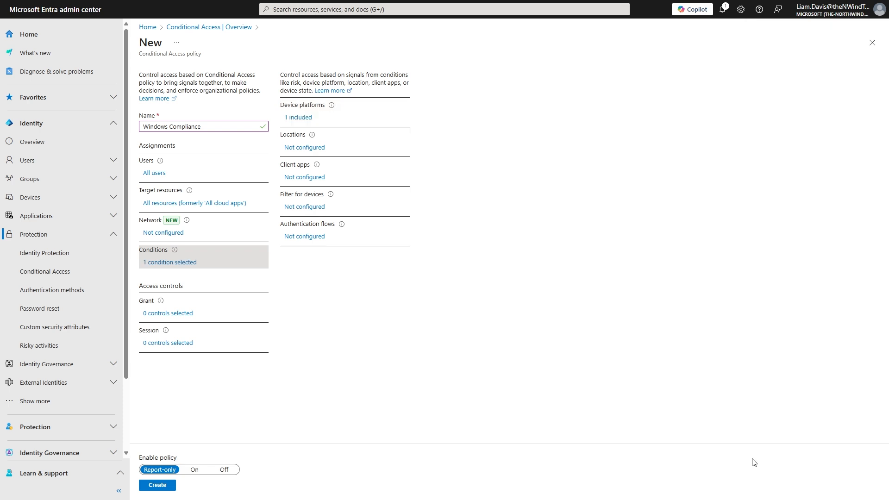
Set the grant controls to require the device to be marked as compliant.
{"action": "left_click", "coordinate": [178, 313]}
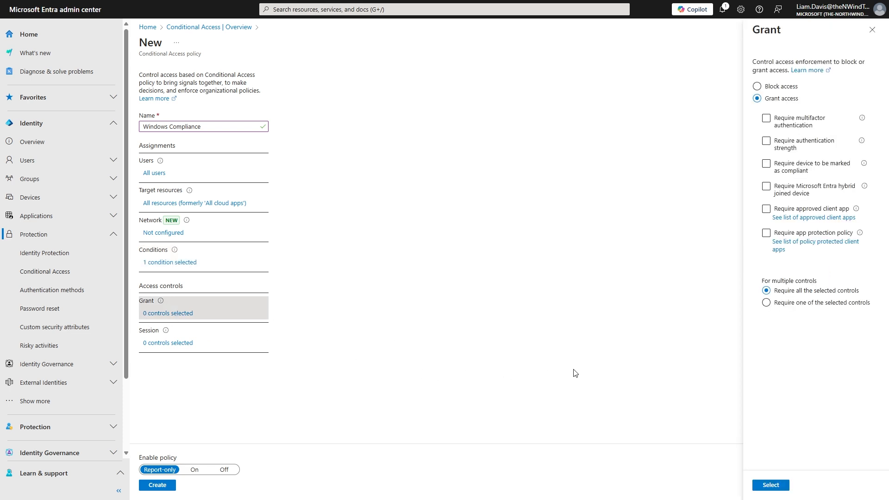
{"action": "left_click", "coordinate": [764, 188]}
{"action": "left_click", "coordinate": [766, 164]}
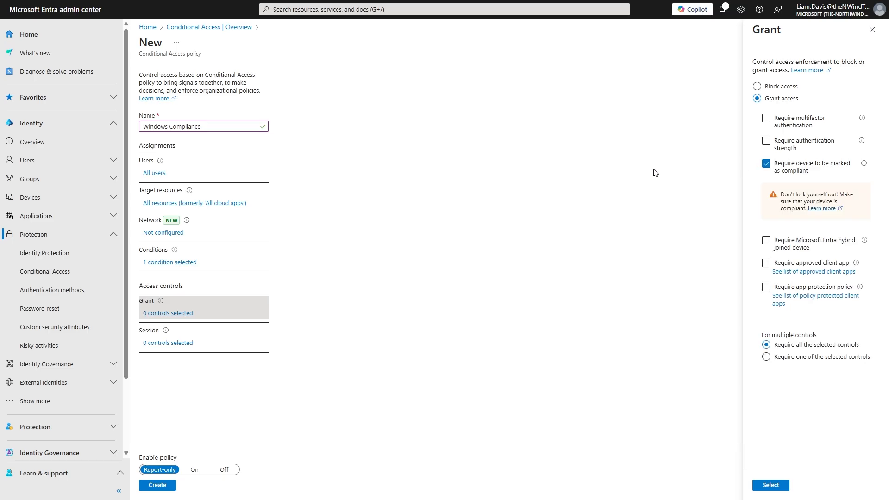
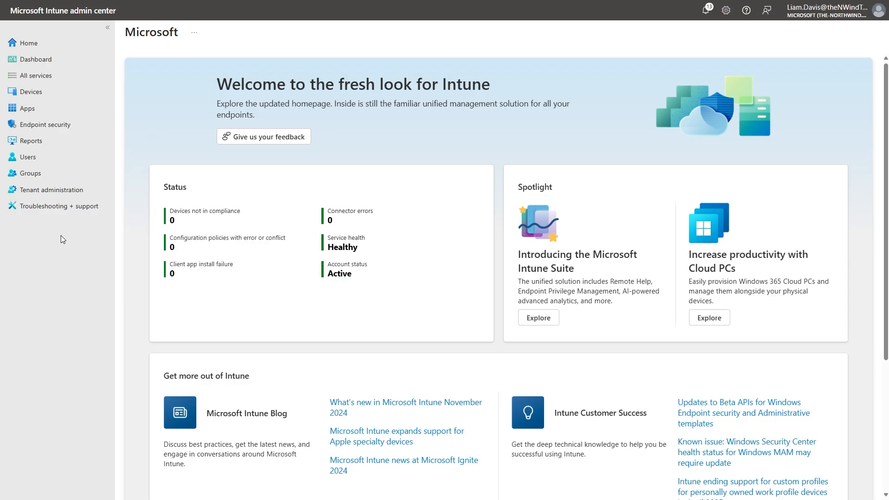
In the Intune admin center's Endpoint security area, start a Security Baseline for Windows 10 and later profile named "Windows 10".
{"action": "left_click", "coordinate": [44, 125]}
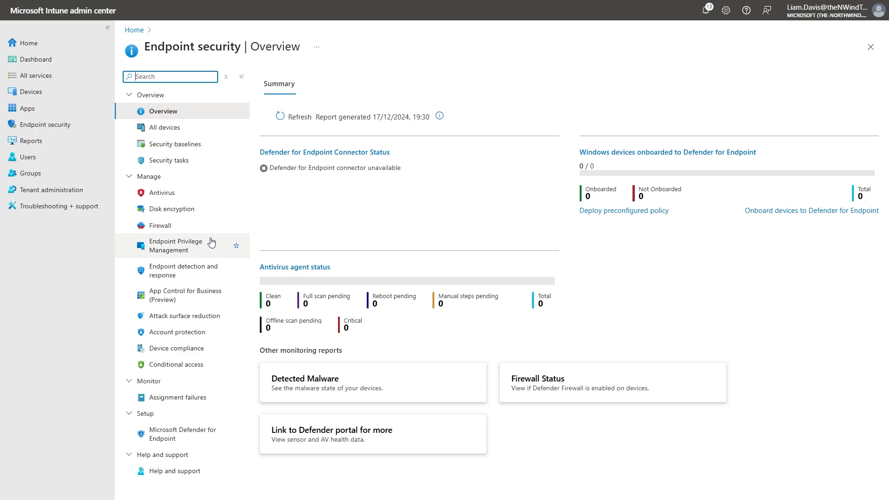
{"action": "left_click", "coordinate": [211, 148]}
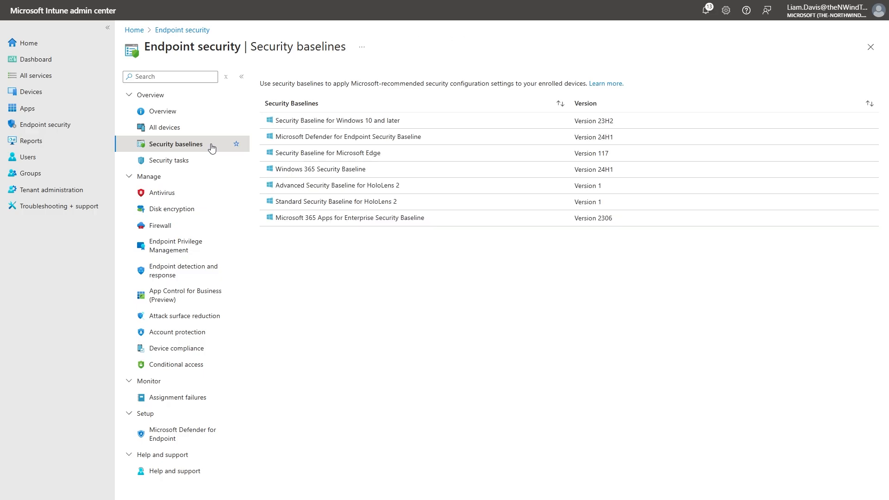
{"action": "left_click", "coordinate": [431, 119]}
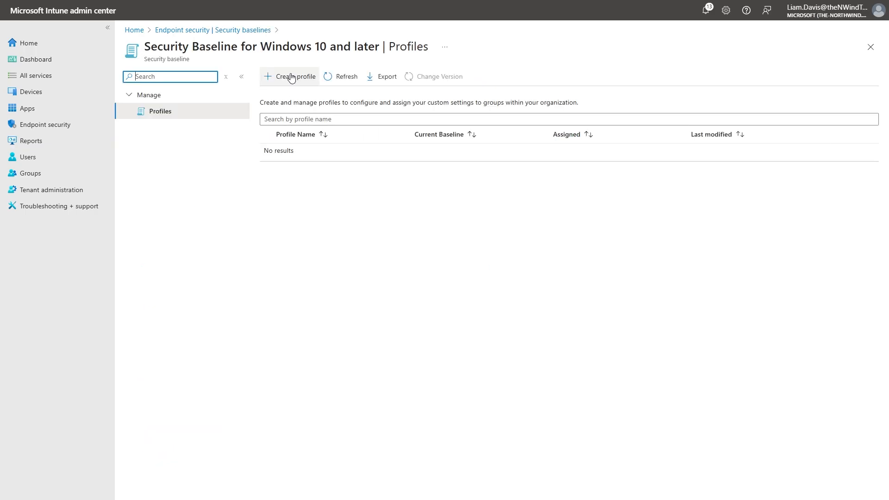
{"action": "left_click", "coordinate": [293, 77]}
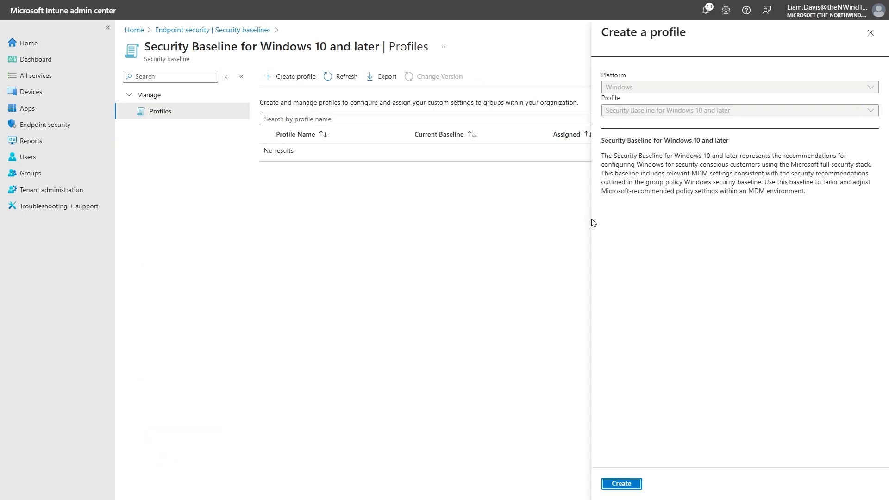
{"action": "left_click", "coordinate": [626, 481]}
{"action": "left_click", "coordinate": [279, 108]}
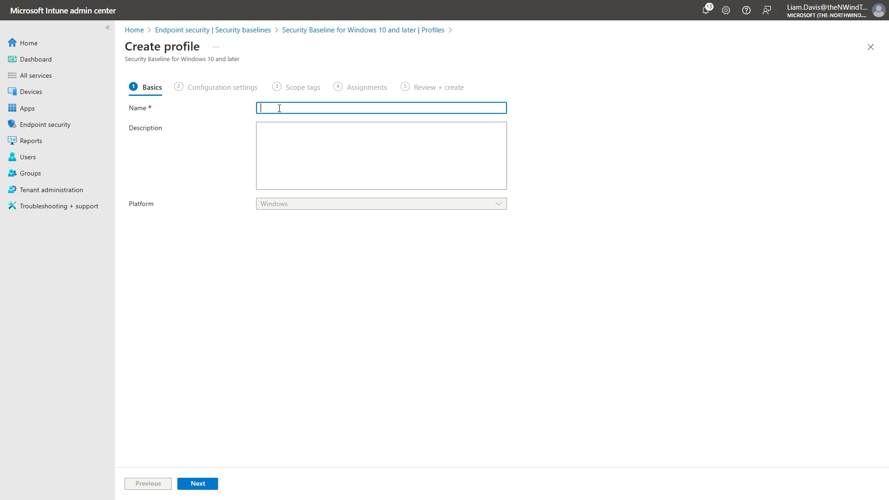
{"action": "type", "text": "Windows 10"}
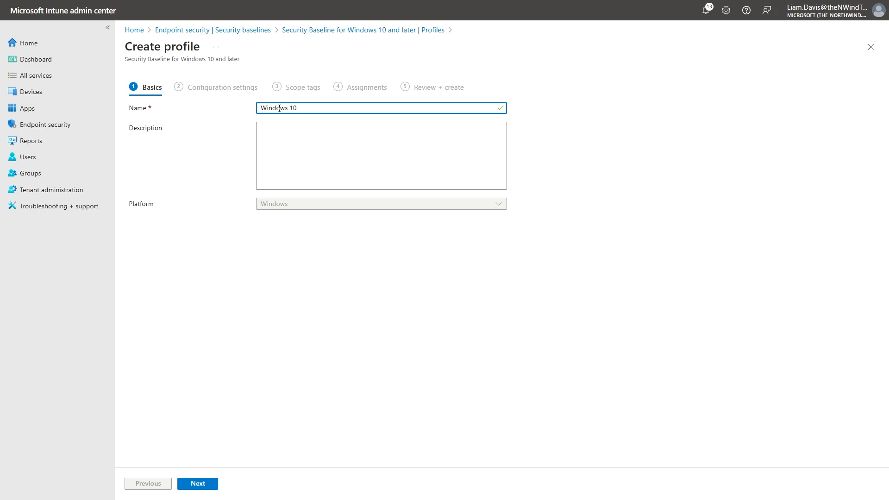
{"action": "left_click", "coordinate": [198, 485]}
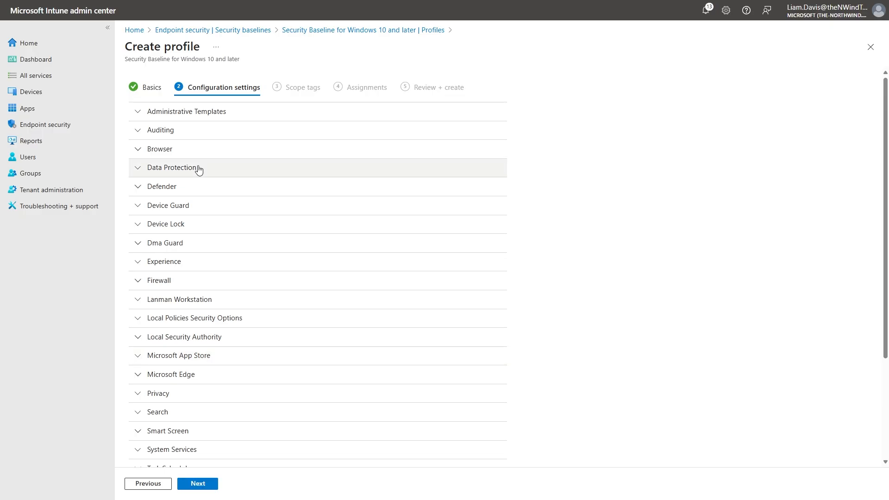
Examine the baseline's Administrative Templates settings, from Control Panel personalization to the Internet Explorer zones.
{"action": "left_click", "coordinate": [200, 118]}
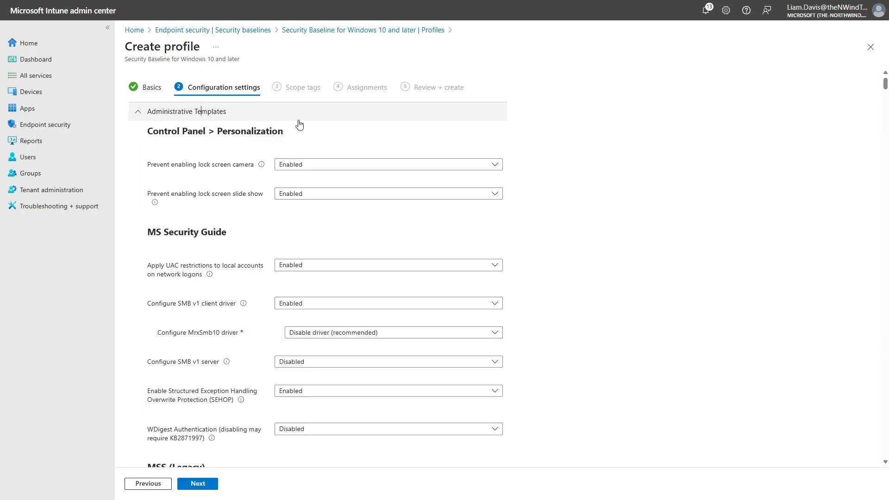
{"action": "middle_click", "coordinate": [554, 200]}
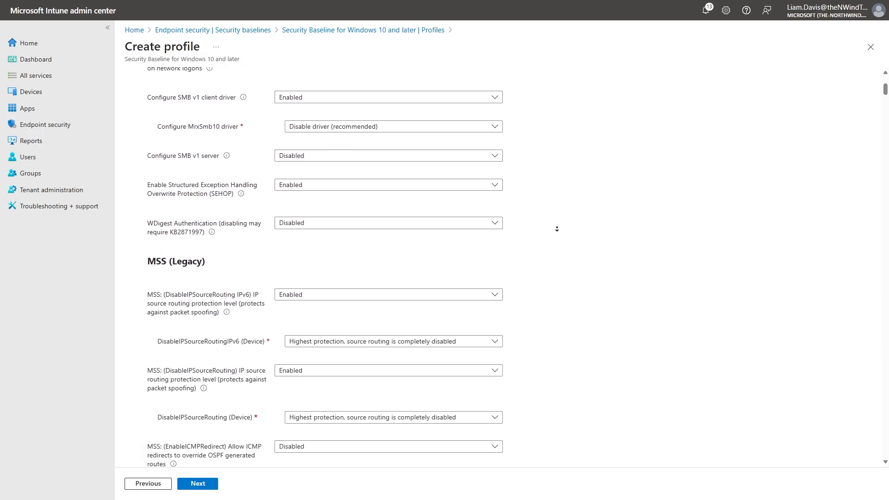
{"action": "middle_click", "coordinate": [557, 228]}
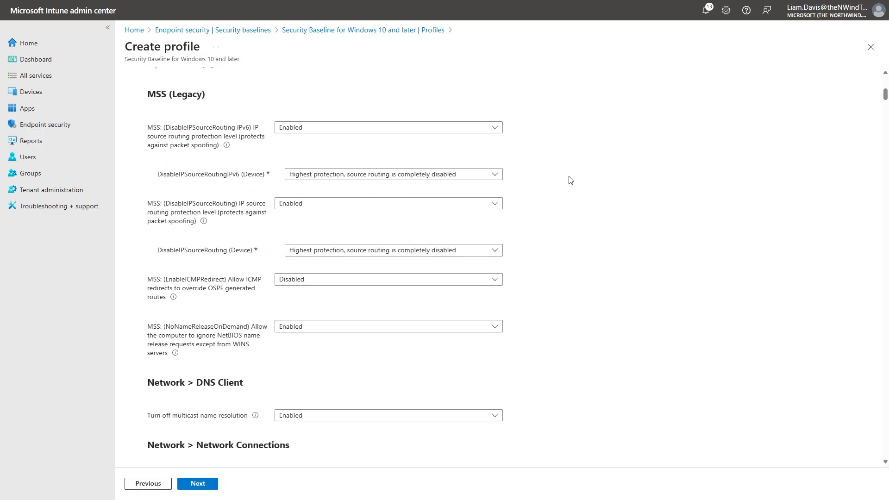
{"action": "scroll", "coordinate": [570, 180], "scroll_direction": "down", "scroll_amount": 5}
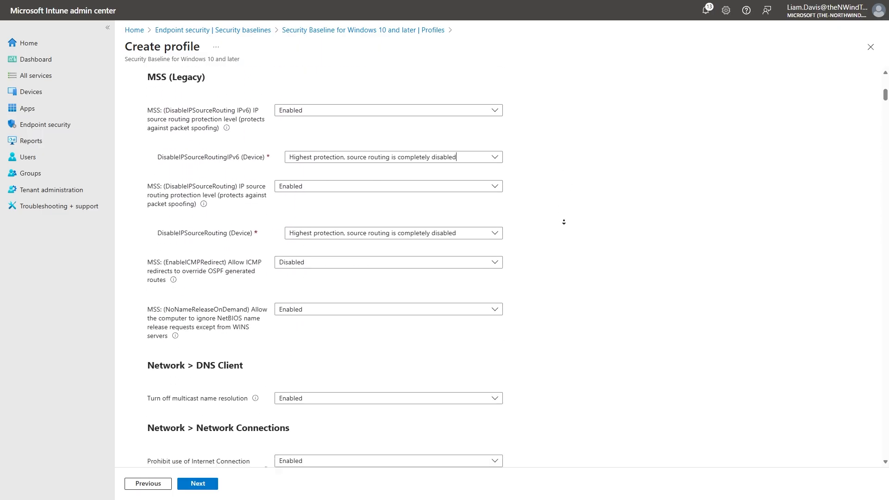
{"action": "middle_click", "coordinate": [564, 185]}
{"action": "middle_click", "coordinate": [557, 343]}
{"action": "middle_click", "coordinate": [593, 138]}
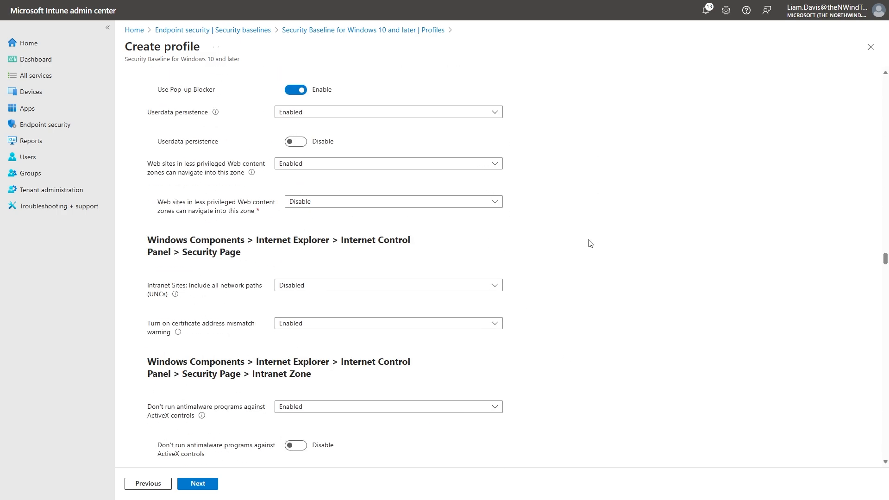
{"action": "middle_click", "coordinate": [560, 437]}
{"action": "middle_click", "coordinate": [582, 244]}
{"action": "middle_click", "coordinate": [565, 341]}
{"action": "middle_click", "coordinate": [564, 341]}
{"action": "middle_click", "coordinate": [552, 392]}
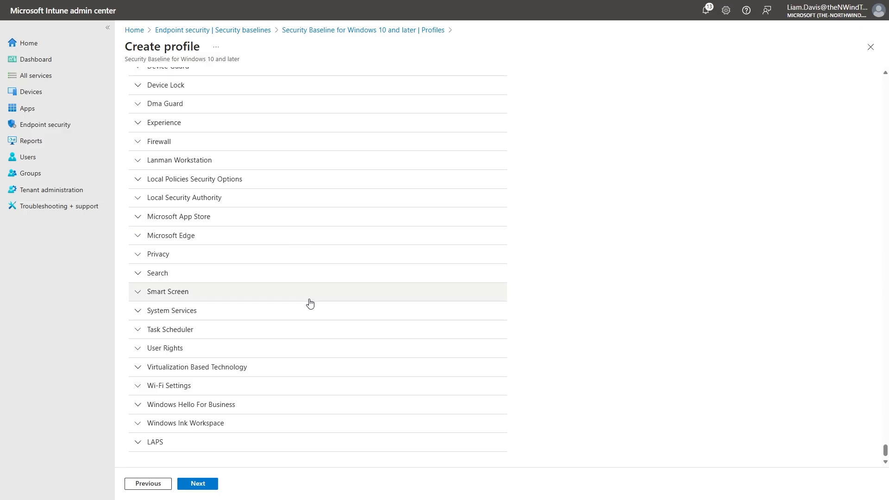
Review the baseline's Microsoft Edge SmartScreen and Local Policies Security Options settings, and discard the unsaved profile at the Scope tags stage.
{"action": "scroll", "coordinate": [309, 323], "scroll_direction": "up", "scroll_amount": 2}
{"action": "scroll", "coordinate": [310, 339], "scroll_direction": "up", "scroll_amount": 2}
{"action": "scroll", "coordinate": [308, 340], "scroll_direction": "down", "scroll_amount": 1}
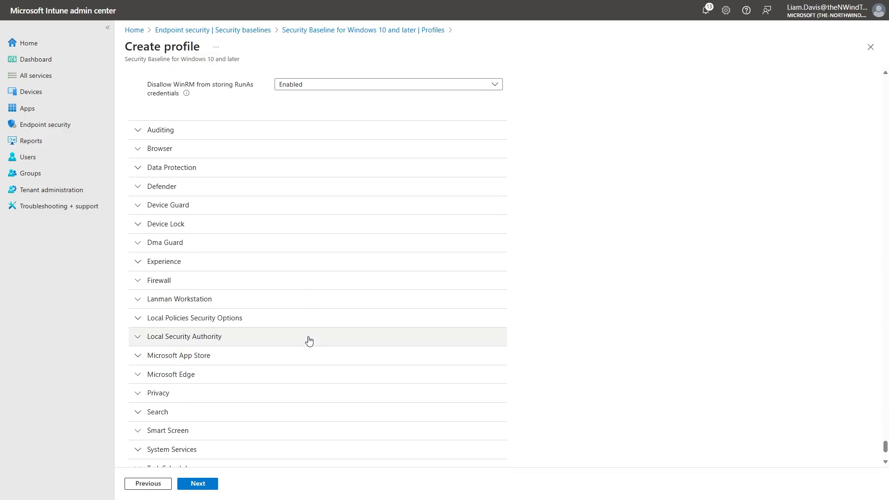
{"action": "left_click", "coordinate": [281, 372]}
{"action": "scroll", "coordinate": [231, 356], "scroll_direction": "down", "scroll_amount": 2}
{"action": "scroll", "coordinate": [178, 345], "scroll_direction": "down", "scroll_amount": 1}
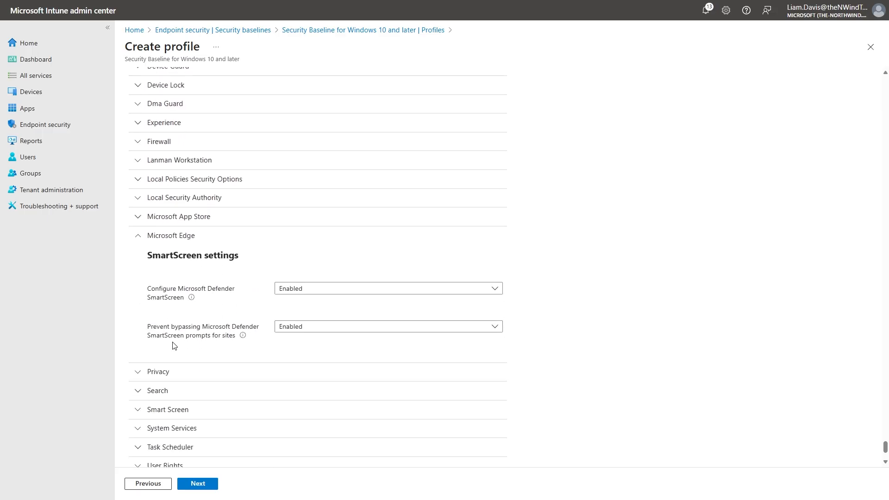
{"action": "left_click_drag", "start_coordinate": [147, 325], "coordinate": [234, 341]}
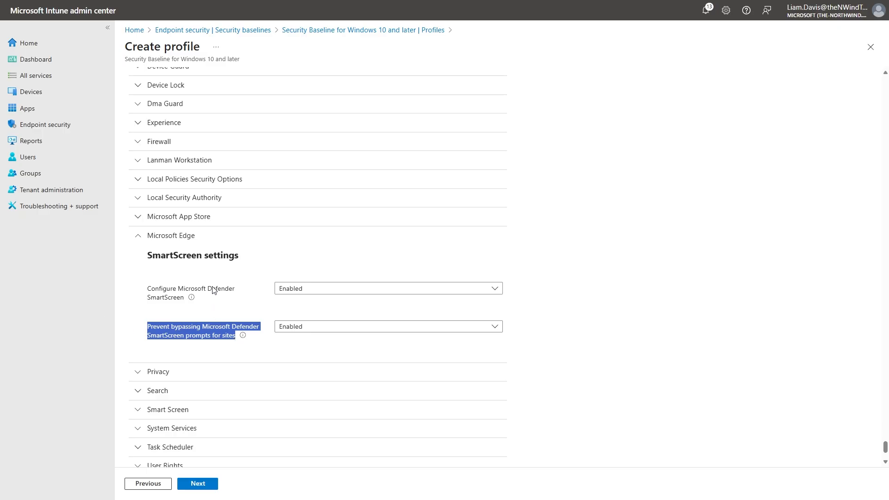
{"action": "left_click", "coordinate": [236, 183]}
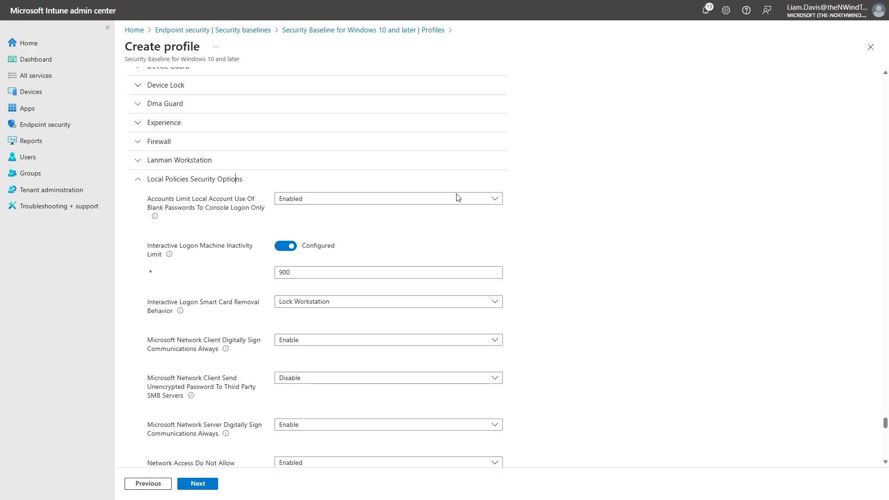
{"action": "left_click", "coordinate": [411, 185]}
{"action": "scroll", "coordinate": [512, 213], "scroll_direction": "down", "scroll_amount": 3}
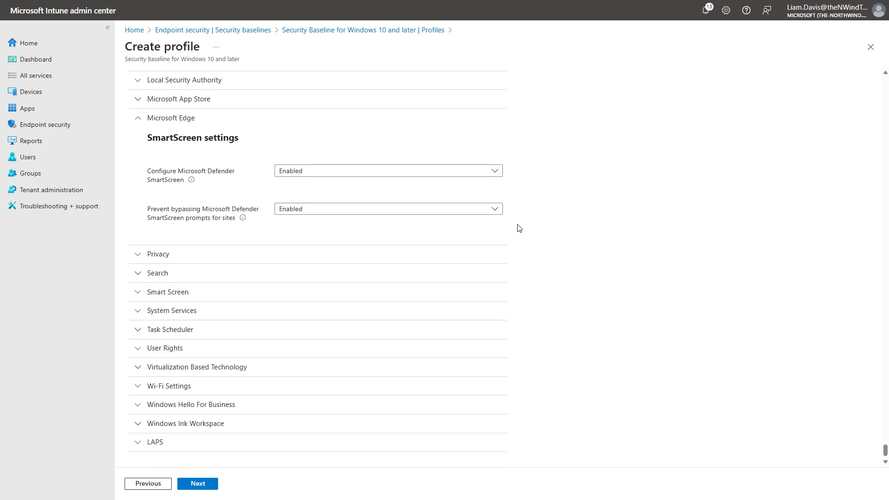
{"action": "left_click", "coordinate": [206, 485]}
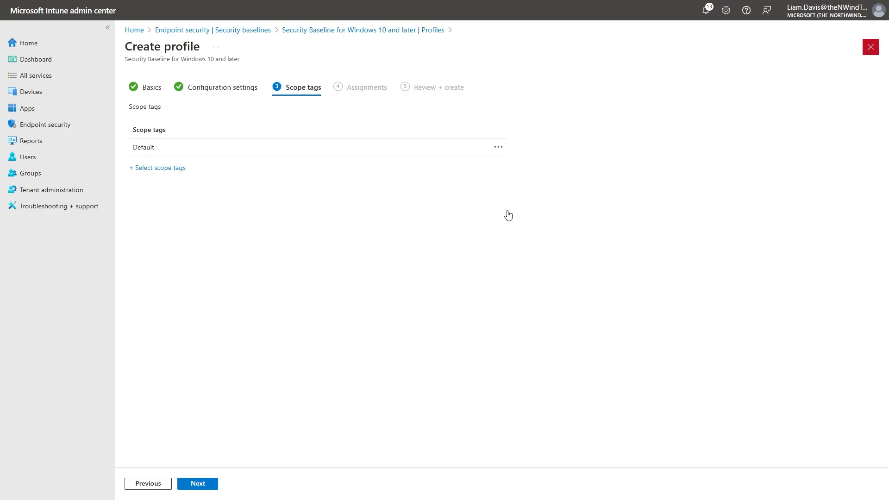
{"action": "left_click", "coordinate": [539, 245]}
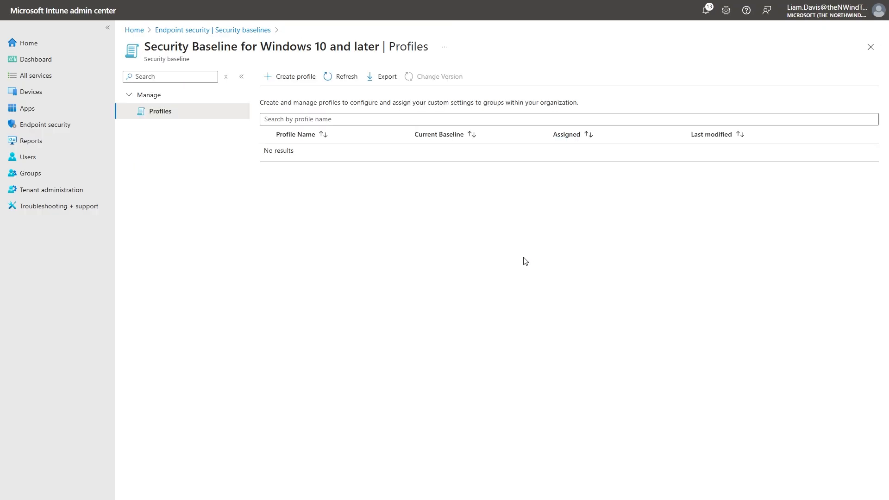
Look through the device configuration policies, the Group Policy analytics page and the Endpoint security overview.
{"action": "left_click", "coordinate": [85, 96]}
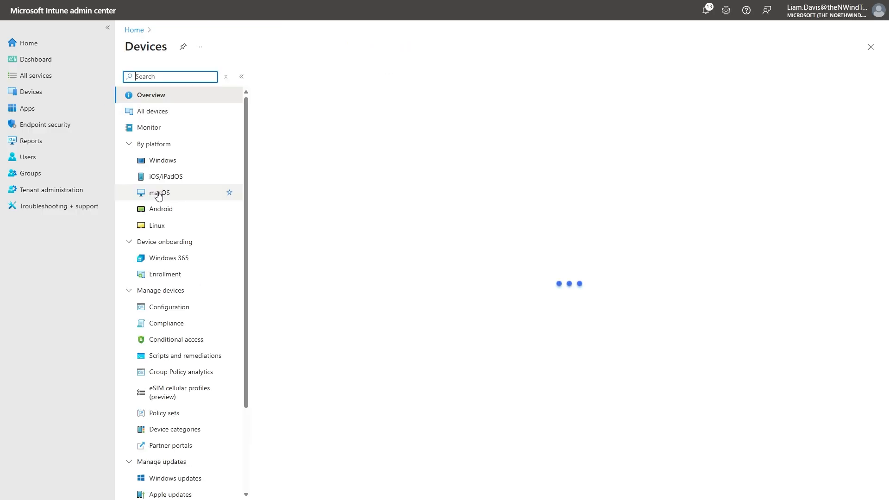
{"action": "left_click", "coordinate": [180, 308]}
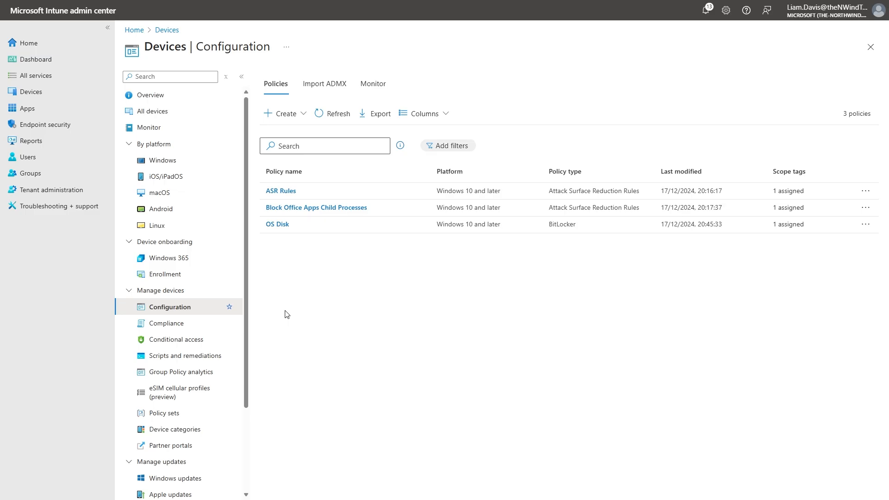
{"action": "left_click", "coordinate": [165, 379]}
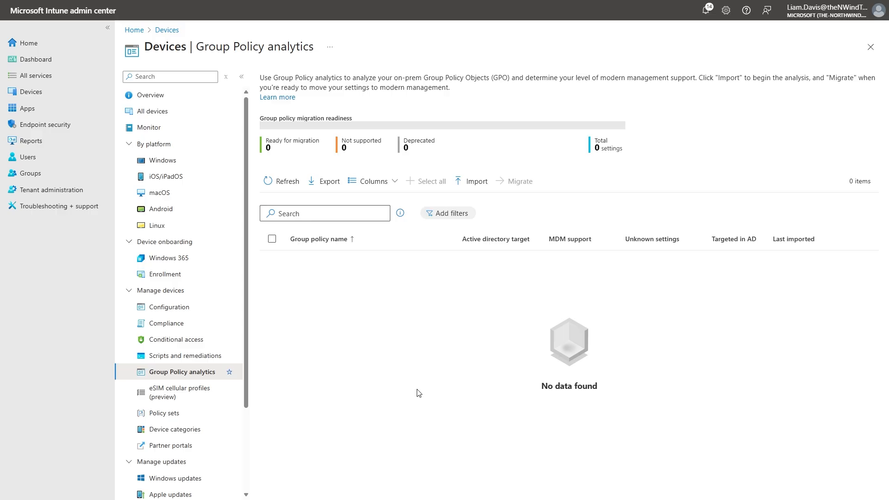
{"action": "left_click", "coordinate": [198, 309]}
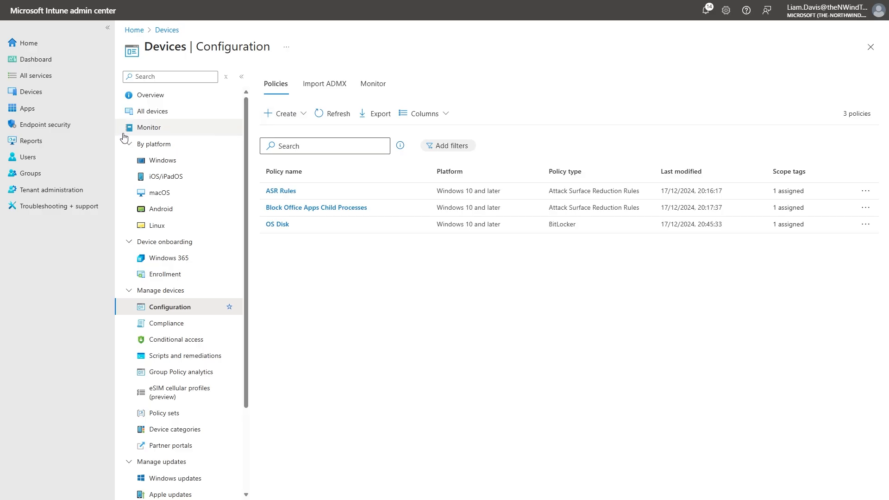
{"action": "left_click", "coordinate": [79, 125]}
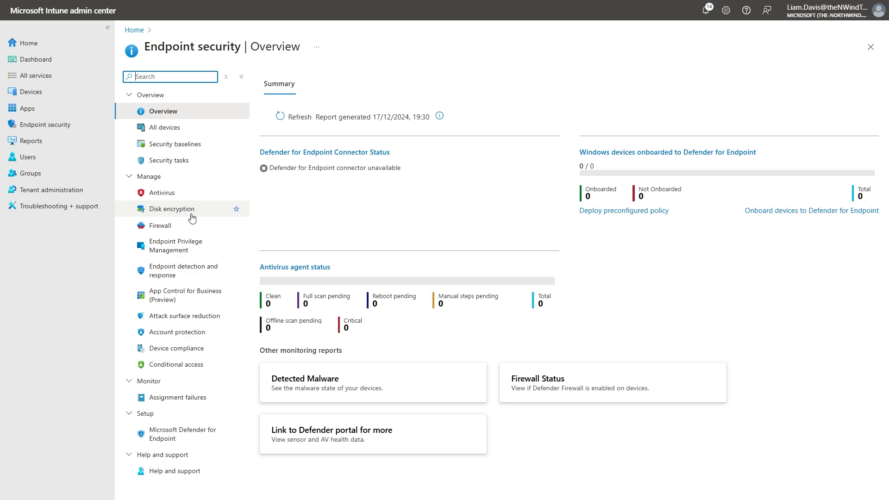
Create a new device configuration policy for the Windows 10 and later platform with the Settings catalog profile type.
{"action": "left_click", "coordinate": [54, 95]}
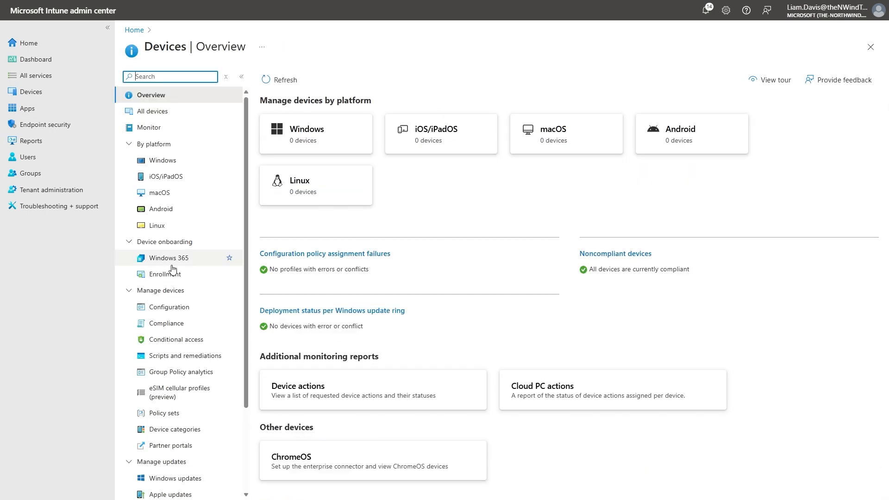
{"action": "left_click", "coordinate": [187, 308]}
{"action": "left_click", "coordinate": [283, 113]}
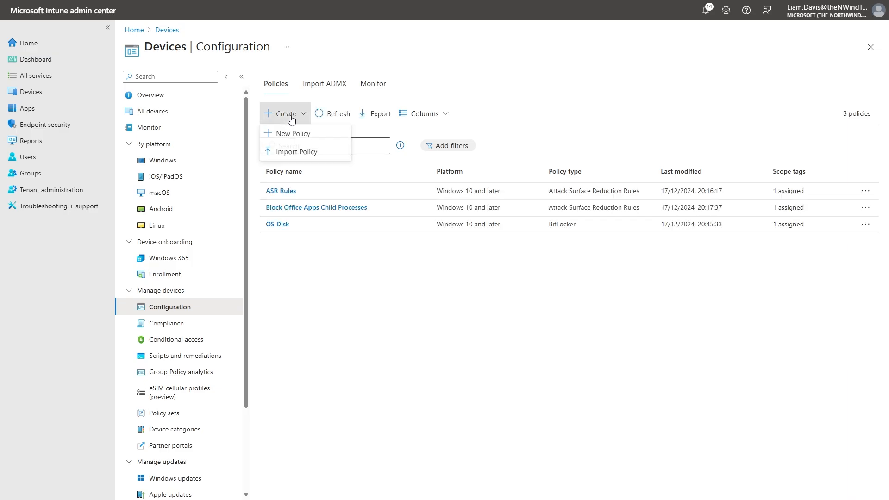
{"action": "left_click", "coordinate": [287, 132]}
{"action": "left_click", "coordinate": [654, 82]}
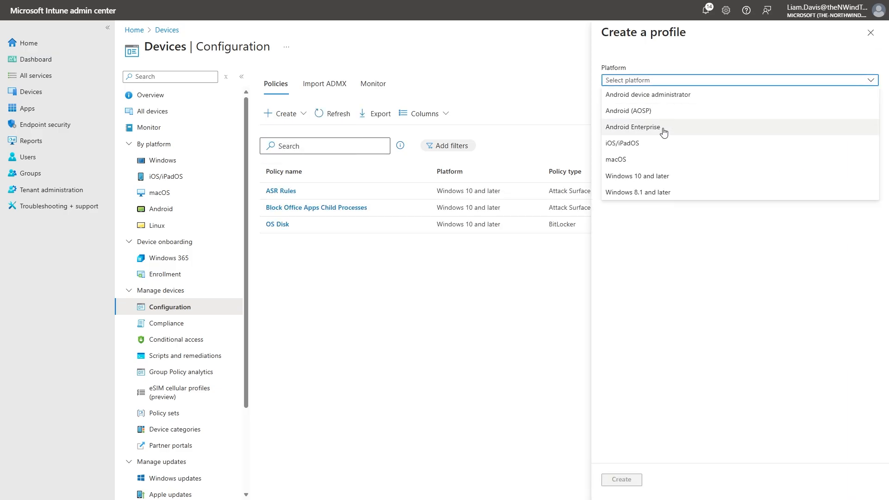
{"action": "left_click", "coordinate": [629, 180]}
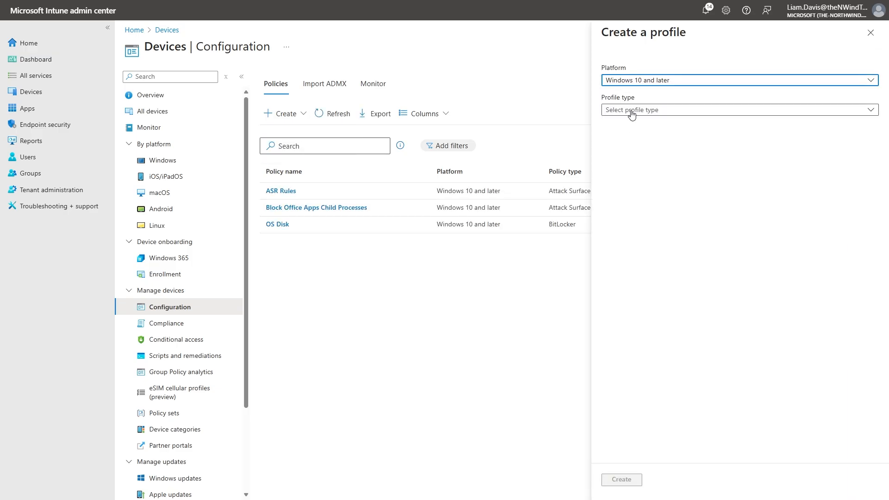
{"action": "left_click", "coordinate": [632, 111]}
{"action": "left_click", "coordinate": [635, 124]}
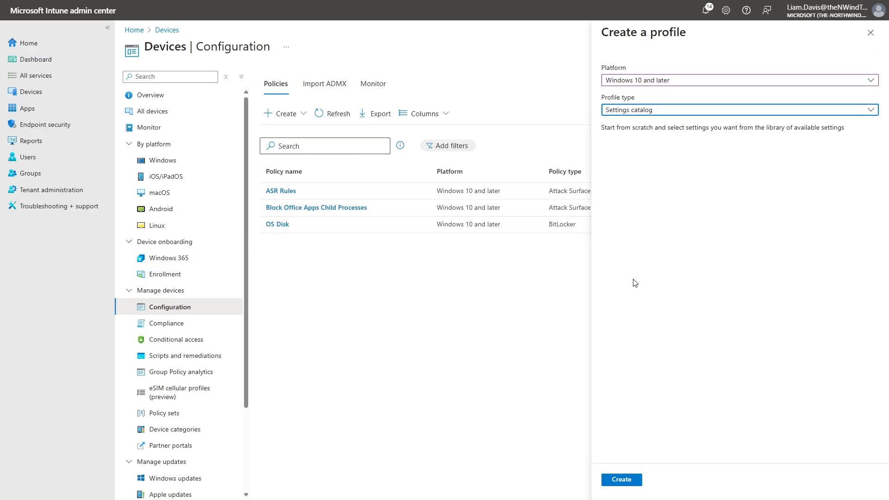
{"action": "left_click", "coordinate": [619, 479]}
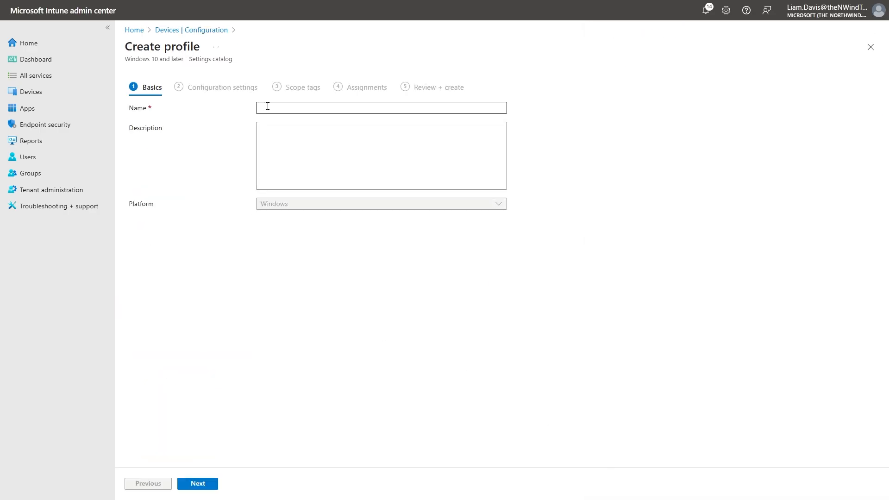
Name the configuration profile "Autoplay" and open the settings picker for its configuration settings.
{"action": "type", "text": "Autoplay"}
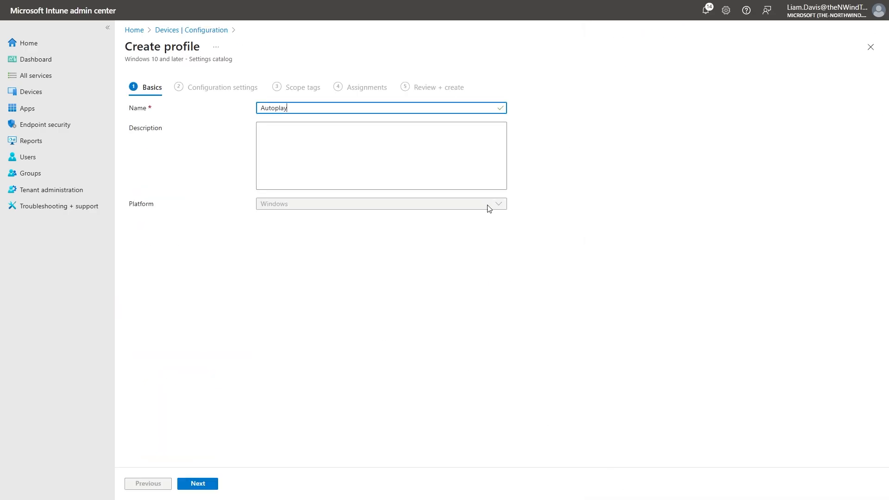
{"action": "left_click", "coordinate": [383, 275]}
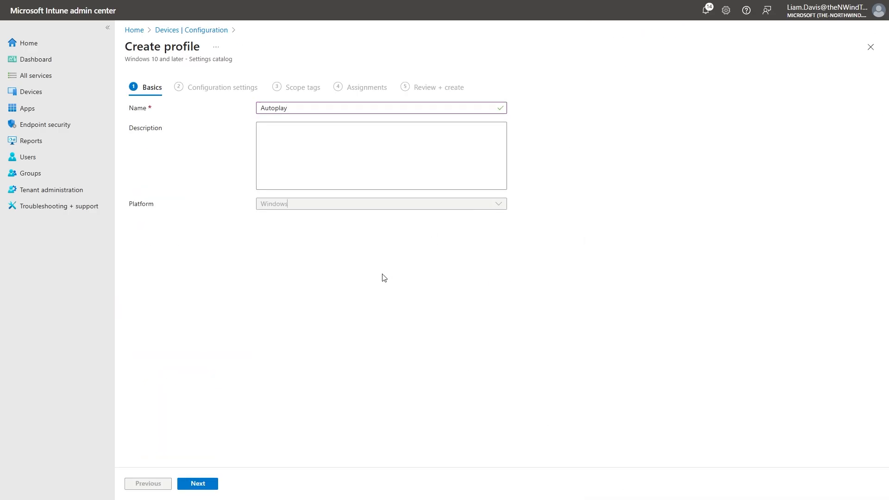
{"action": "left_click", "coordinate": [208, 486]}
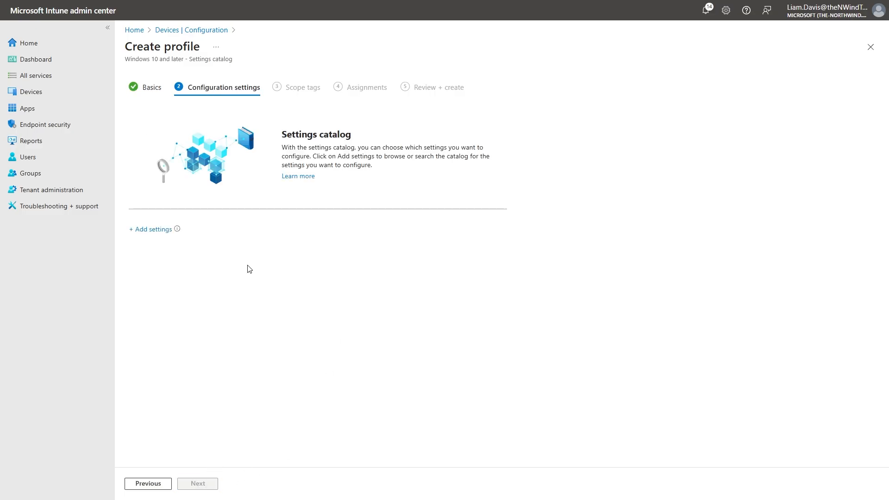
{"action": "left_click", "coordinate": [153, 230]}
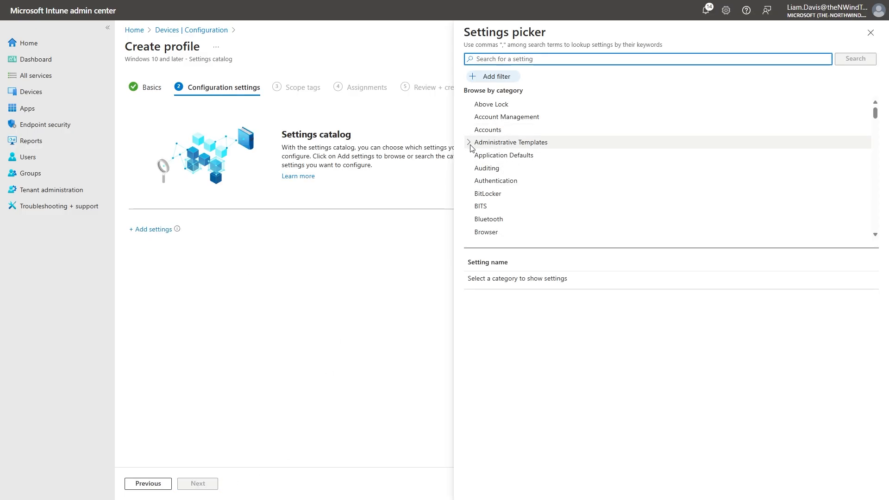
Browse the Administrative Templates category and its System subcategories in the settings picker.
{"action": "left_click", "coordinate": [469, 143]}
{"action": "scroll", "coordinate": [544, 159], "scroll_direction": "down", "scroll_amount": 1}
{"action": "scroll", "coordinate": [544, 160], "scroll_direction": "down", "scroll_amount": 2}
{"action": "scroll", "coordinate": [509, 167], "scroll_direction": "up", "scroll_amount": 1}
{"action": "left_click", "coordinate": [476, 178]}
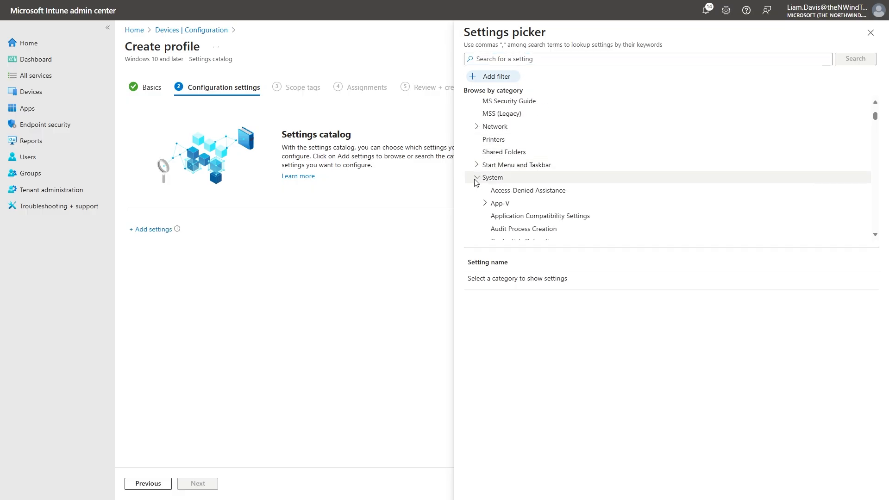
{"action": "scroll", "coordinate": [477, 183], "scroll_direction": "down", "scroll_amount": 5}
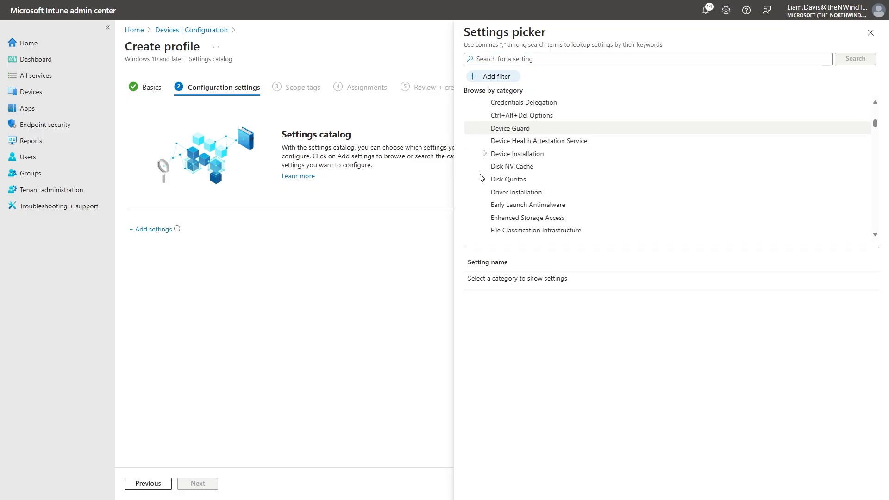
{"action": "scroll", "coordinate": [509, 176], "scroll_direction": "down", "scroll_amount": 5}
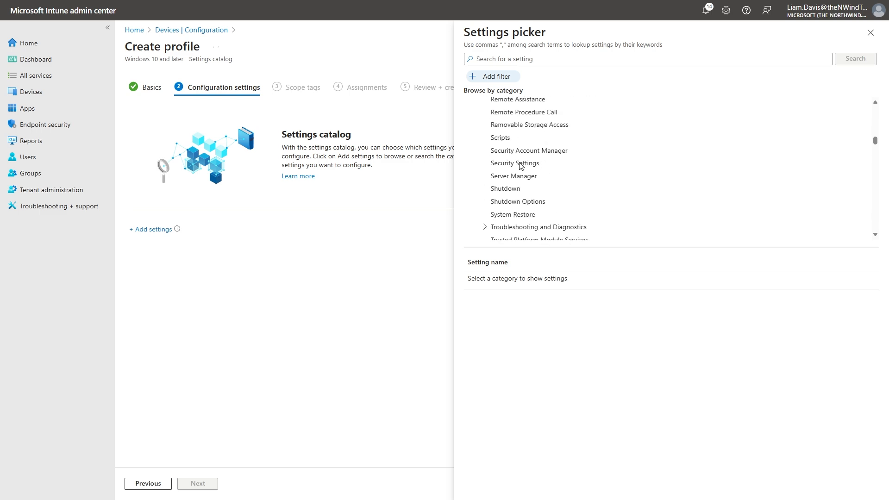
{"action": "scroll", "coordinate": [535, 166], "scroll_direction": "down", "scroll_amount": 3}
Search the settings picker for "autoplay" and add the device-level Turn off Autoplay setting from the Windows Components AutoPlay Policies category.
{"action": "left_click", "coordinate": [533, 62]}
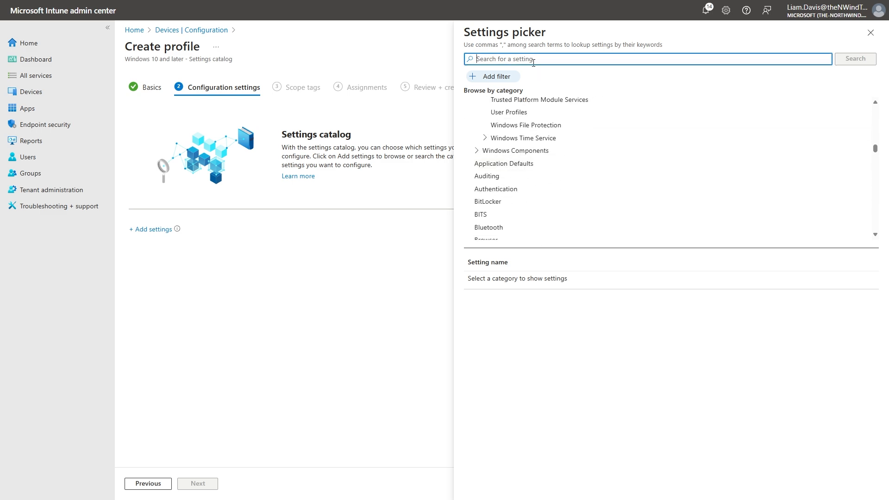
{"action": "type", "text": "autoplay"}
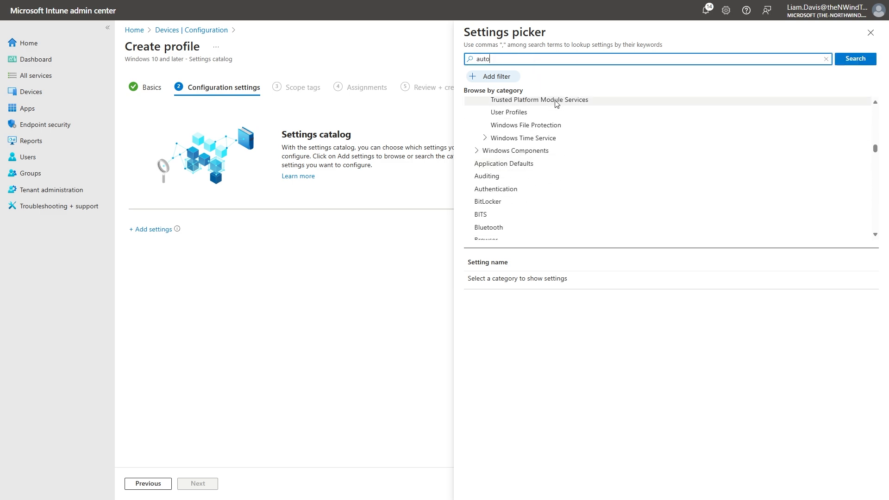
{"action": "key", "text": "Return"}
{"action": "left_click", "coordinate": [555, 104]}
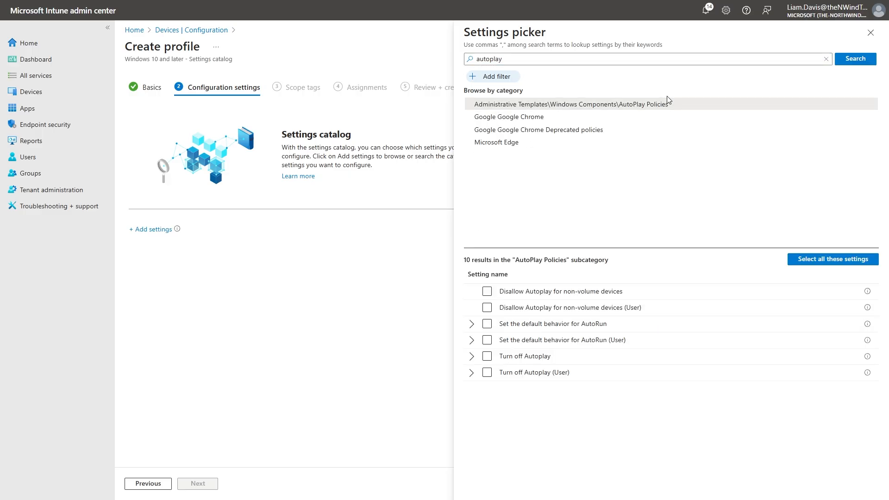
{"action": "left_click", "coordinate": [487, 357]}
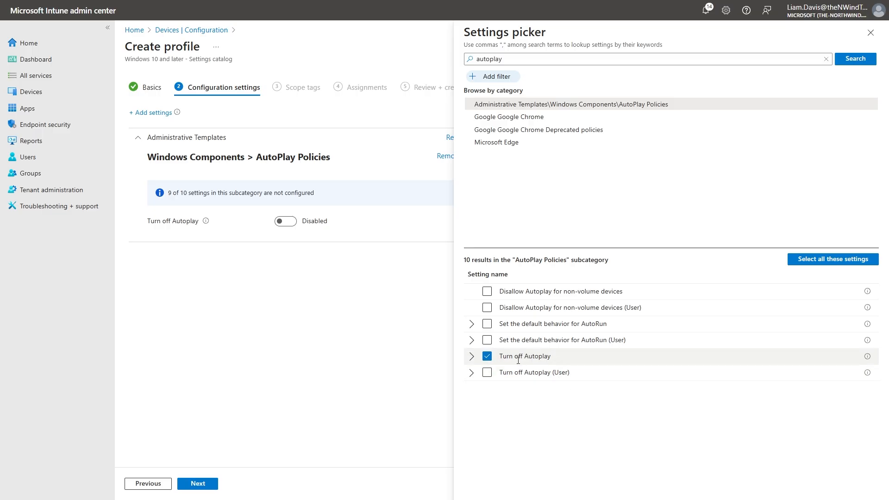
Enable Turn off Autoplay, close the settings picker and keep the setting applied to CD-ROM and removable media drives.
{"action": "left_click", "coordinate": [285, 222]}
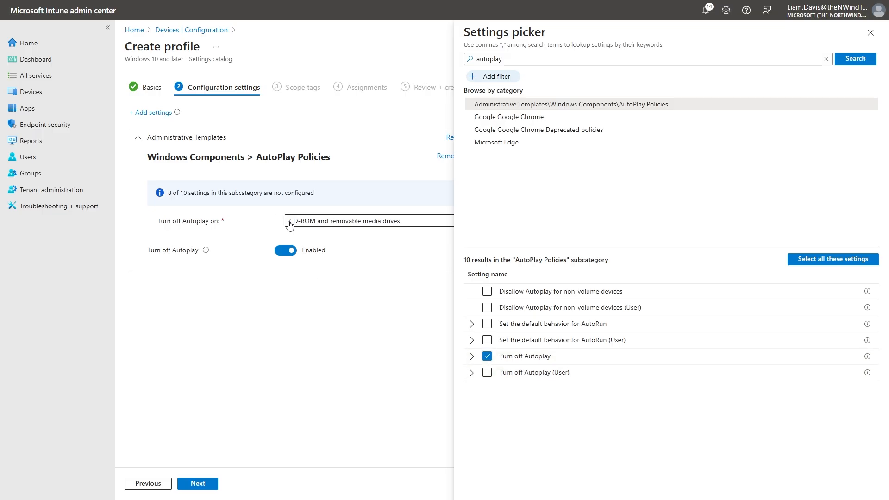
{"action": "left_click", "coordinate": [870, 32]}
{"action": "left_click", "coordinate": [304, 221]}
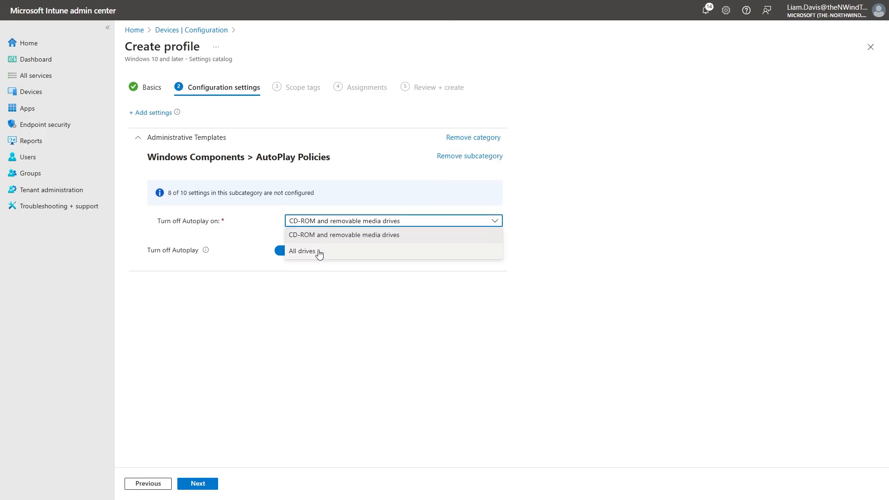
{"action": "left_click", "coordinate": [285, 364]}
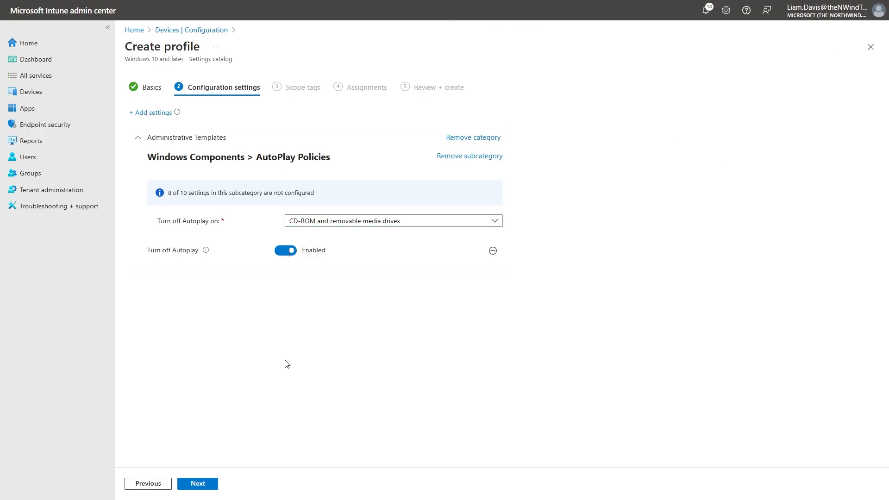
Check the profile's Scope tags stage, and go back to the Basics stage to check the profile name.
{"action": "left_click", "coordinate": [213, 483]}
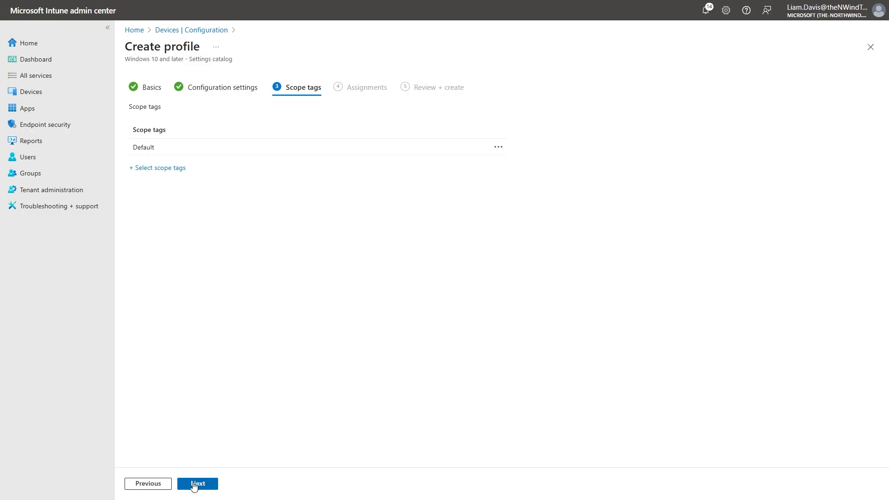
{"action": "left_click", "coordinate": [157, 484]}
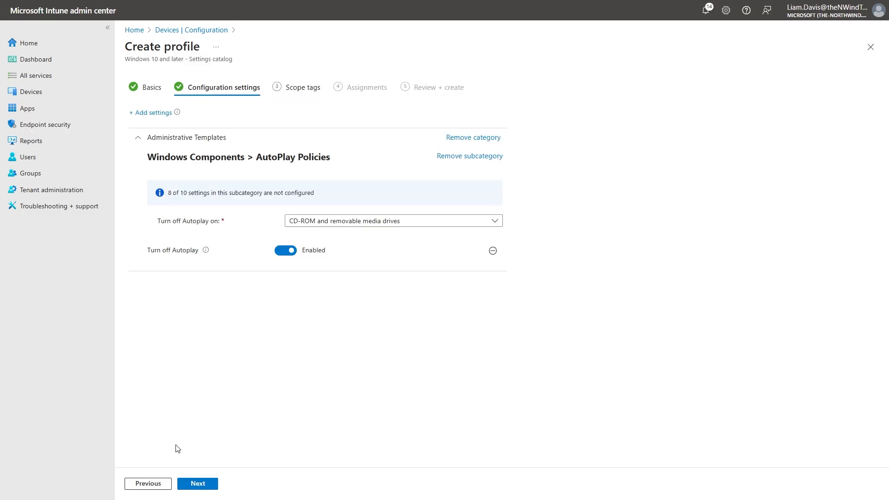
{"action": "left_click", "coordinate": [145, 482]}
{"action": "left_click", "coordinate": [302, 109]}
{"action": "double_click", "coordinate": [301, 109]}
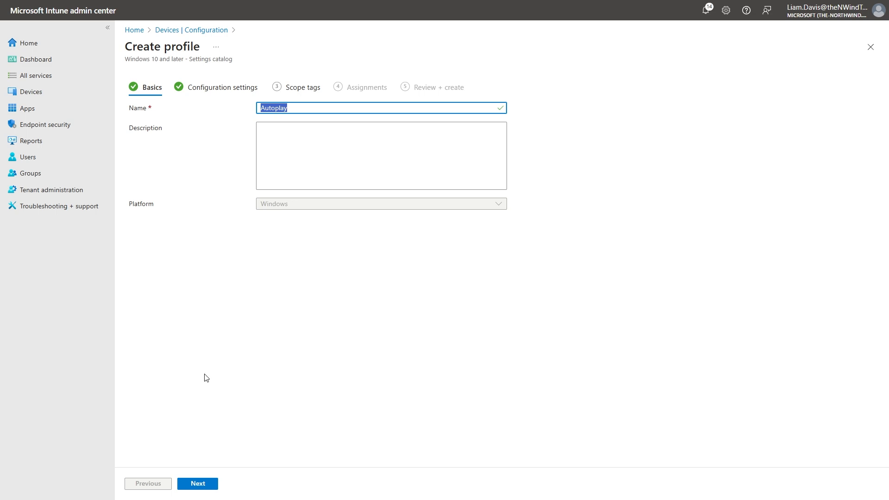
Advance the Autoplay profile to Review + create with the Default scope tag and no group assignments, and create it.
{"action": "left_click", "coordinate": [198, 483]}
{"action": "left_click", "coordinate": [208, 486]}
{"action": "left_click", "coordinate": [208, 486]}
{"action": "left_click", "coordinate": [209, 486]}
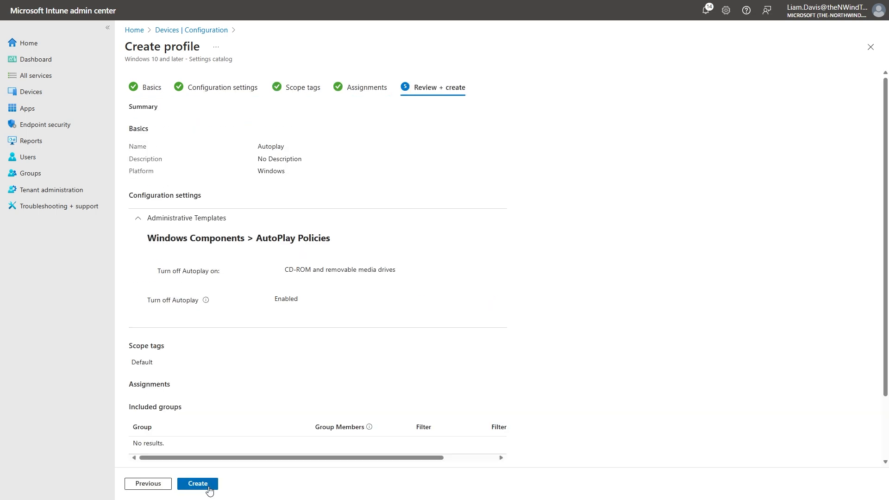
{"action": "left_click", "coordinate": [209, 488]}
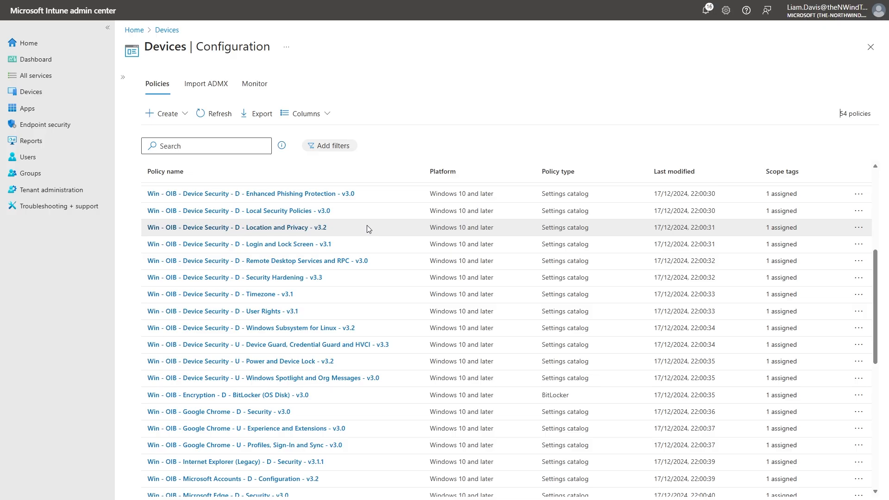
Look through the Win - OIB policies in the device configuration policy list.
{"action": "scroll", "coordinate": [368, 226], "scroll_direction": "down", "scroll_amount": 6}
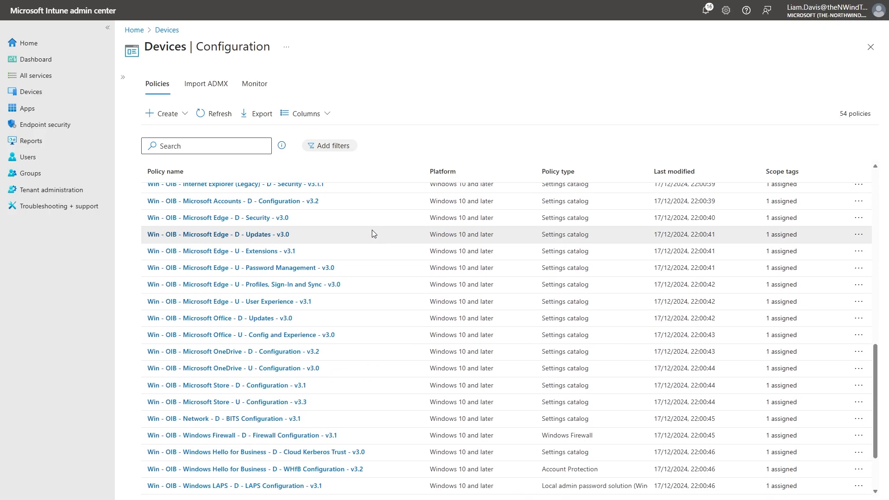
{"action": "scroll", "coordinate": [373, 233], "scroll_direction": "down", "scroll_amount": 1}
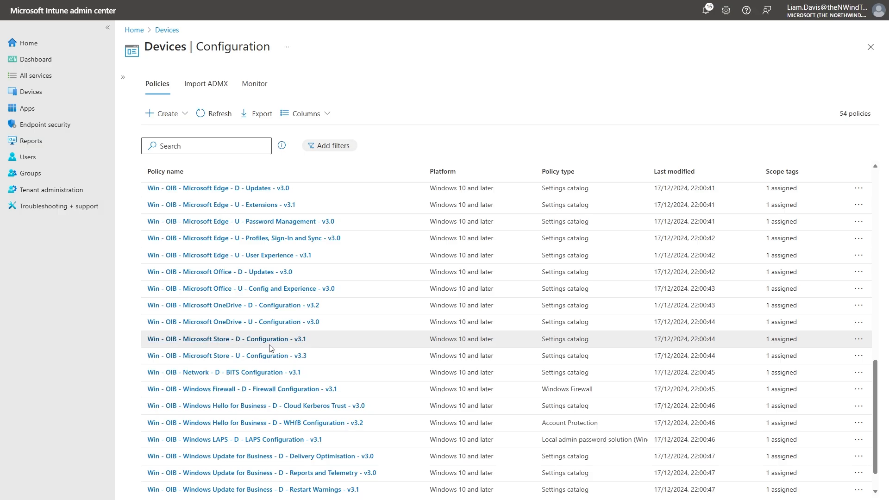
{"action": "scroll", "coordinate": [348, 324], "scroll_direction": "up", "scroll_amount": 2}
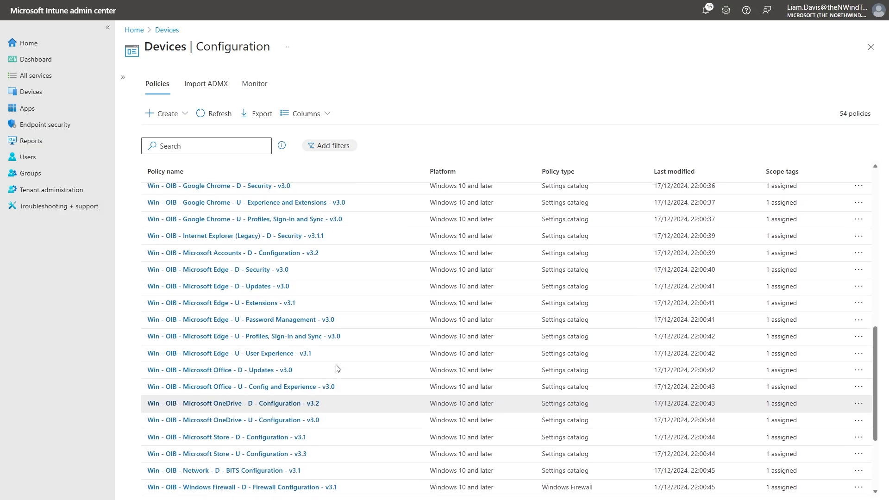
{"action": "scroll", "coordinate": [336, 369], "scroll_direction": "up", "scroll_amount": 1}
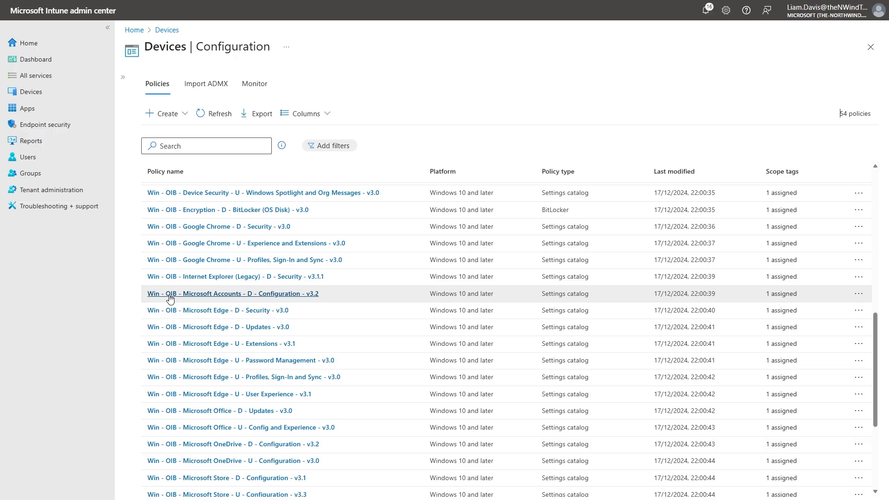
{"action": "scroll", "coordinate": [170, 298], "scroll_direction": "up", "scroll_amount": 5}
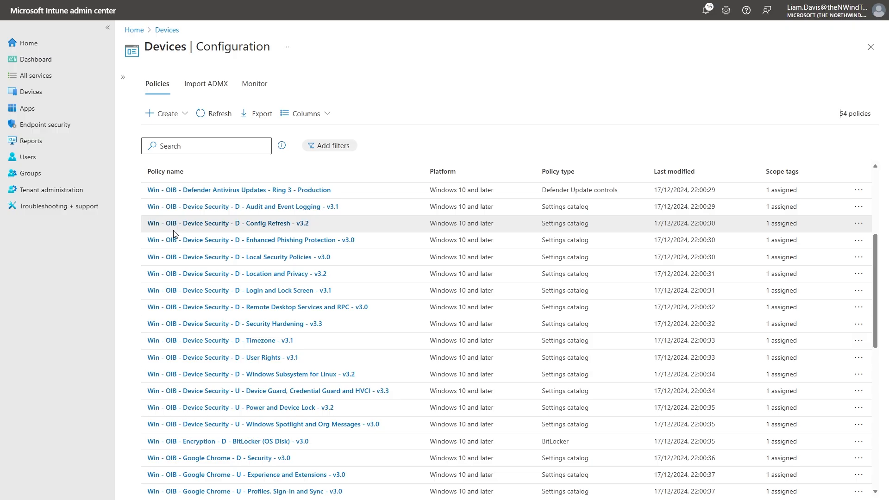
{"action": "scroll", "coordinate": [175, 234], "scroll_direction": "up", "scroll_amount": 3}
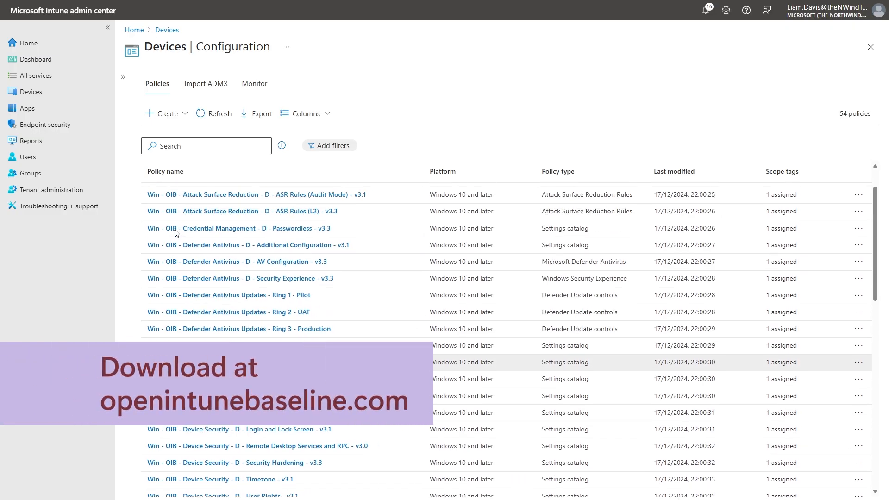
{"action": "scroll", "coordinate": [176, 233], "scroll_direction": "up", "scroll_amount": 1}
{"action": "scroll", "coordinate": [202, 350], "scroll_direction": "down", "scroll_amount": 5}
{"action": "scroll", "coordinate": [202, 351], "scroll_direction": "down", "scroll_amount": 5}
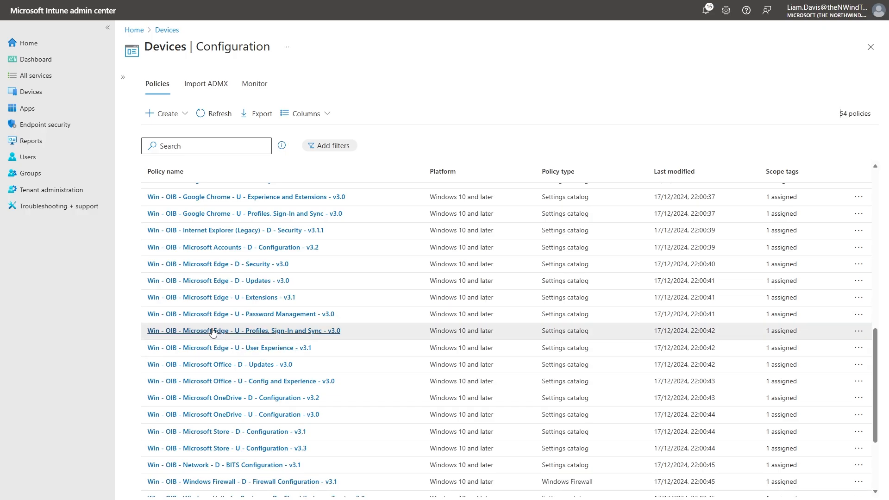
{"action": "scroll", "coordinate": [211, 260], "scroll_direction": "down", "scroll_amount": 2}
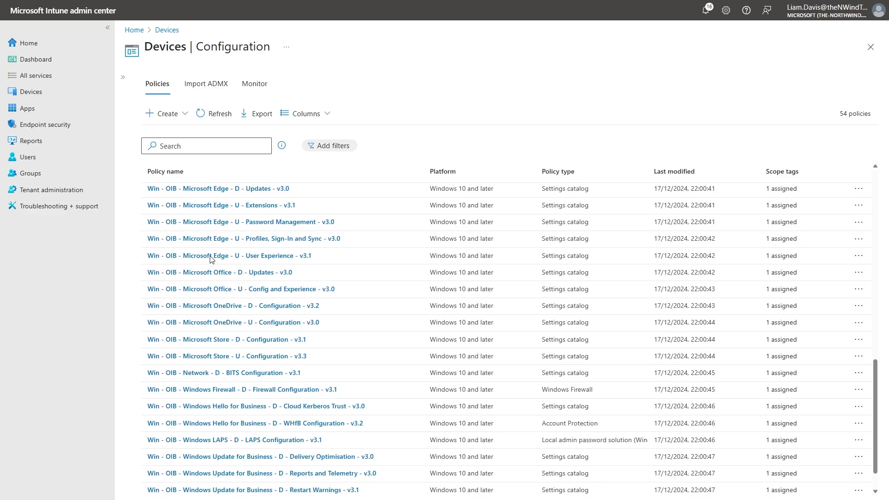
{"action": "scroll", "coordinate": [211, 250], "scroll_direction": "down", "scroll_amount": 1}
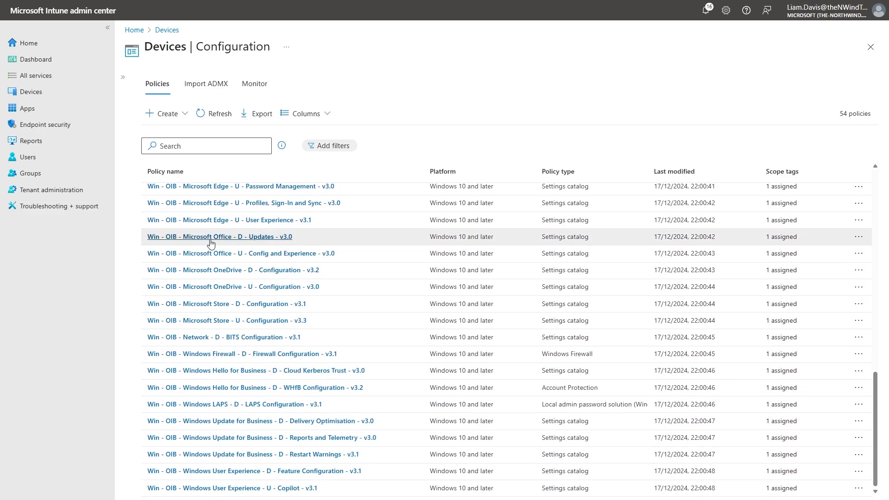
Review the settings of the Win - OIB - Microsoft Office - D - Updates - v3.0 policy and return to the configuration policies.
{"action": "left_click", "coordinate": [211, 238]}
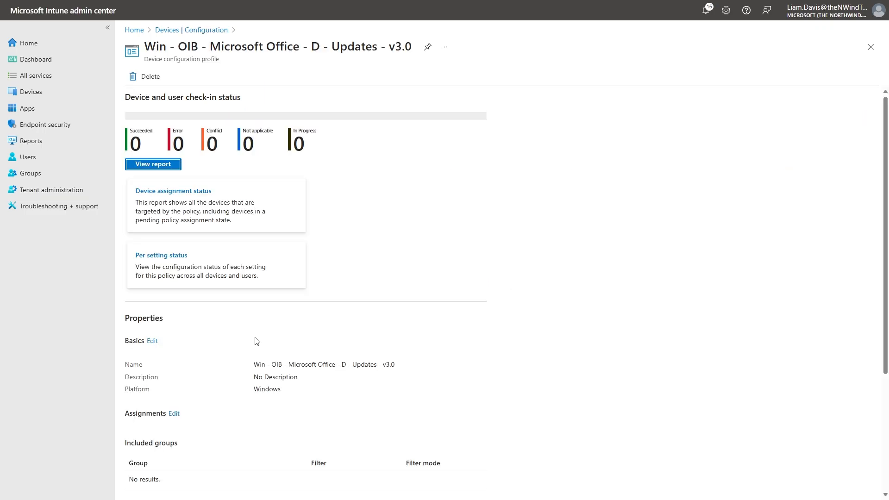
{"action": "scroll", "coordinate": [250, 398], "scroll_direction": "down", "scroll_amount": 4}
{"action": "scroll", "coordinate": [246, 456], "scroll_direction": "down", "scroll_amount": 5}
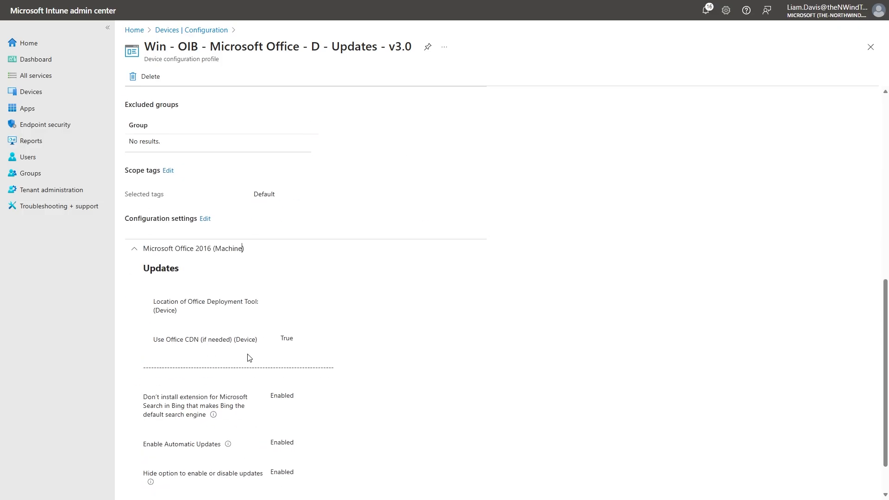
{"action": "scroll", "coordinate": [259, 437], "scroll_direction": "up", "scroll_amount": 5}
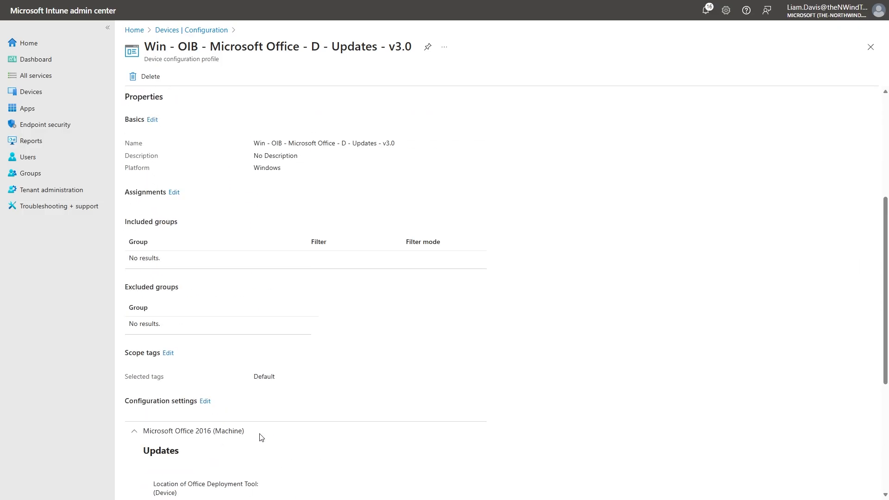
{"action": "scroll", "coordinate": [261, 438], "scroll_direction": "up", "scroll_amount": 5}
{"action": "left_click", "coordinate": [191, 30]}
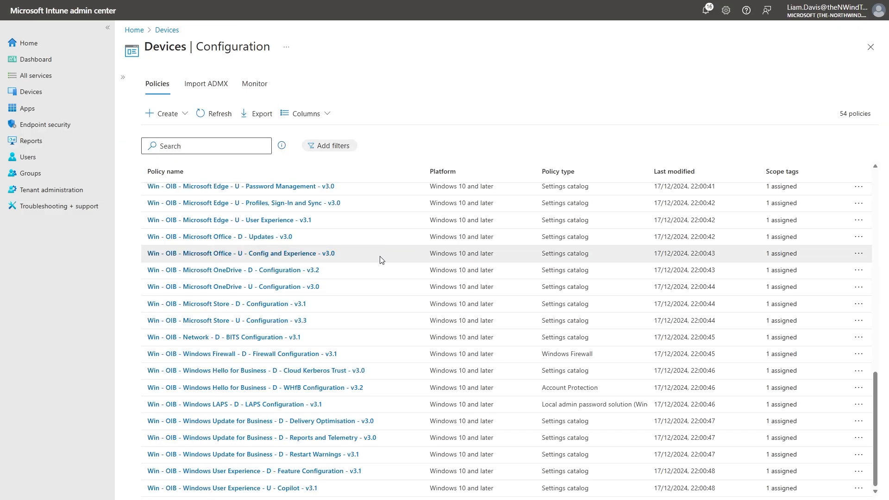
Look over the OIB Device Security policies, view the Timezone v3.1 policy's overview and return to the policy list.
{"action": "scroll", "coordinate": [416, 305], "scroll_direction": "up", "scroll_amount": 2}
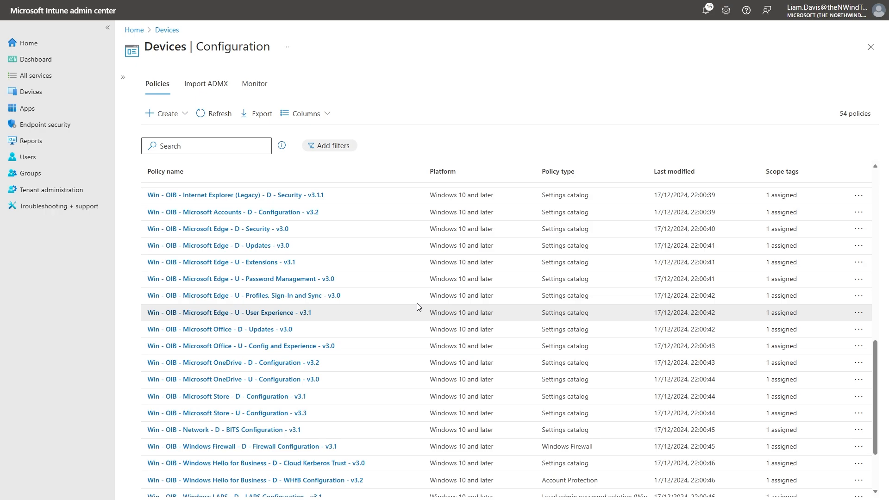
{"action": "scroll", "coordinate": [247, 259], "scroll_direction": "up", "scroll_amount": 7}
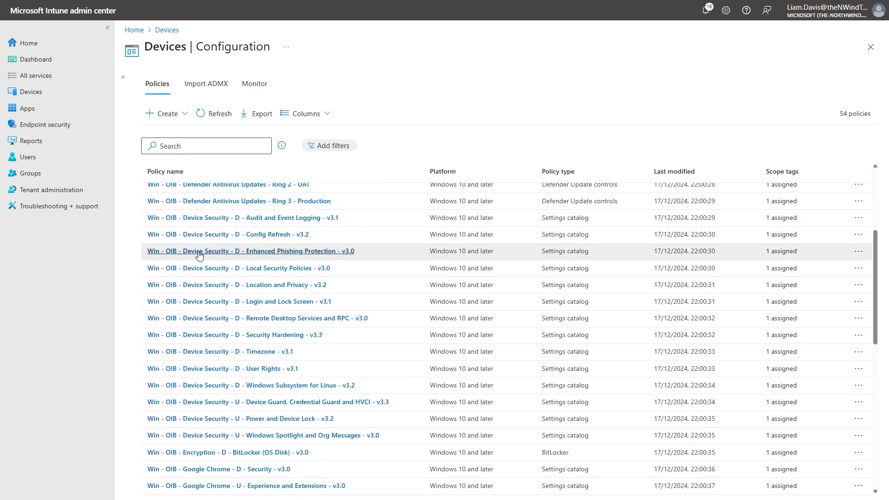
{"action": "scroll", "coordinate": [199, 255], "scroll_direction": "down", "scroll_amount": 1}
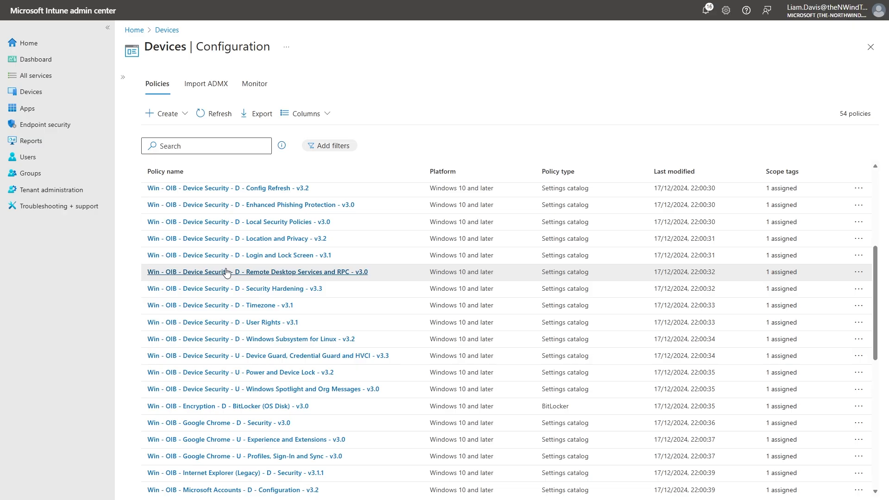
{"action": "left_click", "coordinate": [221, 307]}
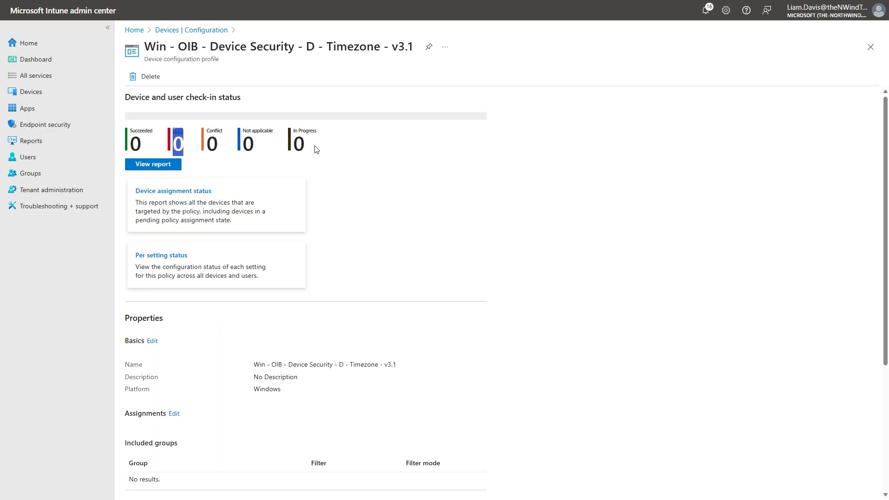
{"action": "left_click", "coordinate": [200, 30]}
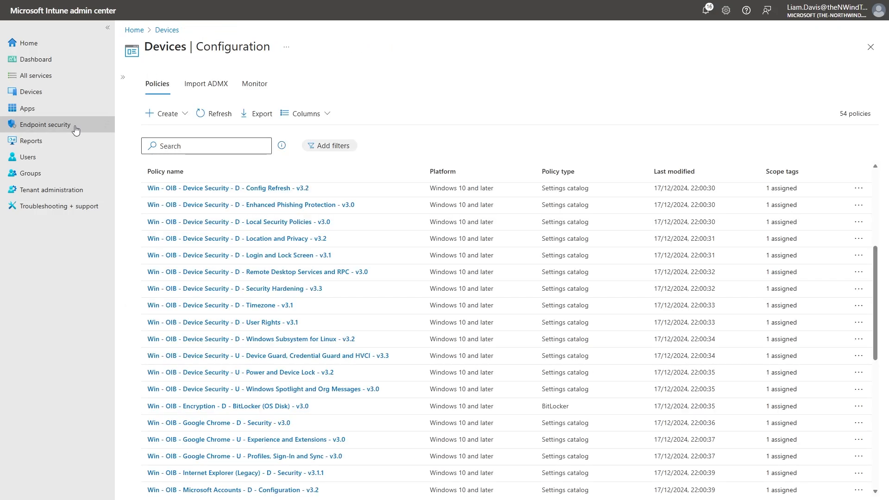
View the profiles of the Security Baseline for Windows 10 and later under the Endpoint security baselines.
{"action": "left_click", "coordinate": [75, 130]}
{"action": "left_click", "coordinate": [187, 144]}
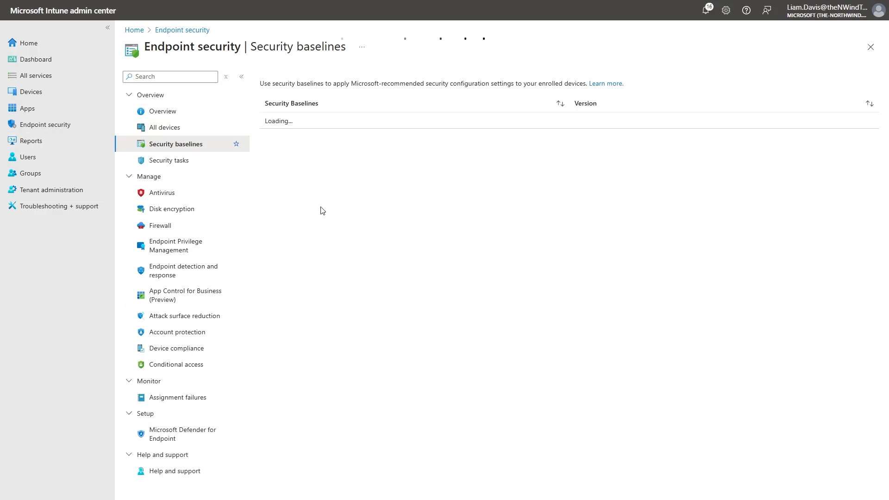
{"action": "left_click", "coordinate": [354, 120]}
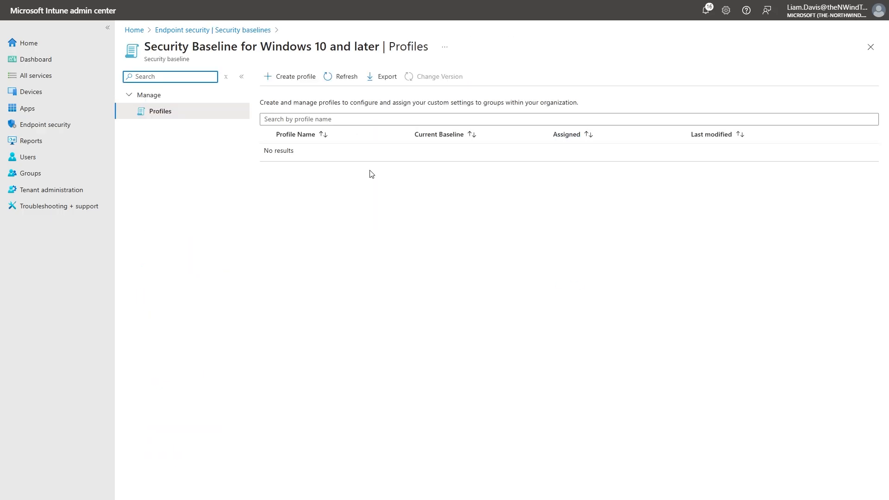
Return to the Security baselines, switch to Microsoft Defender and examine the points achieved in the Microsoft Secure Score overview.
{"action": "left_click", "coordinate": [237, 30]}
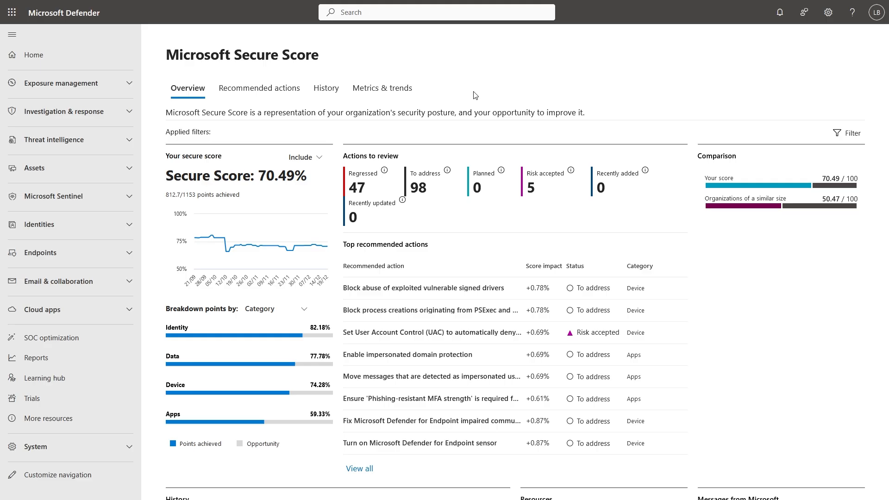
{"action": "left_click_drag", "start_coordinate": [196, 195], "coordinate": [183, 194]}
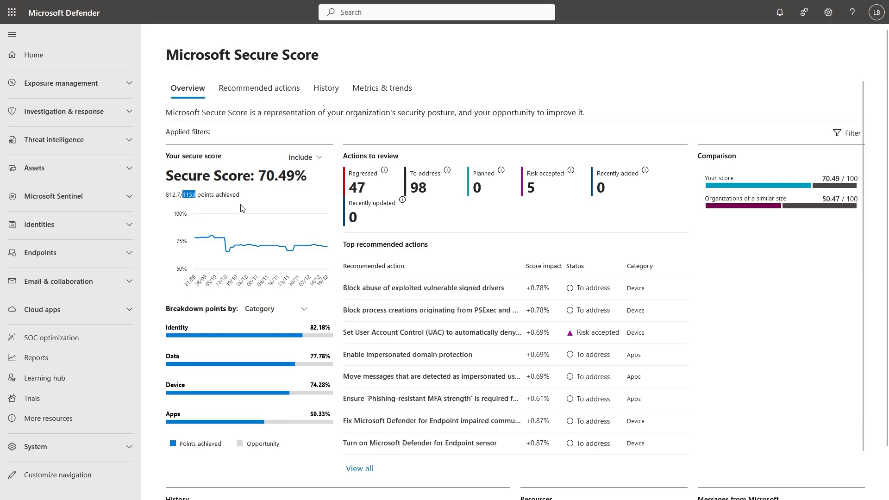
{"action": "left_click", "coordinate": [285, 201]}
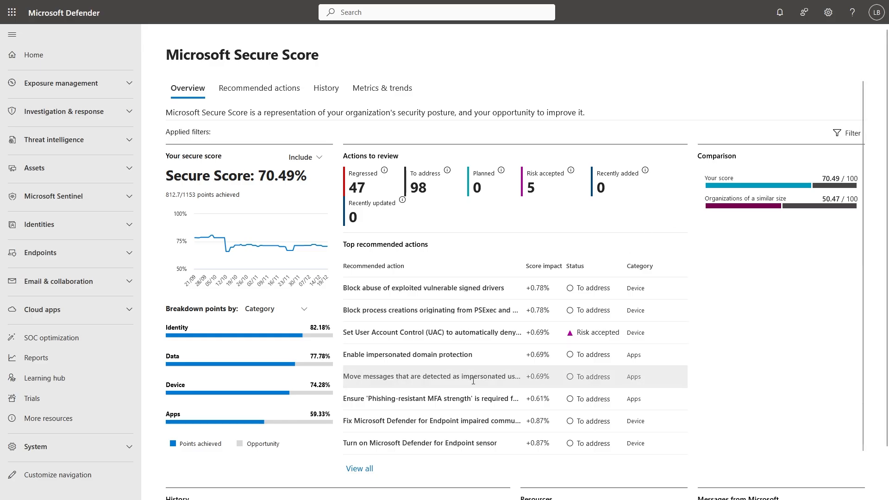
Filter the Secure Score recommended actions to the Device category.
{"action": "left_click", "coordinate": [262, 88]}
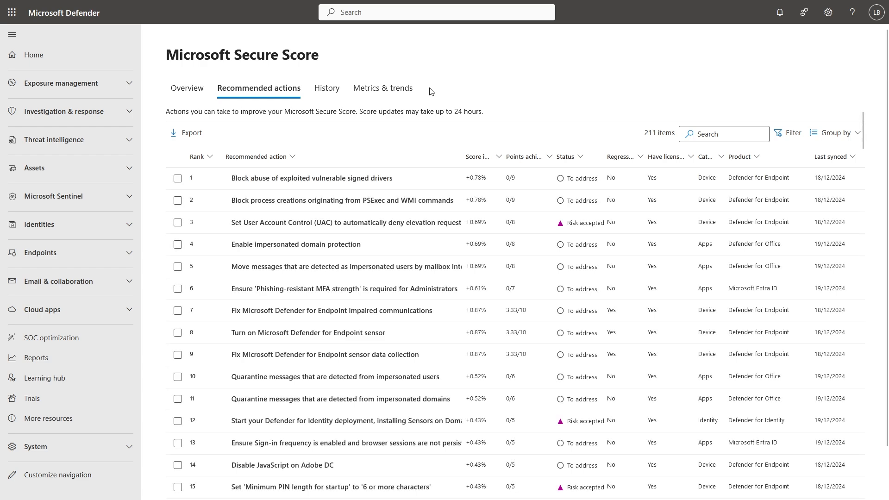
{"action": "left_click", "coordinate": [786, 133]}
{"action": "left_click", "coordinate": [611, 139]}
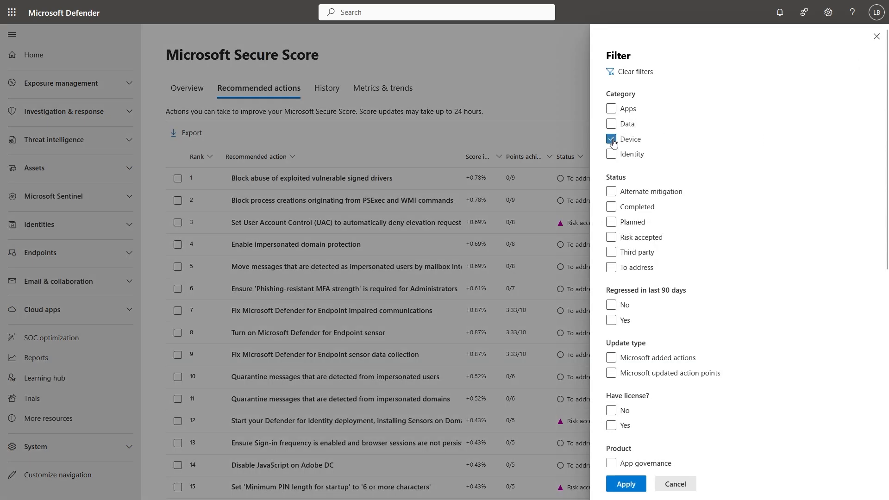
{"action": "left_click", "coordinate": [626, 483]}
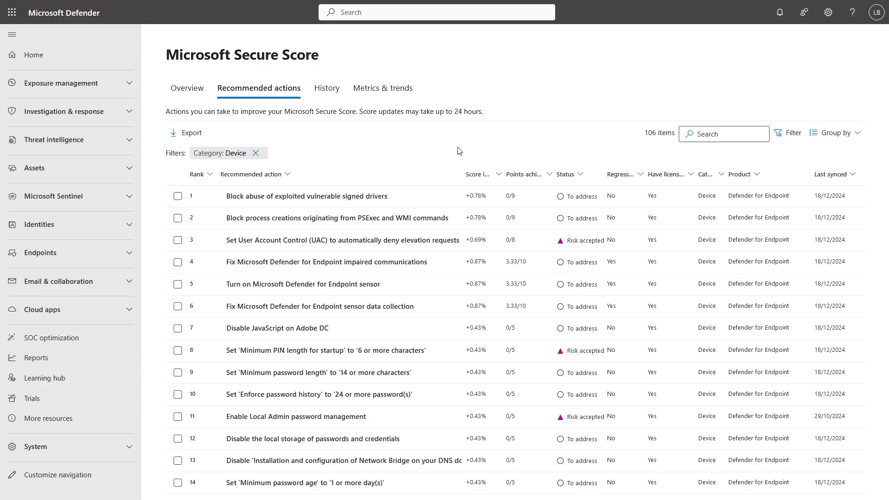
Look through the device recommendations and review the description and implementation guidance of Disable 'Autoplay' for all drives.
{"action": "scroll", "coordinate": [389, 296], "scroll_direction": "down", "scroll_amount": 2}
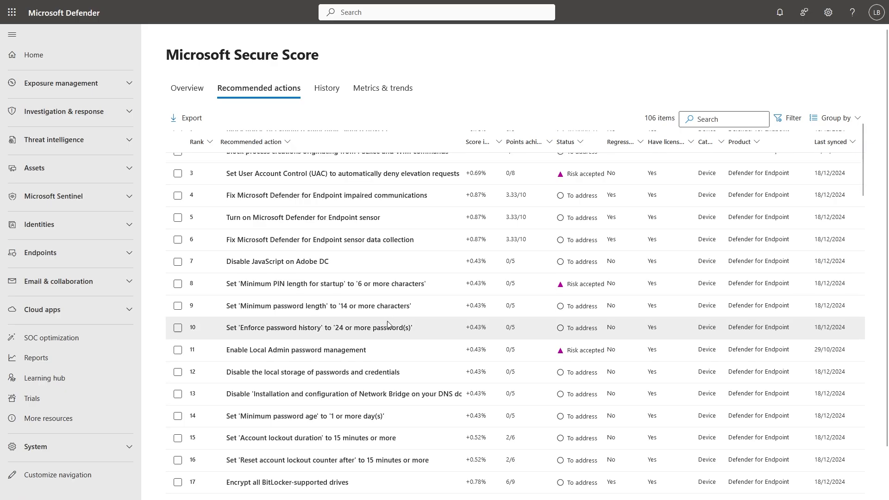
{"action": "scroll", "coordinate": [388, 321], "scroll_direction": "down", "scroll_amount": 3}
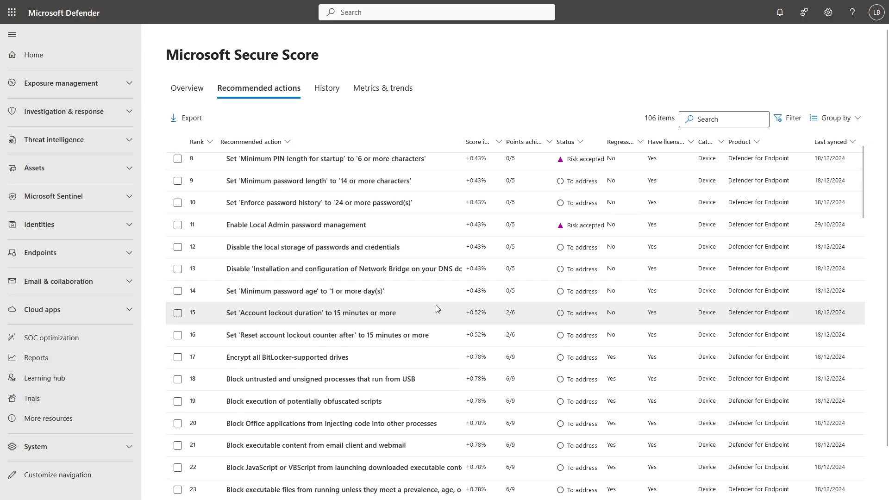
{"action": "scroll", "coordinate": [438, 309], "scroll_direction": "down", "scroll_amount": 5}
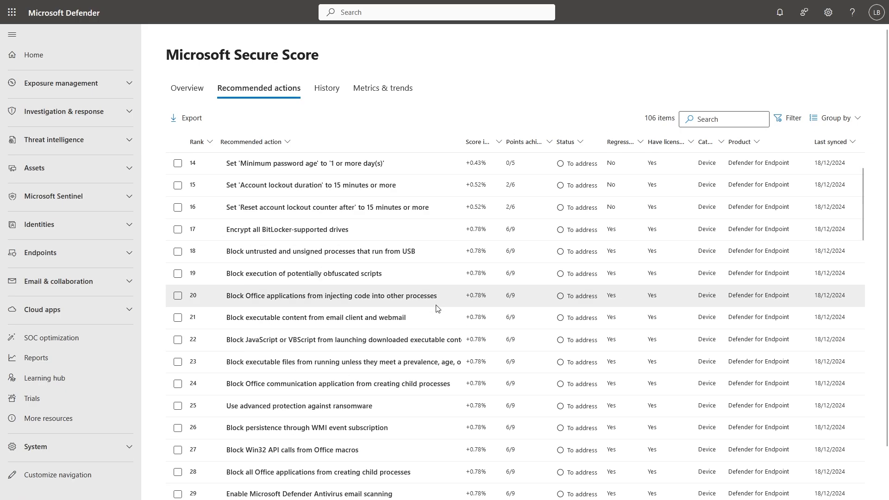
{"action": "scroll", "coordinate": [437, 309], "scroll_direction": "down", "scroll_amount": 5}
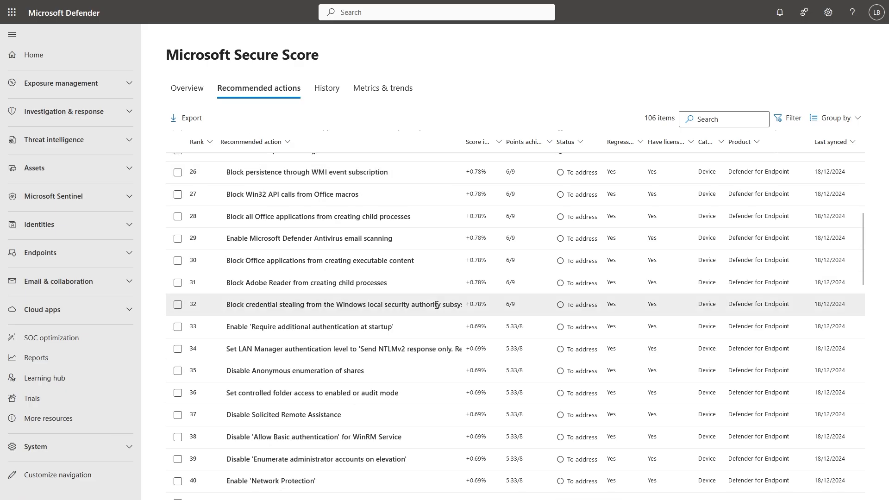
{"action": "scroll", "coordinate": [438, 309], "scroll_direction": "down", "scroll_amount": 3}
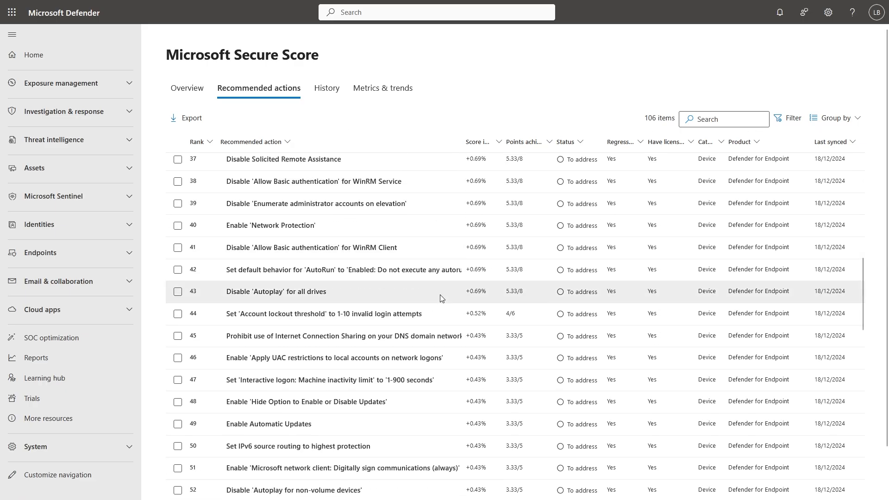
{"action": "left_click", "coordinate": [440, 295]}
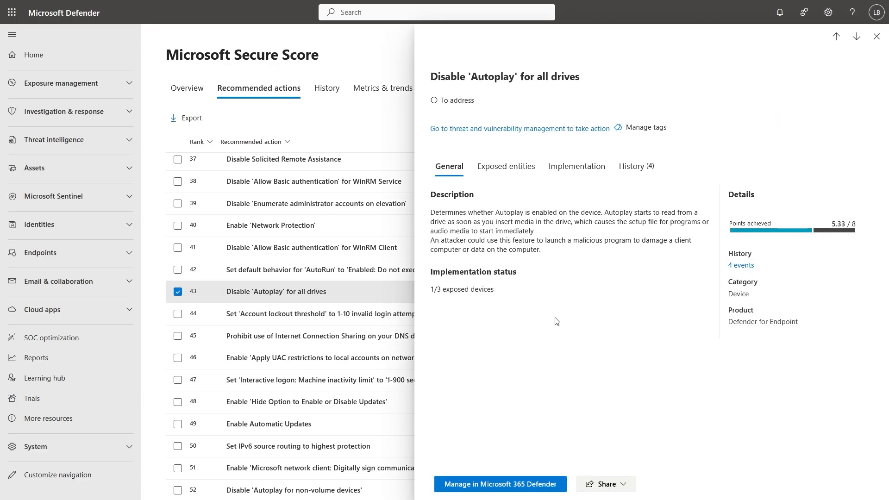
{"action": "left_click_drag", "start_coordinate": [431, 214], "coordinate": [602, 212]}
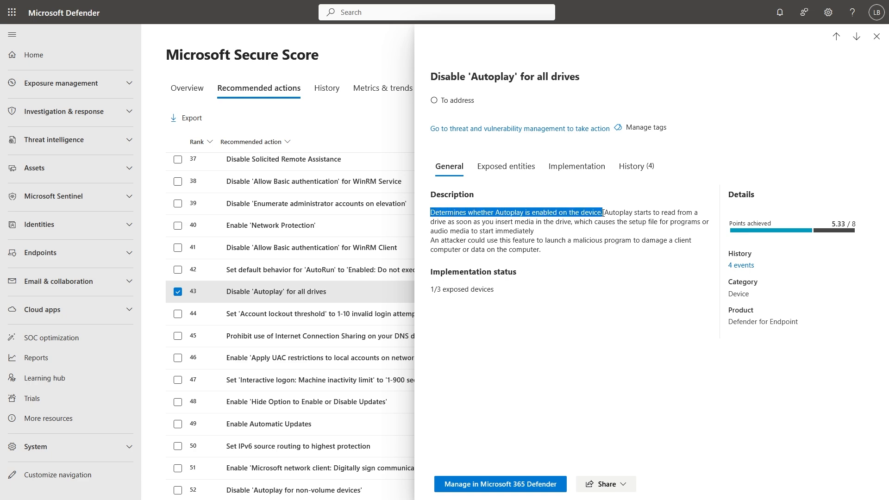
{"action": "left_click", "coordinate": [575, 255]}
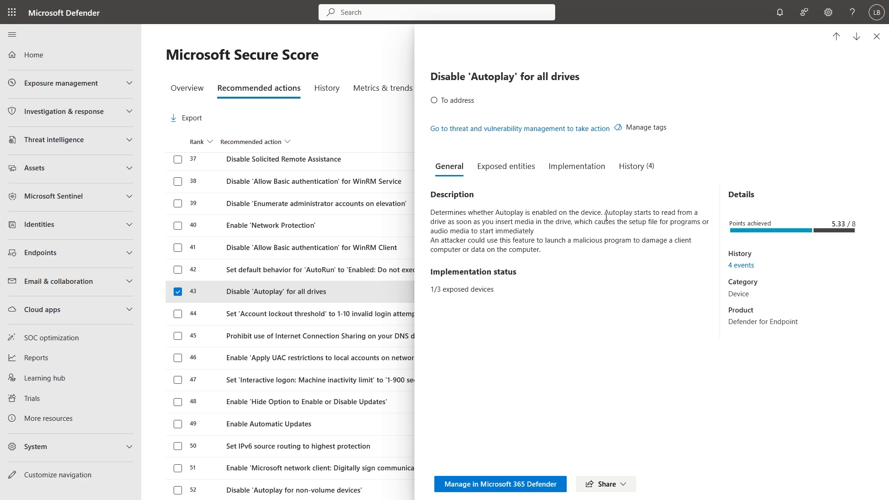
{"action": "left_click", "coordinate": [578, 172]}
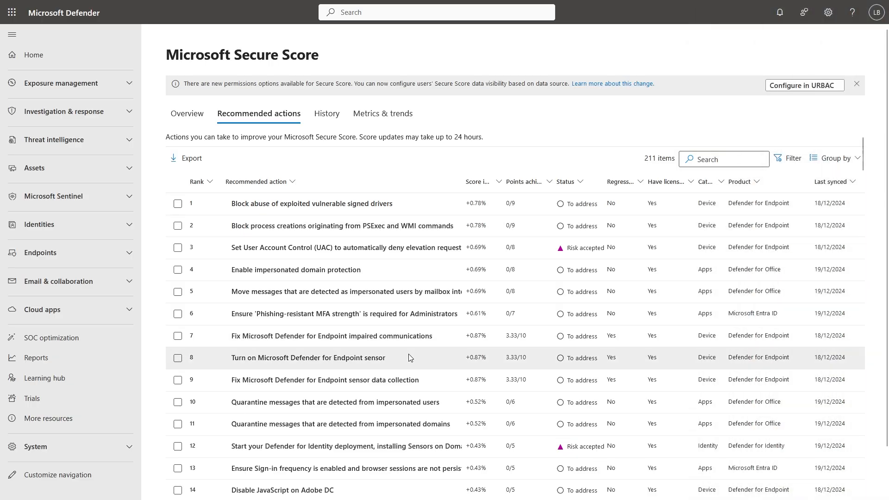
View the Turn on Microsoft Defender for Endpoint sensor recommendation and go to its threat and vulnerability management entry.
{"action": "left_click", "coordinate": [339, 357]}
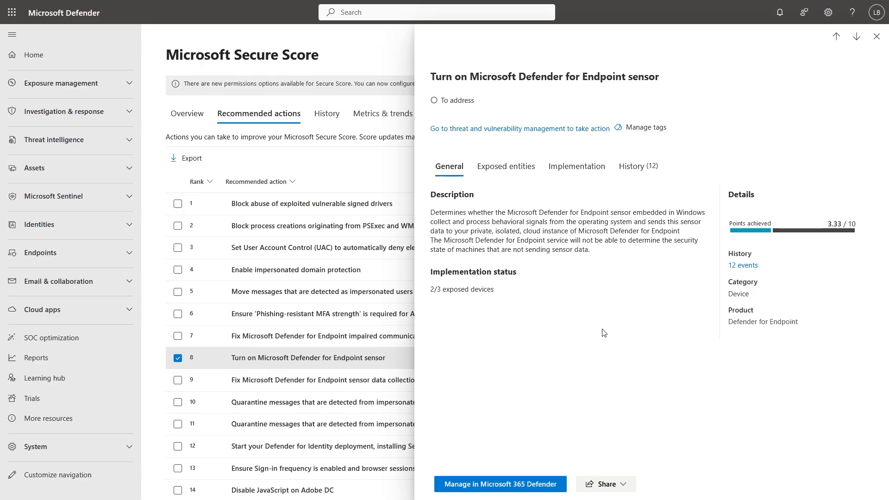
{"action": "left_click", "coordinate": [449, 129]}
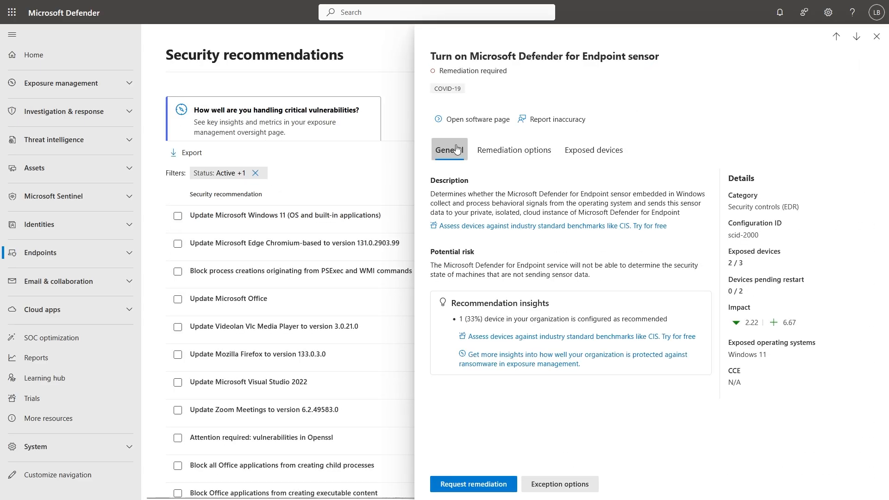
Start an exception for the Defender for Endpoint sensor recommendation with Global exception scope and Third party control justification.
{"action": "left_click", "coordinate": [593, 485]}
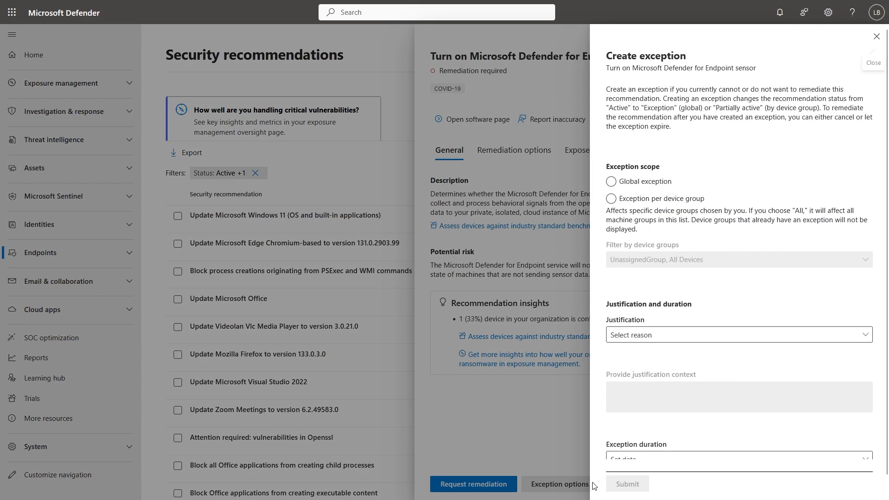
{"action": "left_click", "coordinate": [611, 181]}
{"action": "left_click", "coordinate": [663, 342]}
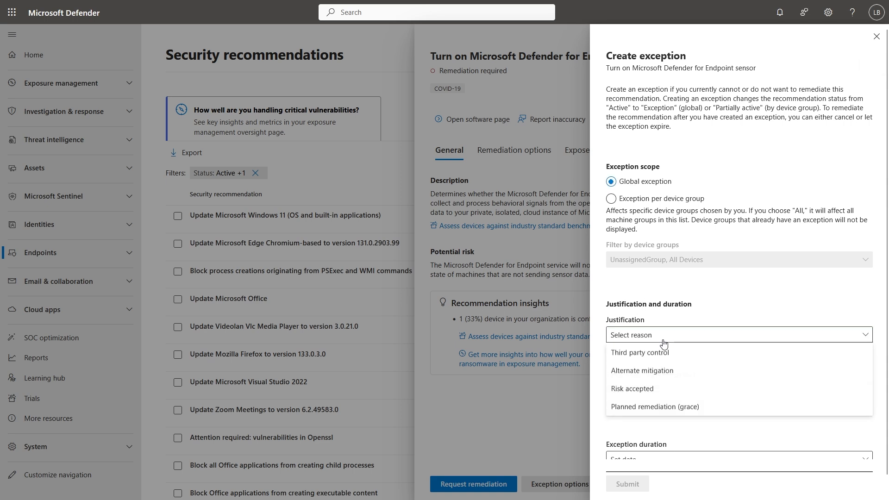
{"action": "left_click", "coordinate": [683, 353]}
{"action": "scroll", "coordinate": [699, 294], "scroll_direction": "down", "scroll_amount": 1}
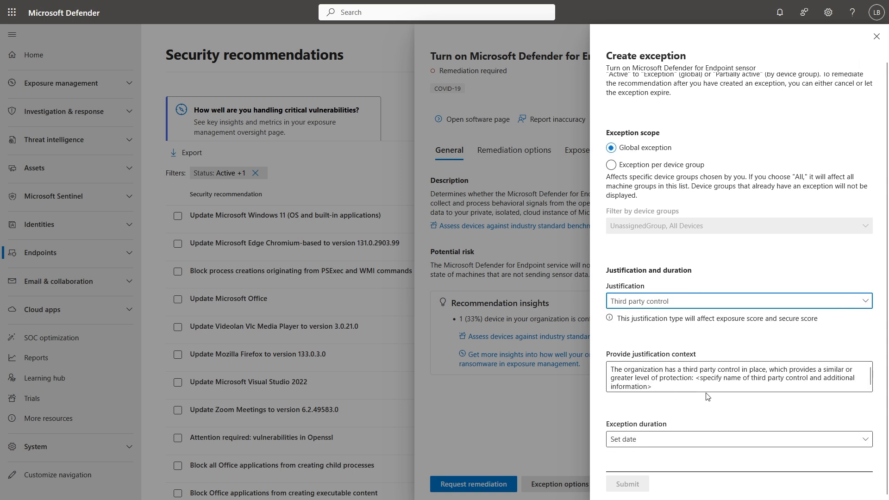
Review the exception's justification context and duration options, and close the form without submitting it.
{"action": "left_click", "coordinate": [700, 377]}
{"action": "left_click_drag", "start_coordinate": [728, 377], "coordinate": [789, 371]}
{"action": "left_click", "coordinate": [737, 379]}
{"action": "left_click", "coordinate": [682, 442]}
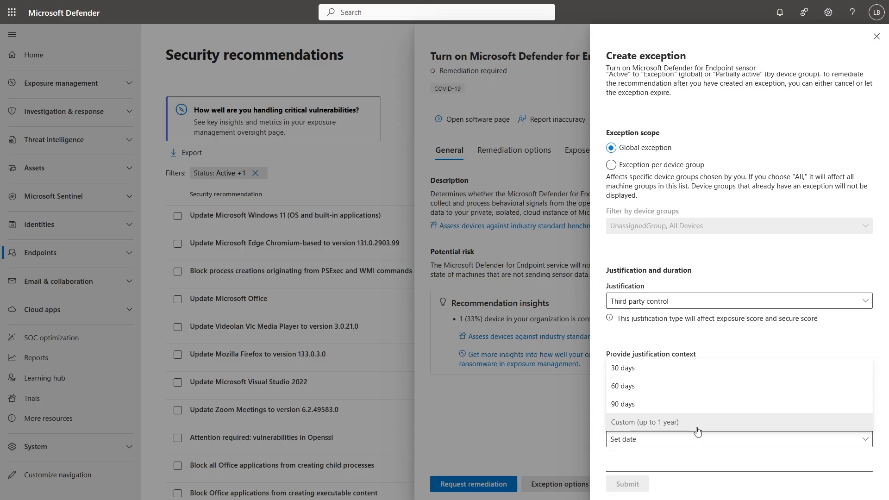
{"action": "scroll", "coordinate": [687, 112], "scroll_direction": "up", "scroll_amount": 1}
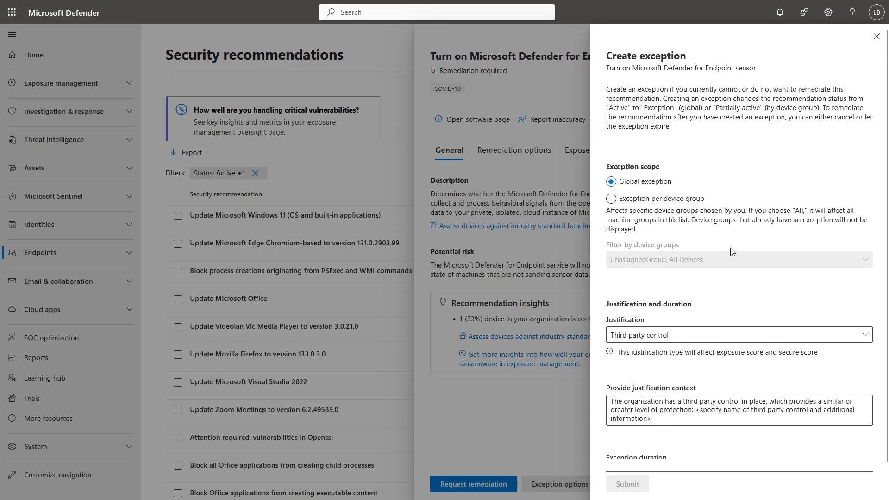
{"action": "scroll", "coordinate": [727, 208], "scroll_direction": "down", "scroll_amount": 1}
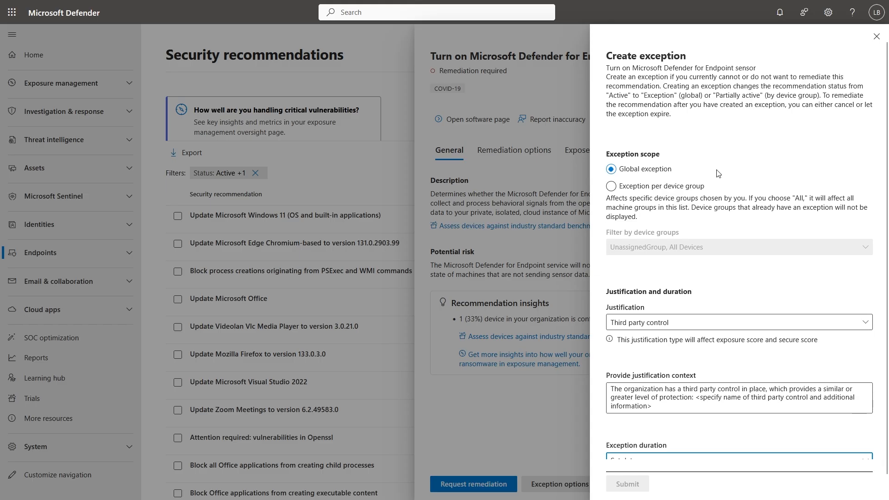
{"action": "left_click", "coordinate": [876, 36]}
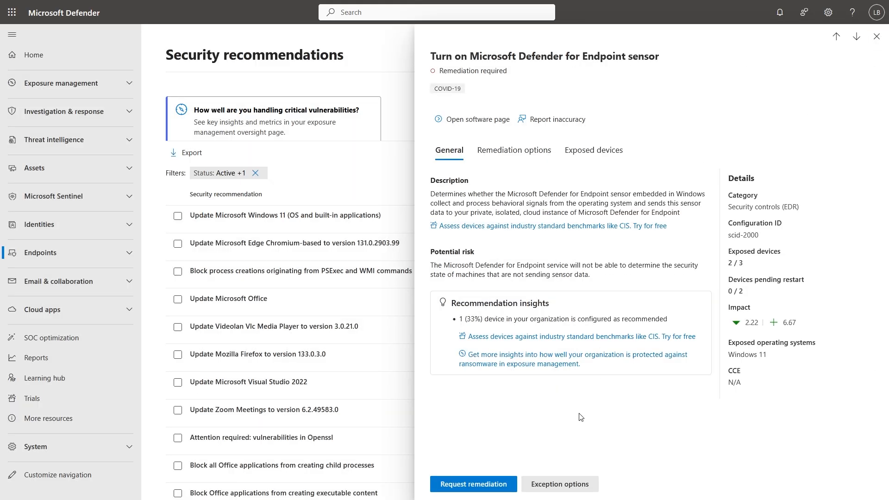